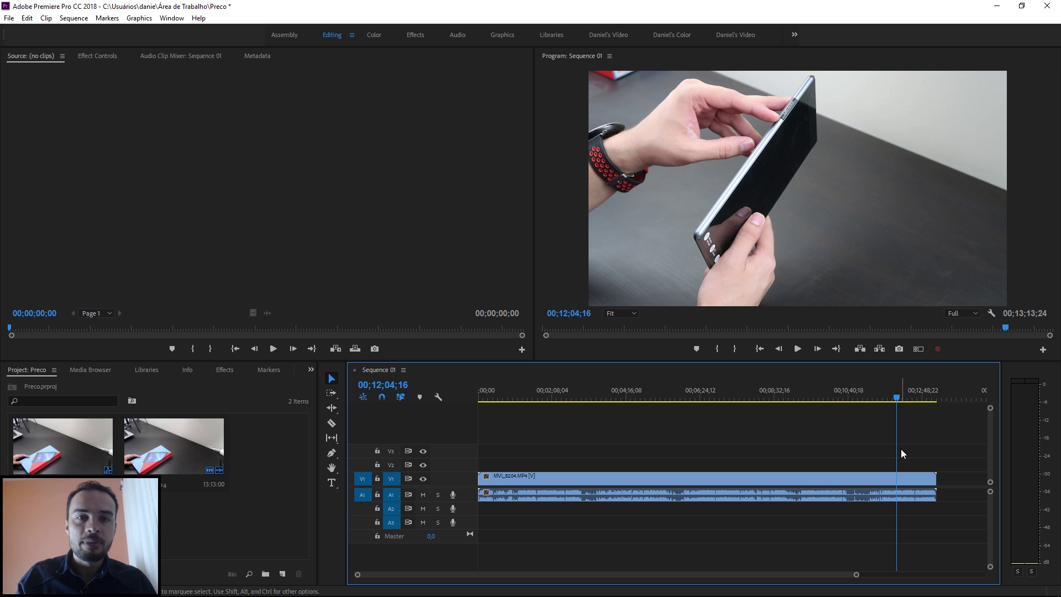
# Export the sequence frame at 00;12;04;16, showing the hands holding the tablet, as a JPEG still on the Desktop
pyautogui.scroll(3, 902, 477)
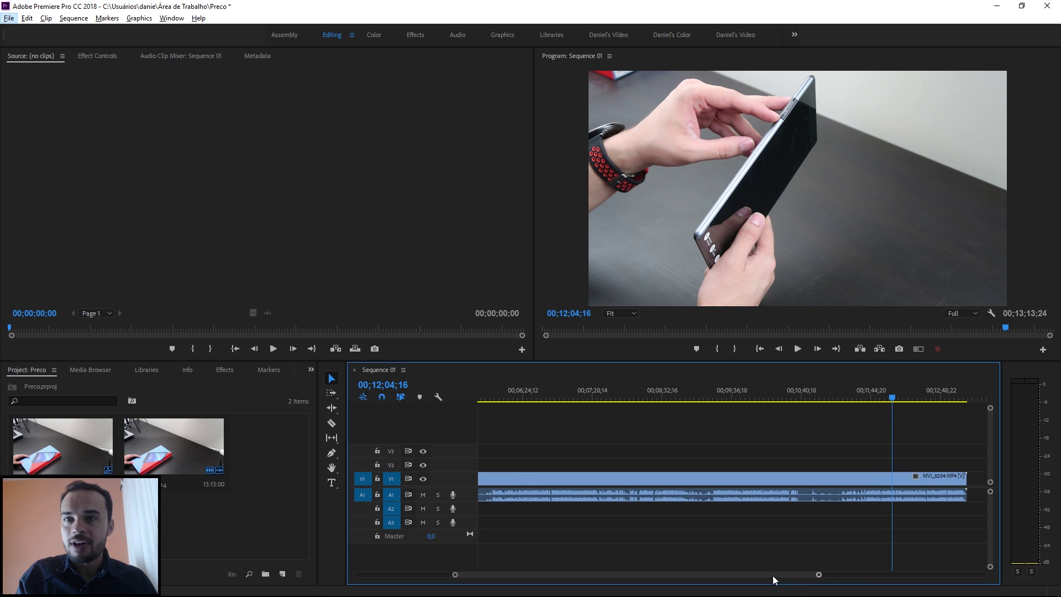
pyautogui.moveTo(773, 576); pyautogui.dragTo(806, 578)
pyautogui.scroll(3, 715, 489)
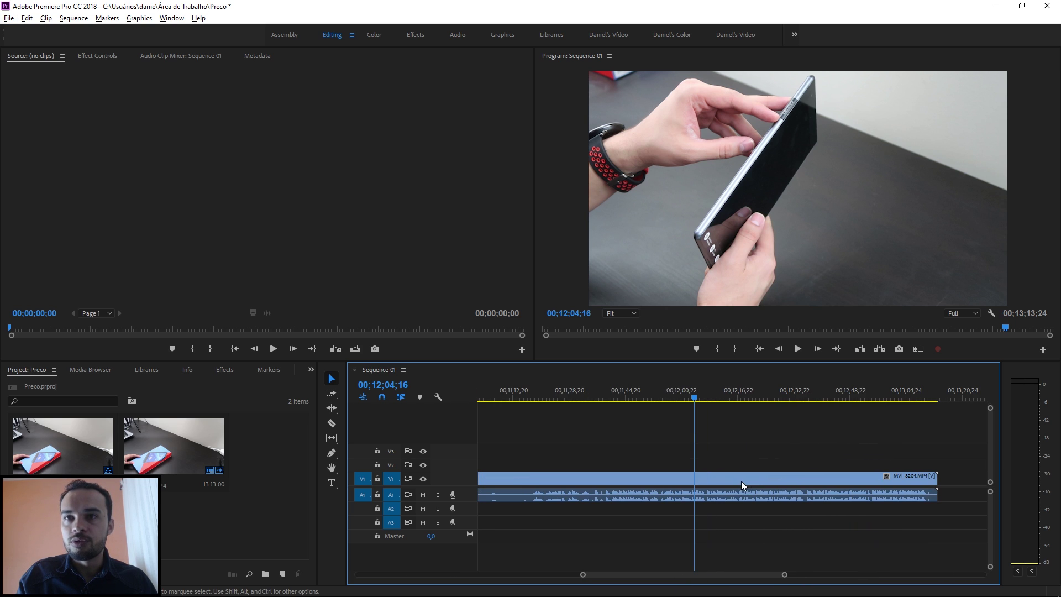
pyautogui.moveTo(737, 576); pyautogui.dragTo(745, 573)
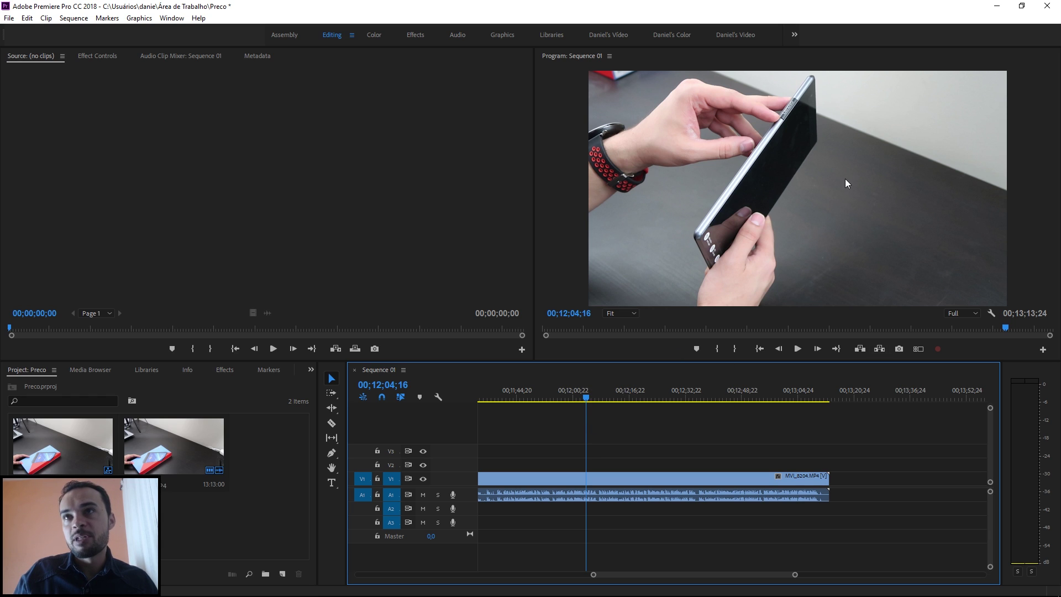
pyautogui.click(898, 349)
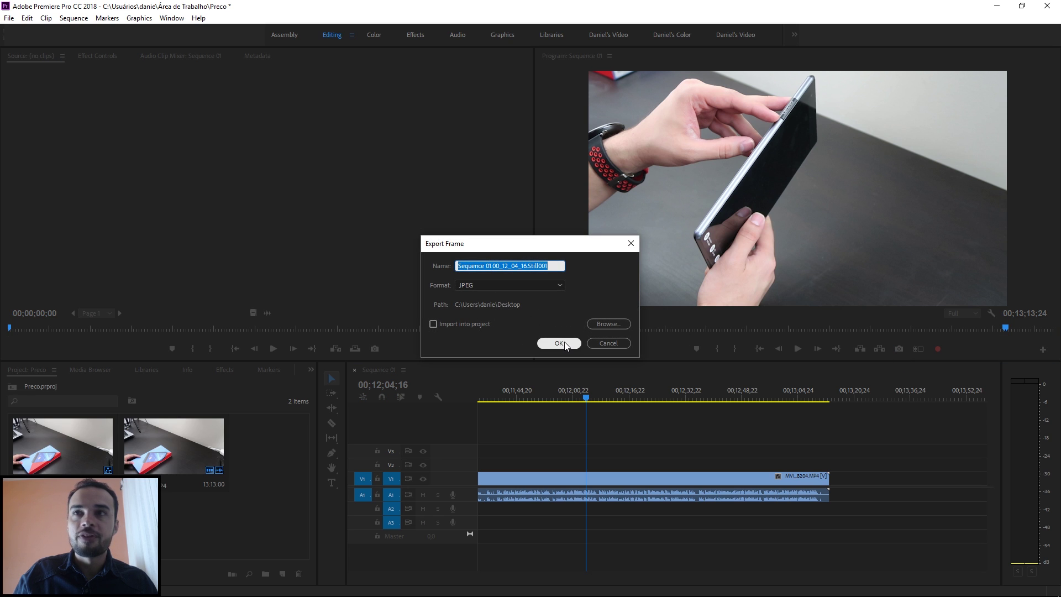
pyautogui.press('Escape')
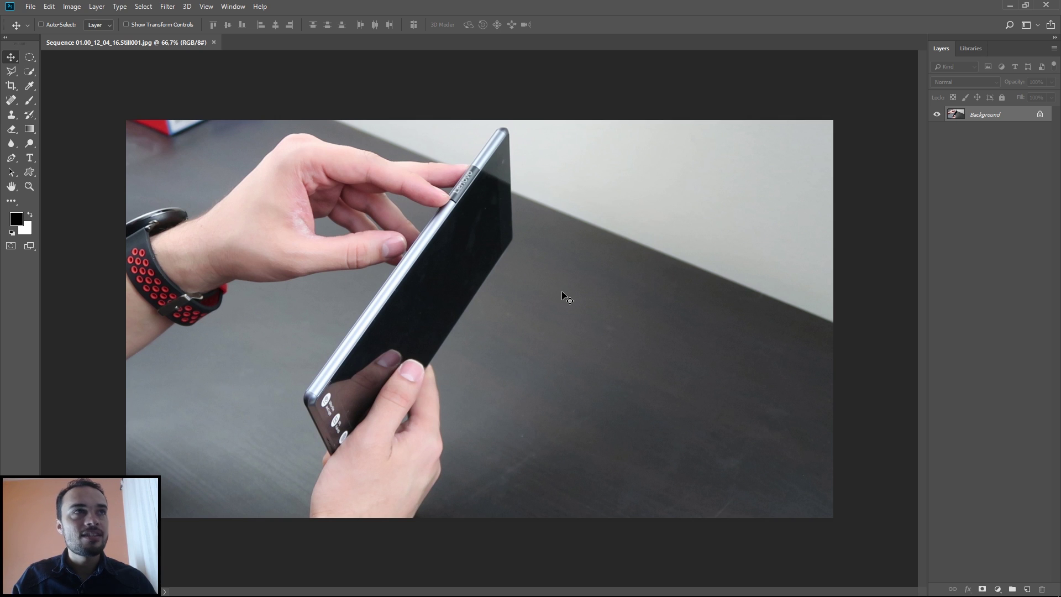
# In Photoshop, add the white text "R$1000,00" in Raleway Black Italic, 60 pt, over the dark table area of the exported still
pyautogui.press('t')
pyautogui.click(555, 345)
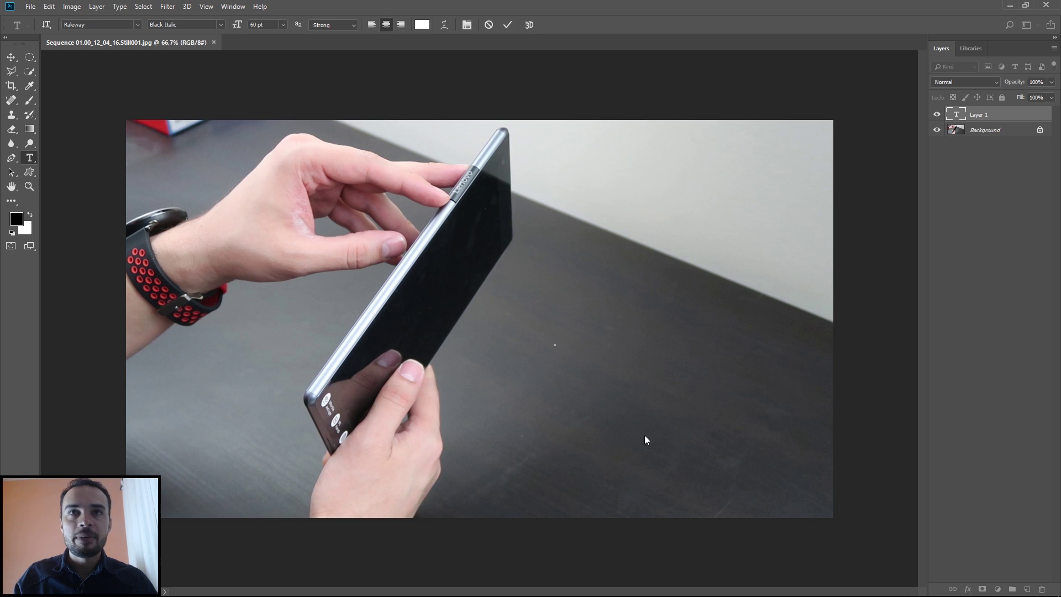
pyautogui.write('R$100')
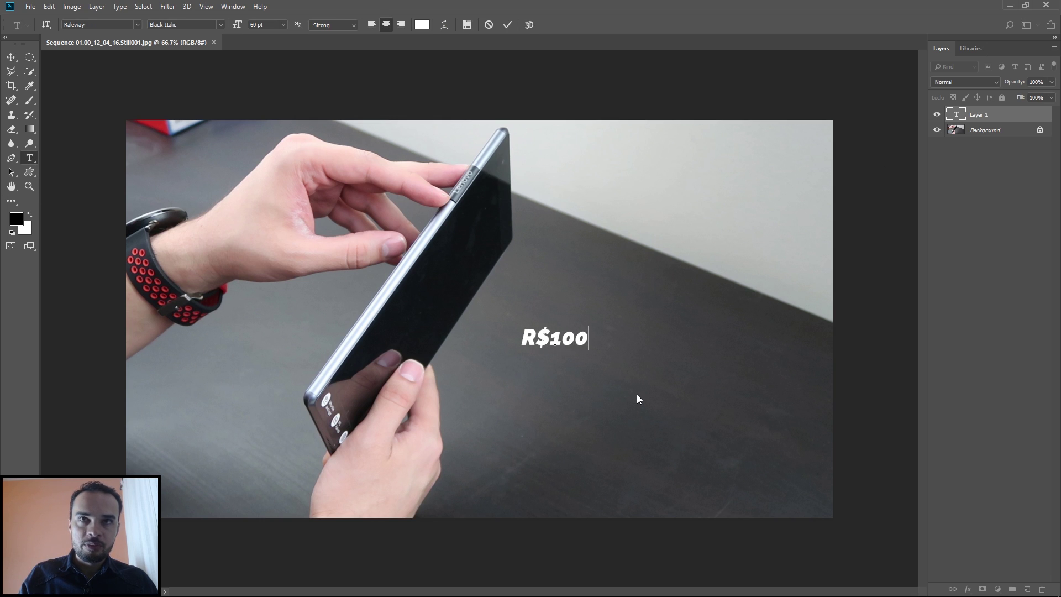
pyautogui.write('0,00')
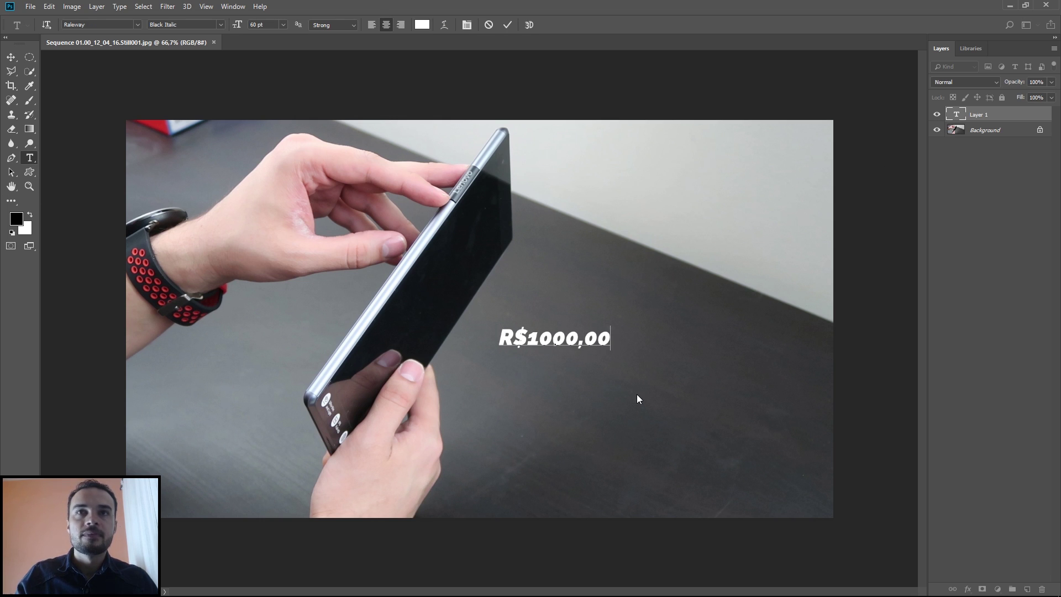
pyautogui.hotkey('ctrl', 'Return')
# Scale the price text to about 253% and position it over the table beside the tablet
pyautogui.press('v')
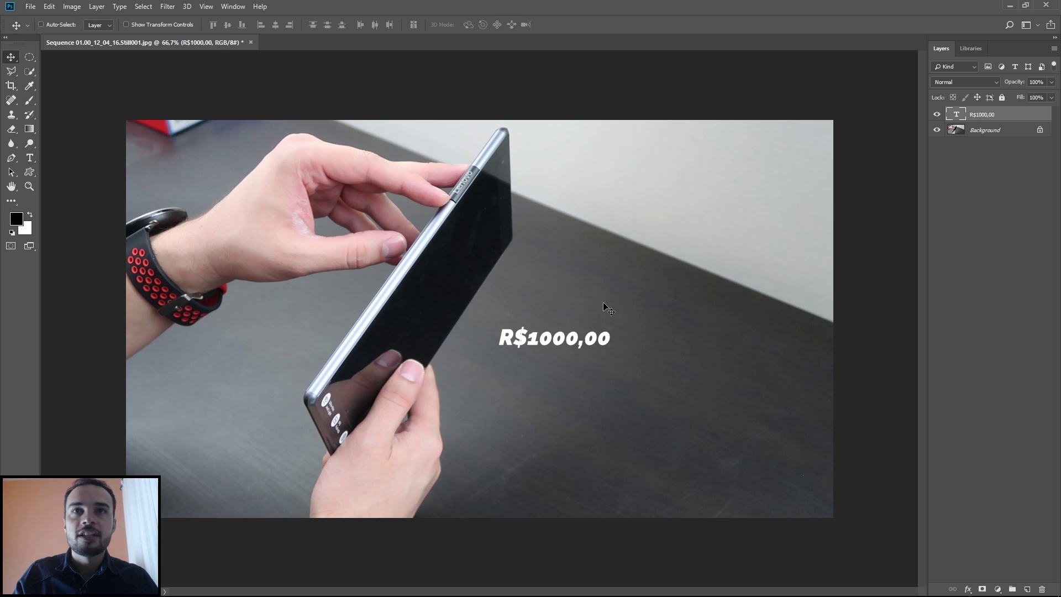
pyautogui.moveTo(607, 307); pyautogui.dragTo(718, 324)
pyautogui.hotkey('ctrl', 't')
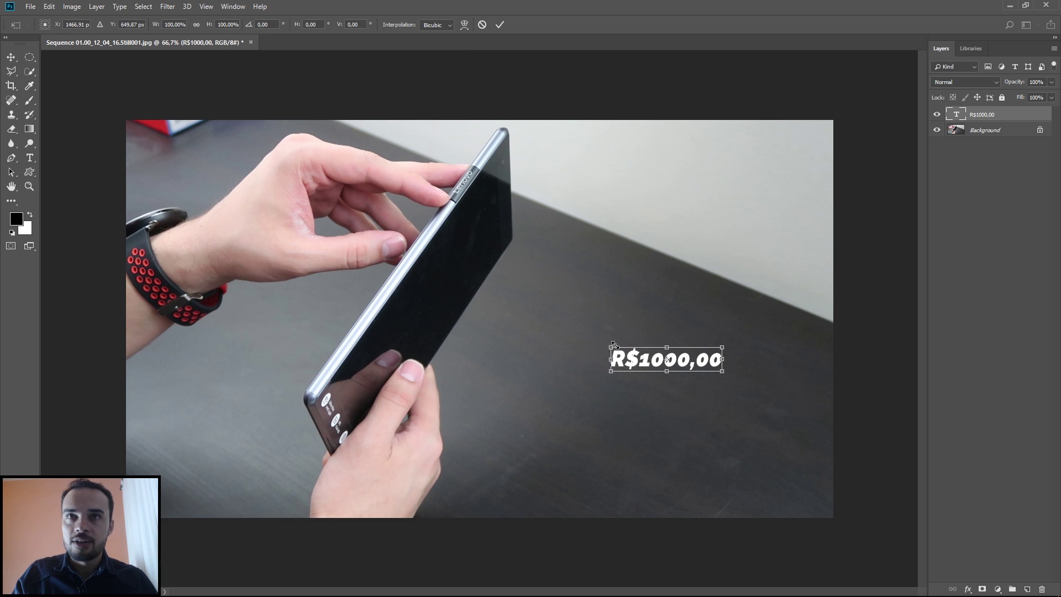
pyautogui.moveTo(610, 343); pyautogui.dragTo(498, 269)
pyautogui.moveTo(757, 373); pyautogui.dragTo(803, 351)
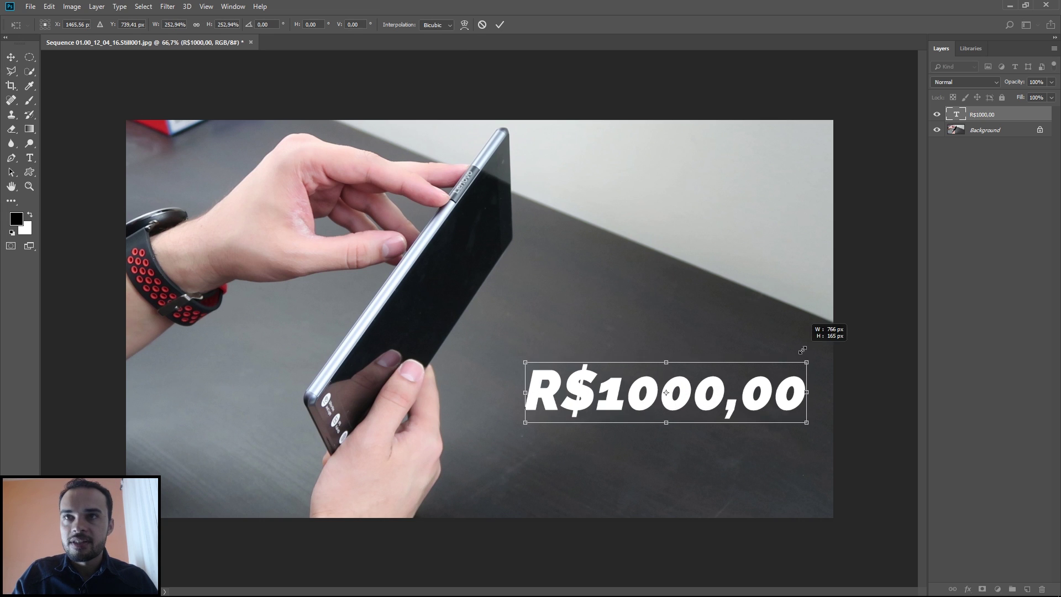
pyautogui.moveTo(716, 392); pyautogui.dragTo(684, 364)
pyautogui.click(500, 24)
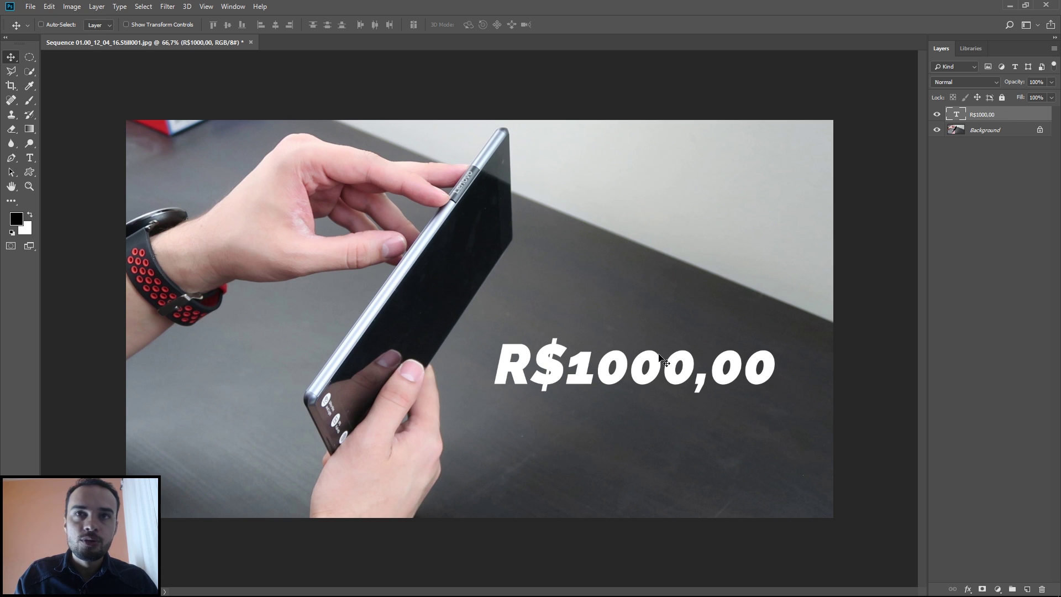
# Convert the R$1000,00 text layer to a smart object and duplicate it
pyautogui.rightClick(1014, 114)
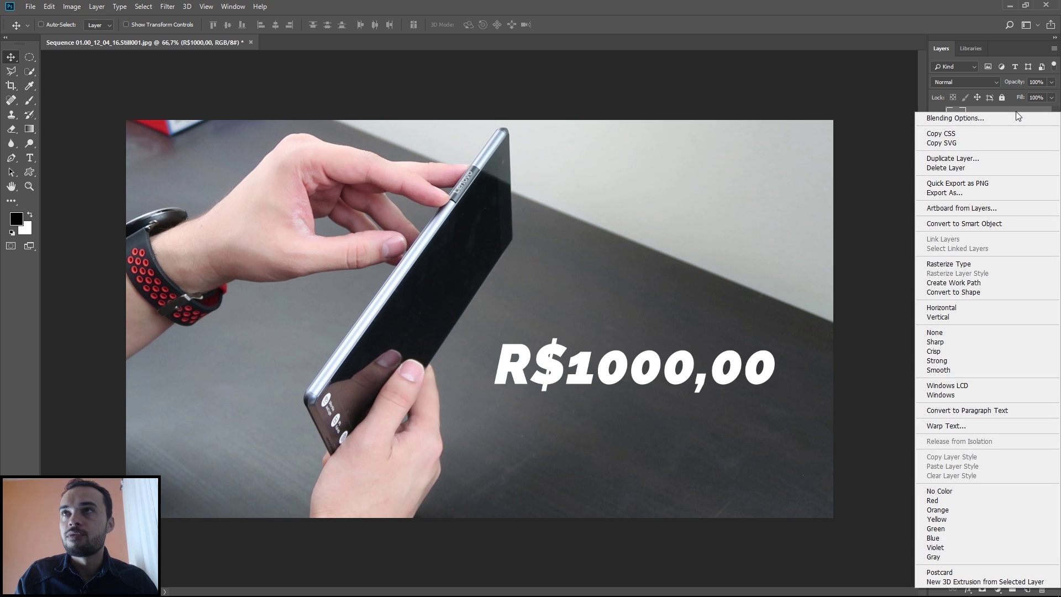
pyautogui.click(987, 223)
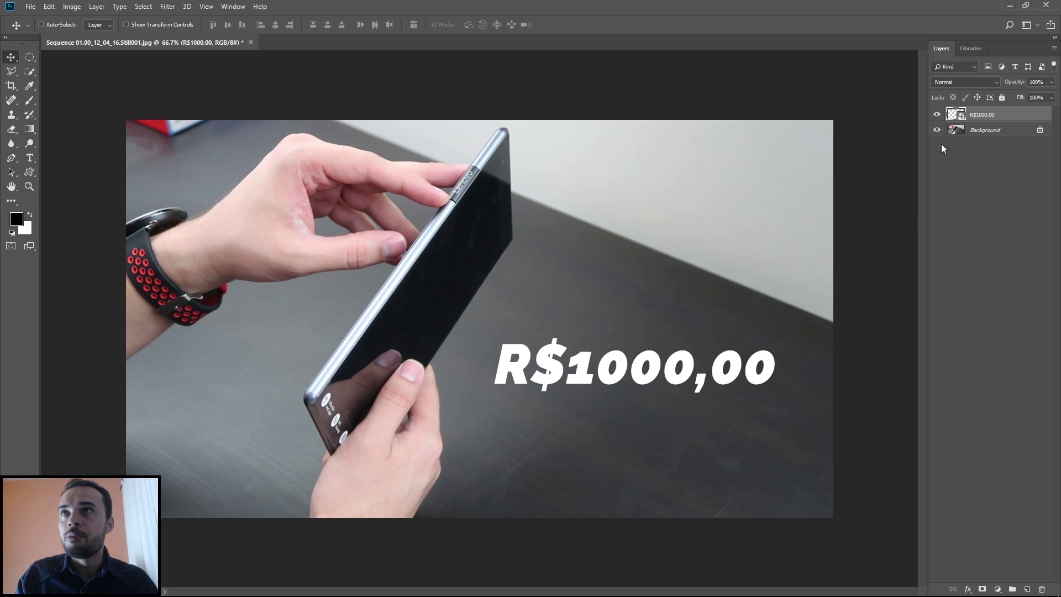
pyautogui.hotkey('ctrl', 'j')
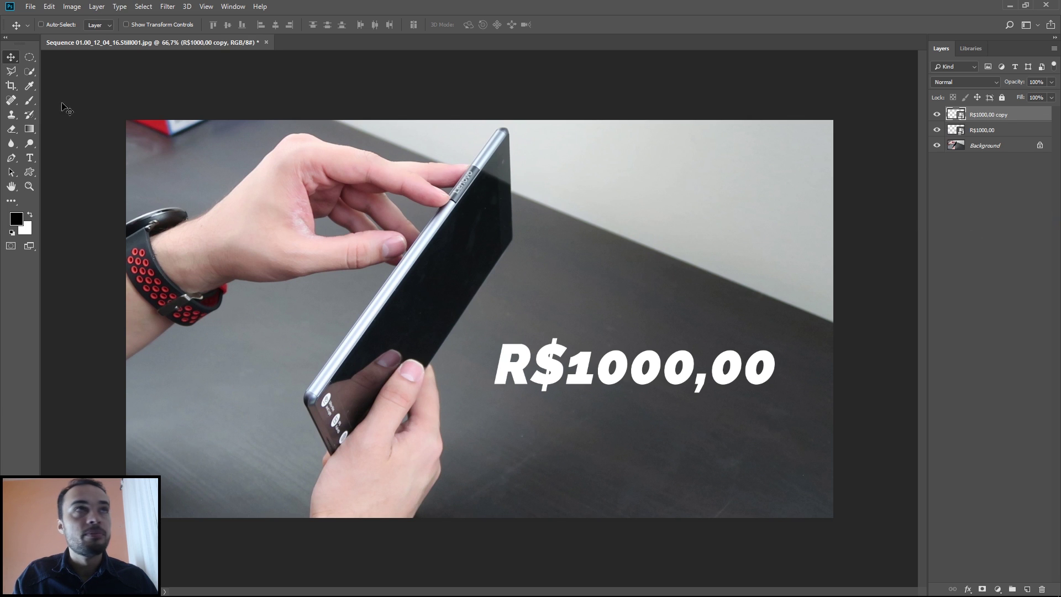
# Flip the duplicated price vertically and place it directly beneath the original text as a reflection
pyautogui.click(49, 6)
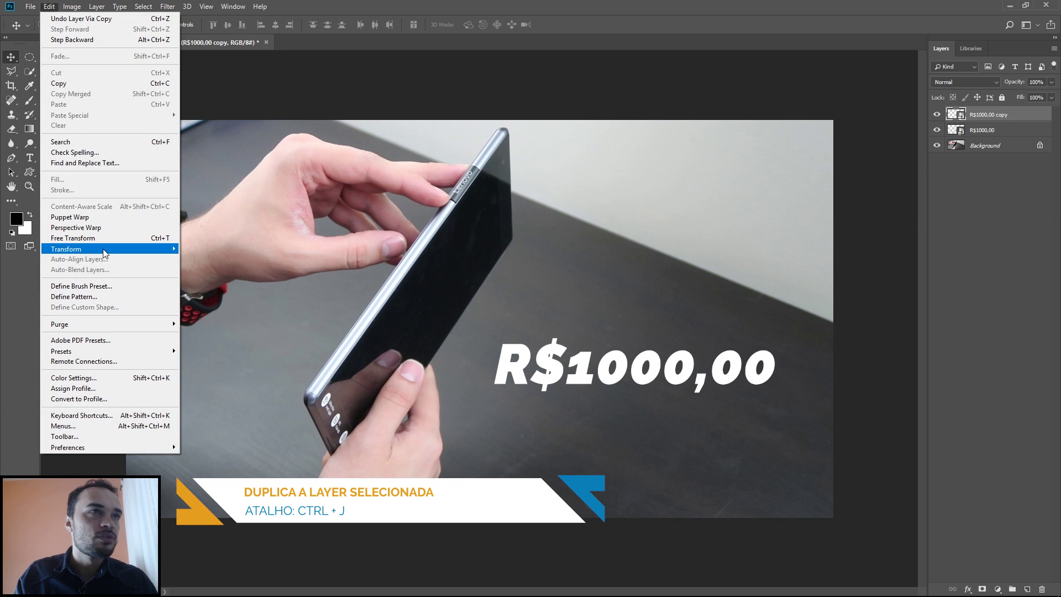
pyautogui.moveTo(105, 250)
pyautogui.click(226, 382)
pyautogui.moveTo(628, 369); pyautogui.dragTo(630, 424)
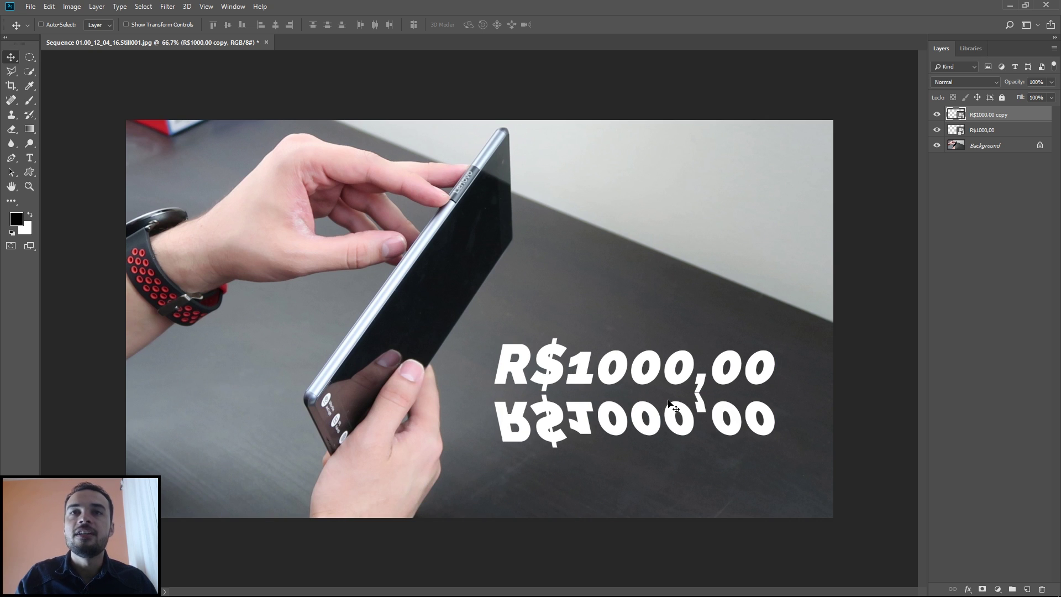
# Place the flipped copy's layer below the original R$1000,00 layer in the stacking order and check its visibility
pyautogui.moveTo(988, 115); pyautogui.dragTo(986, 139)
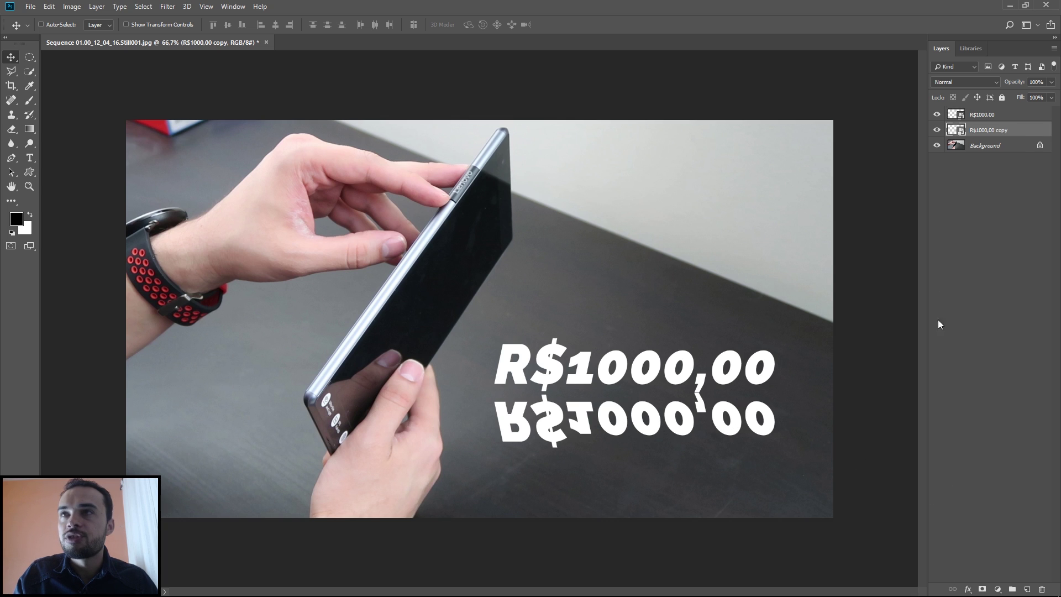
pyautogui.click(1009, 116)
pyautogui.click(1024, 132)
pyautogui.click(937, 130)
pyautogui.click(937, 130)
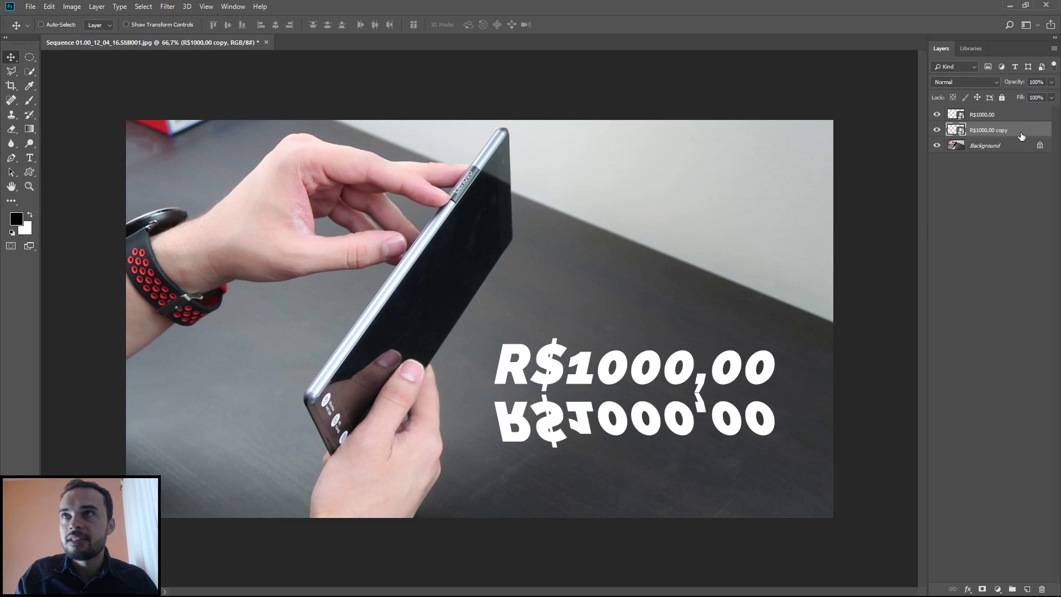
# Add a layer mask to the flipped copy and set the Gradient tool to the Foreground to Background preset
pyautogui.click(980, 590)
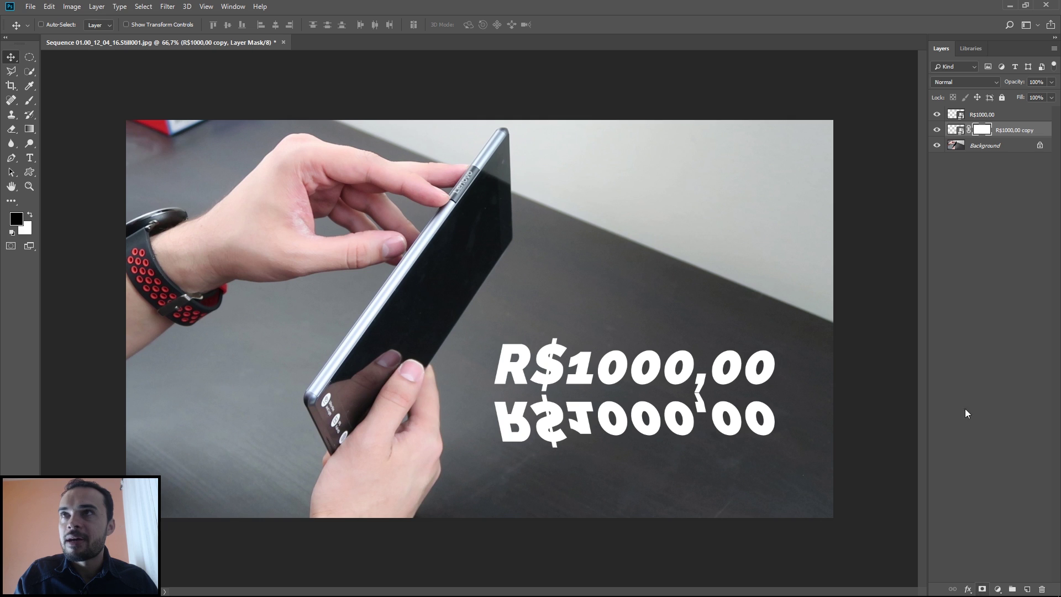
pyautogui.click(30, 130)
pyautogui.click(61, 24)
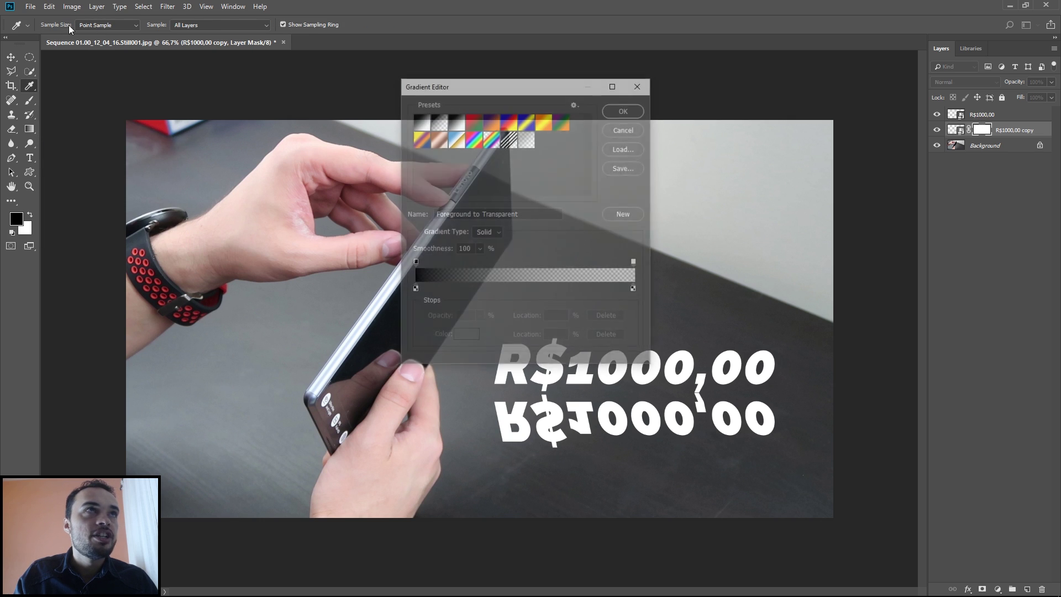
pyautogui.click(420, 121)
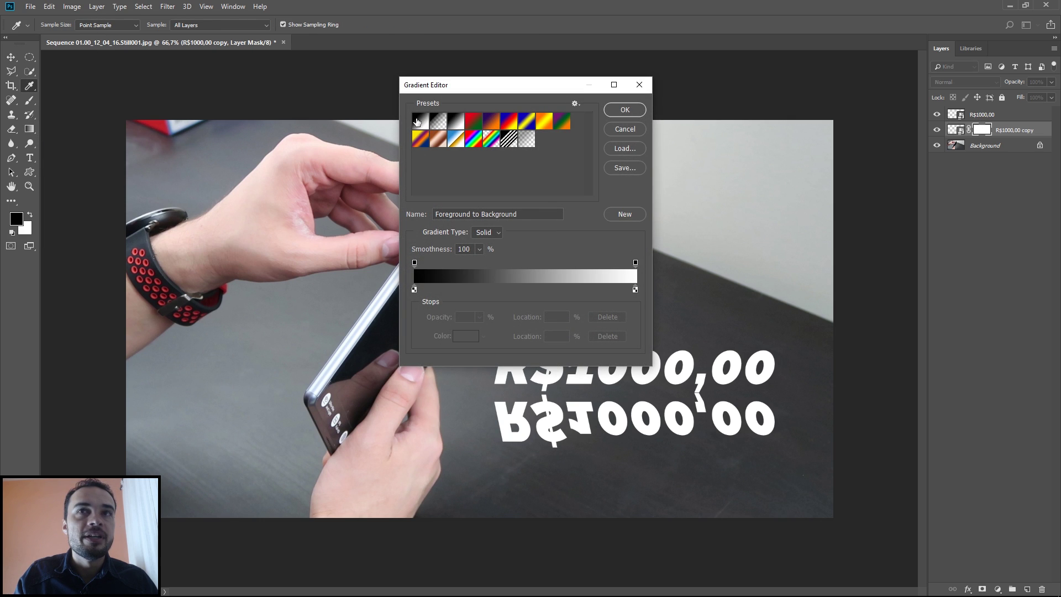
pyautogui.press('Return')
# Draw a vertical gradient on the copy's mask, from above the price to below the reflection, to fade the reflection
pyautogui.moveTo(644, 172); pyautogui.dragTo(667, 458)
pyautogui.hotkey('ctrl', 'z')
pyautogui.moveTo(648, 174); pyautogui.dragTo(674, 458)
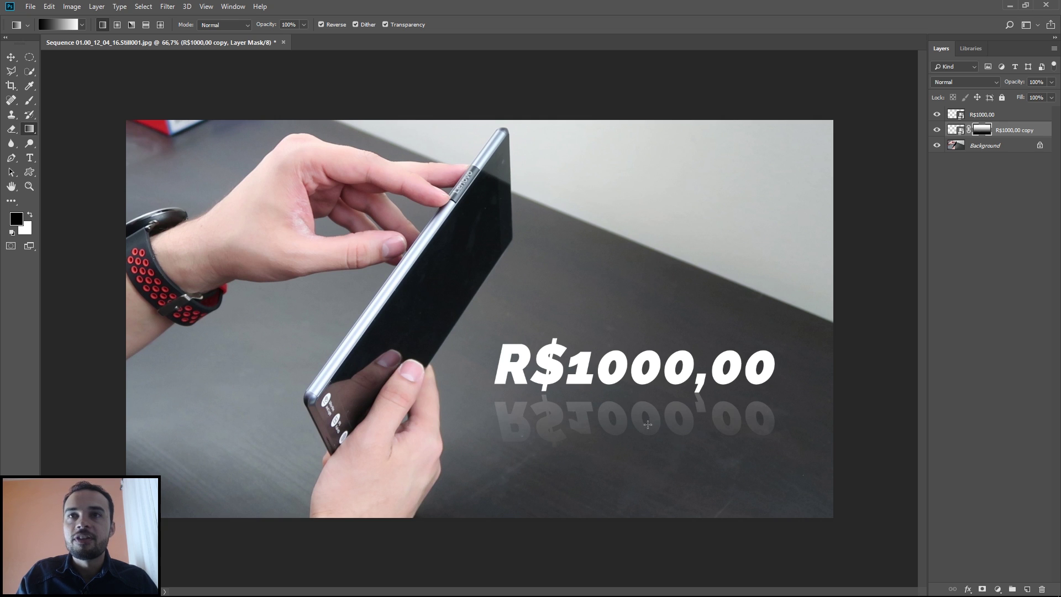
pyautogui.click(10, 57)
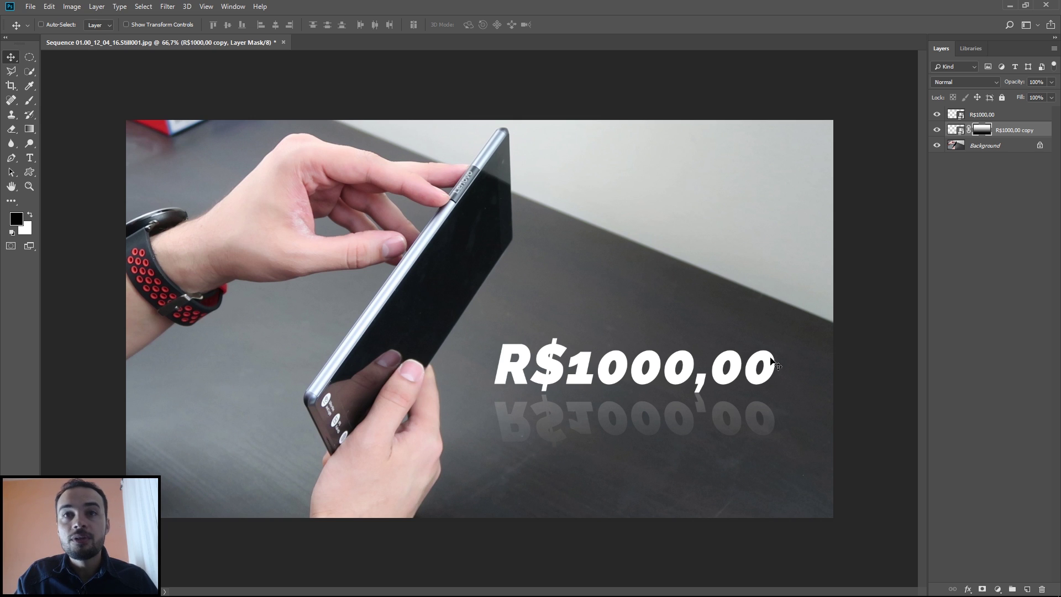
# Edit the price smart object's text to R$100,00, save it and return to the main image to compare the reflection
pyautogui.click(998, 116)
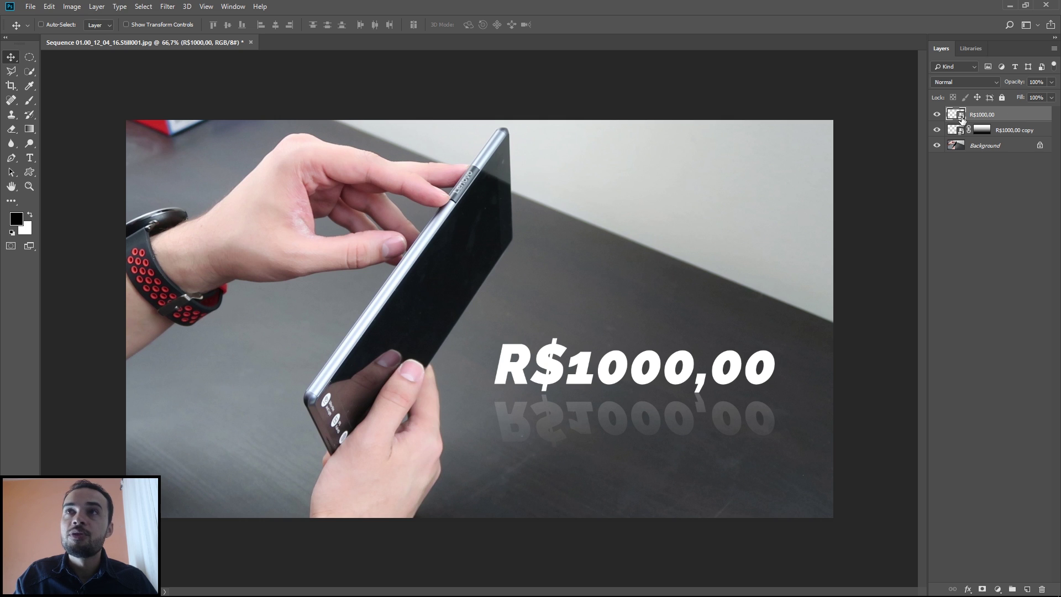
pyautogui.doubleClick(961, 118)
pyautogui.press('t')
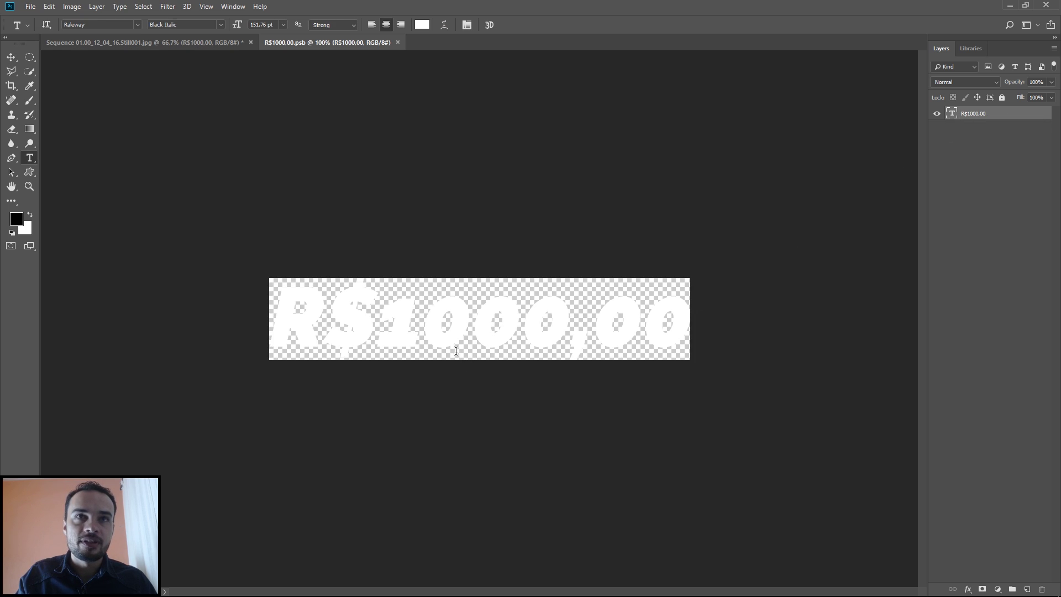
pyautogui.moveTo(478, 326); pyautogui.dragTo(519, 326)
pyautogui.press('BackSpace')
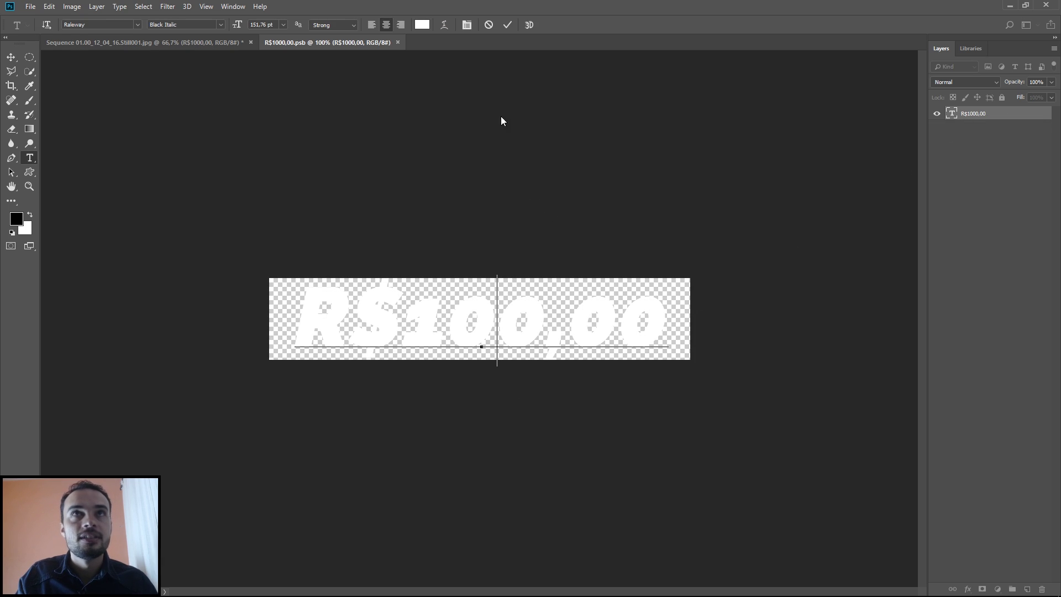
pyautogui.click(507, 25)
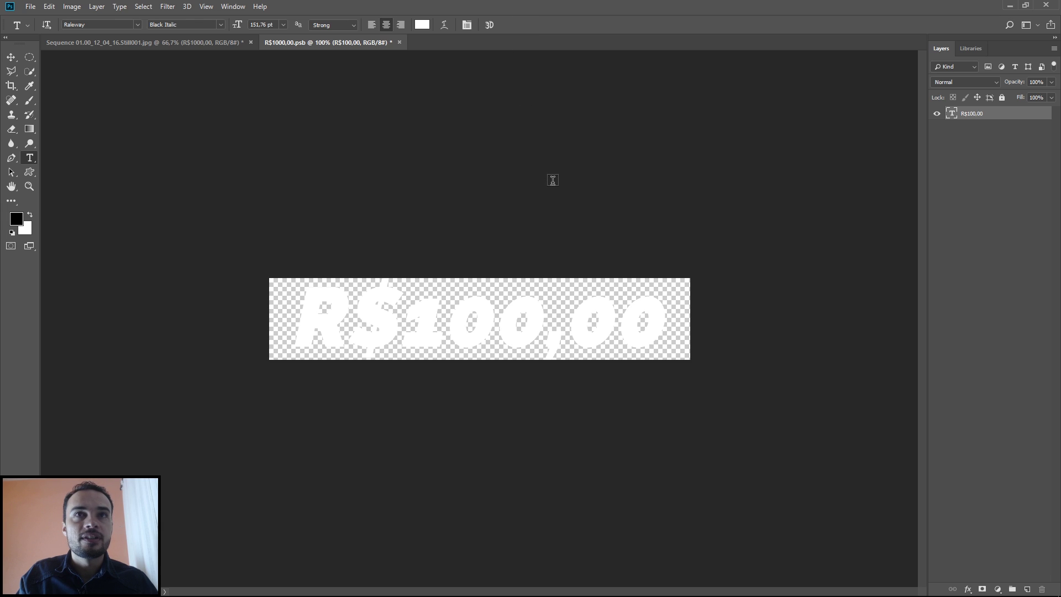
pyautogui.click(175, 44)
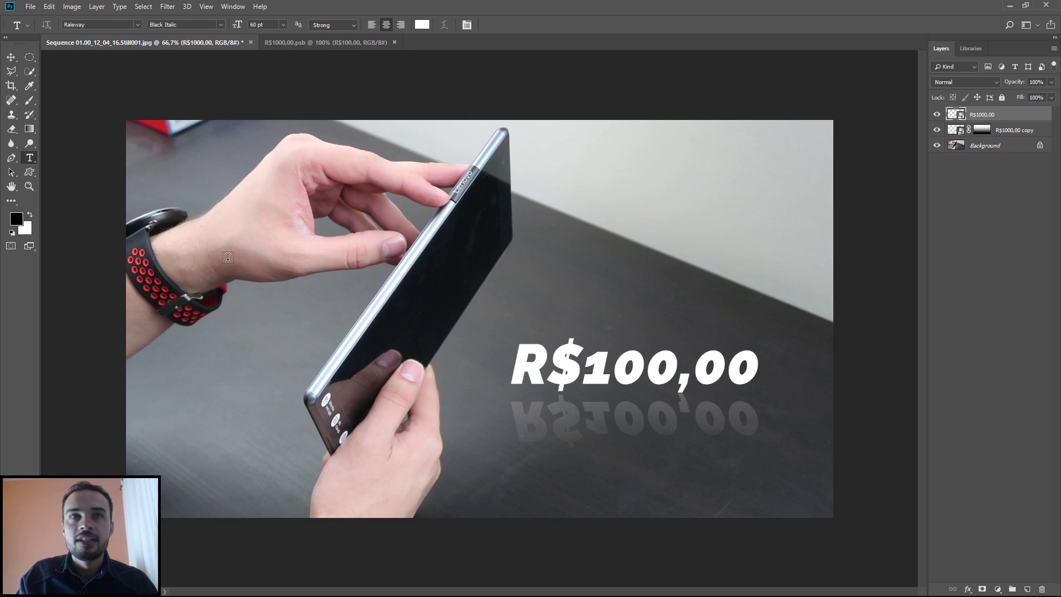
pyautogui.click(10, 57)
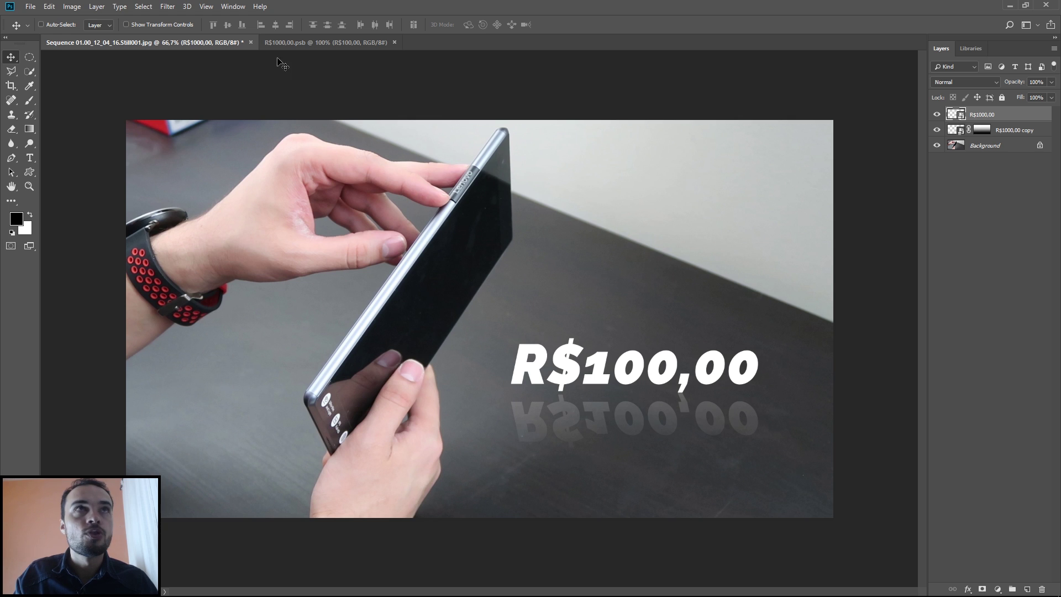
# Restore the smart object's text to R$1000,00, save it and close its document
pyautogui.click(302, 43)
pyautogui.doubleClick(522, 320)
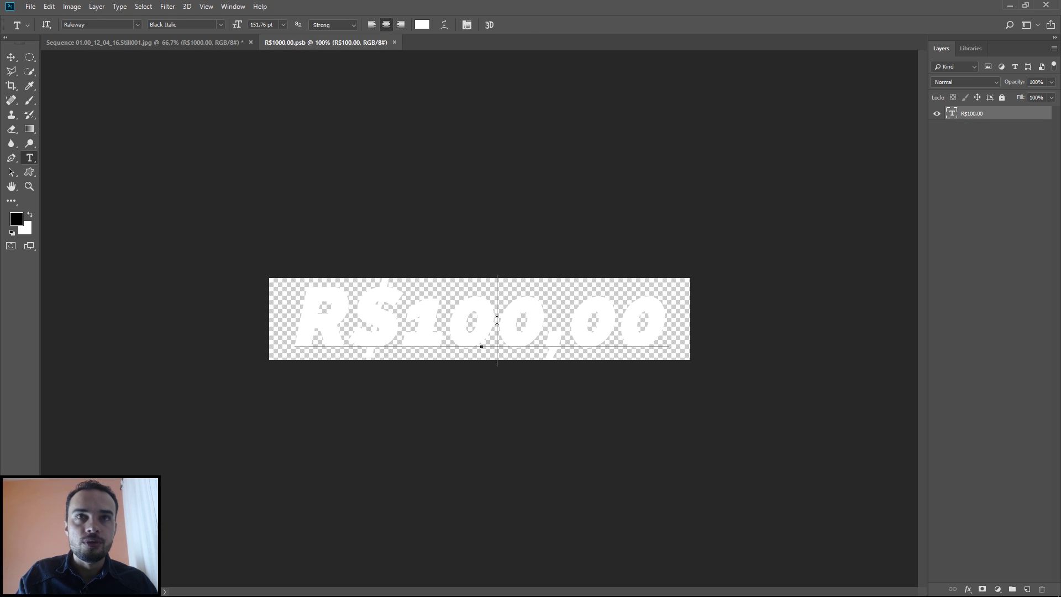
pyautogui.write('0')
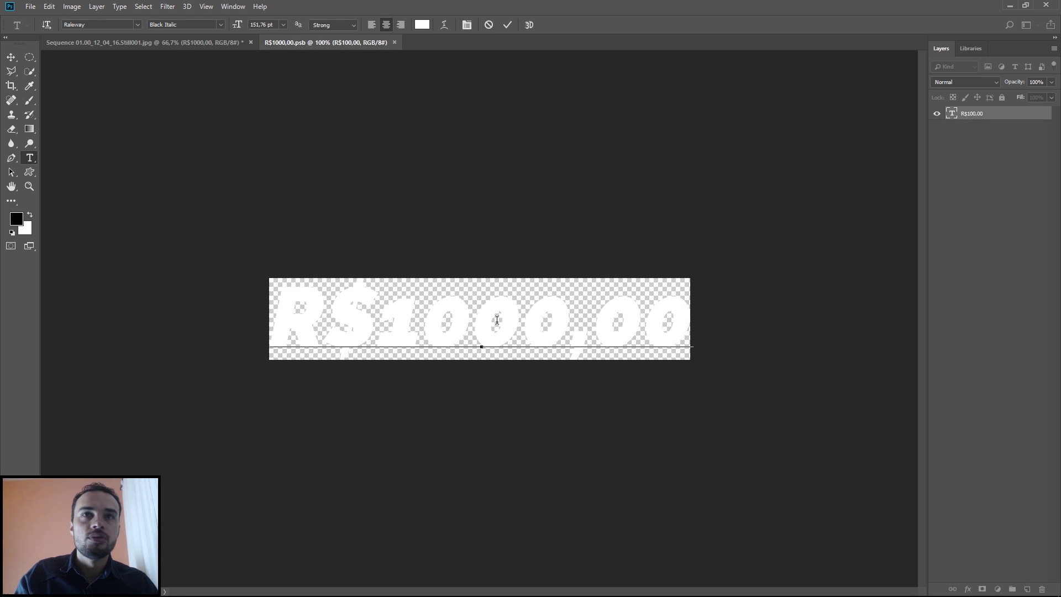
pyautogui.click(507, 25)
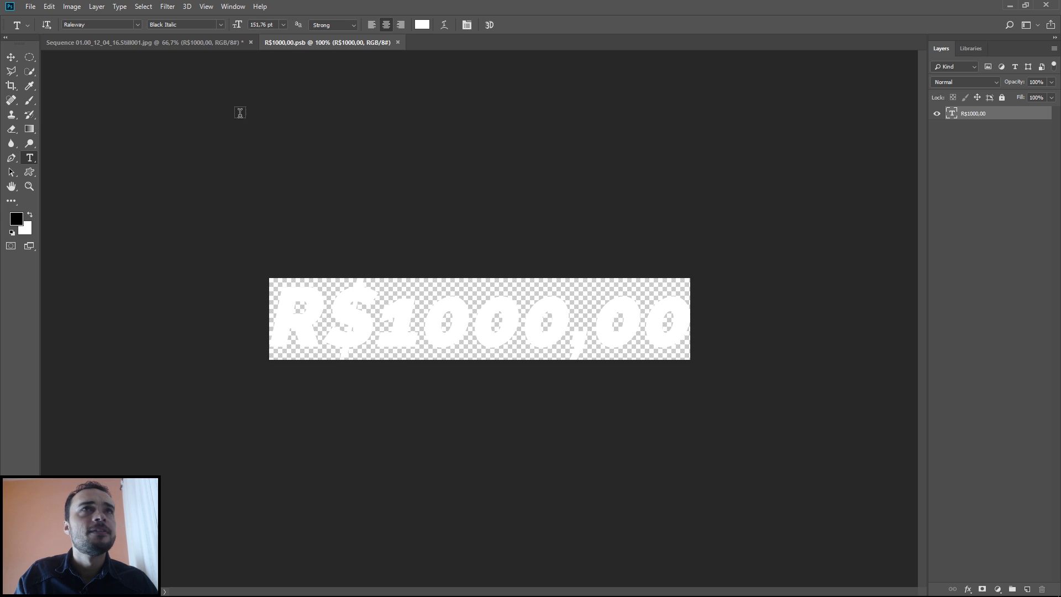
pyautogui.hotkey('ctrl', 'w')
pyautogui.press('v')
# On Layer 1, select a very thin, wide ellipse along the price's baseline and fill it with the black foreground colour
pyautogui.click(1000, 144)
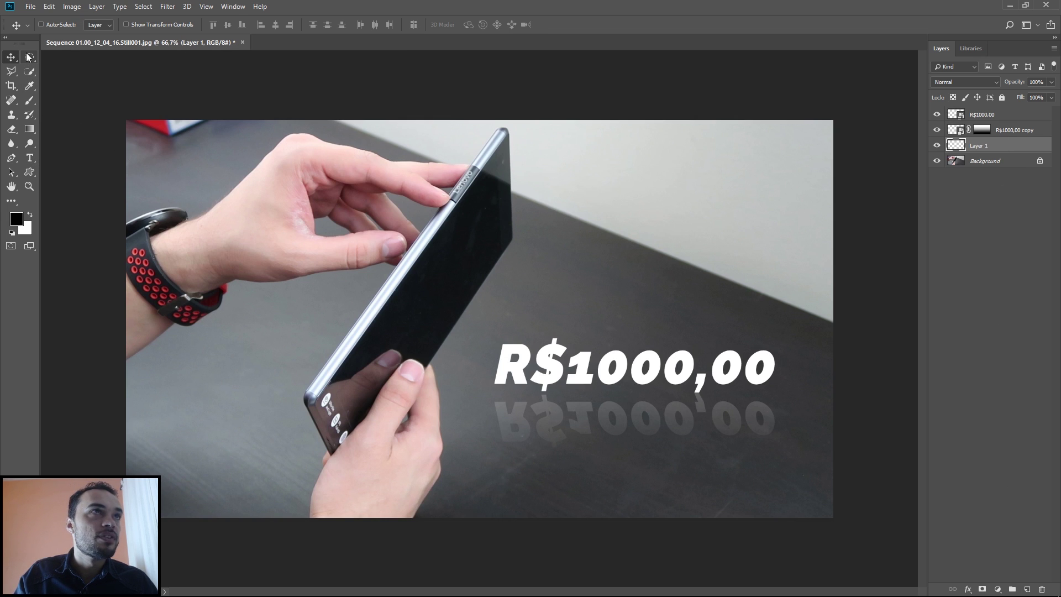
pyautogui.moveTo(29, 57); pyautogui.dragTo(59, 59)
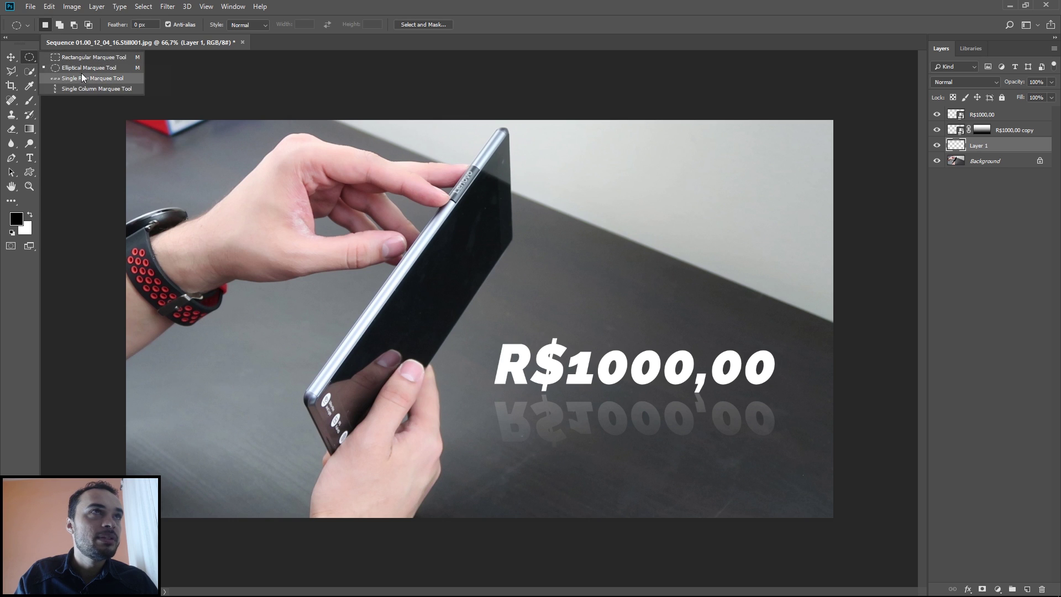
pyautogui.click(73, 68)
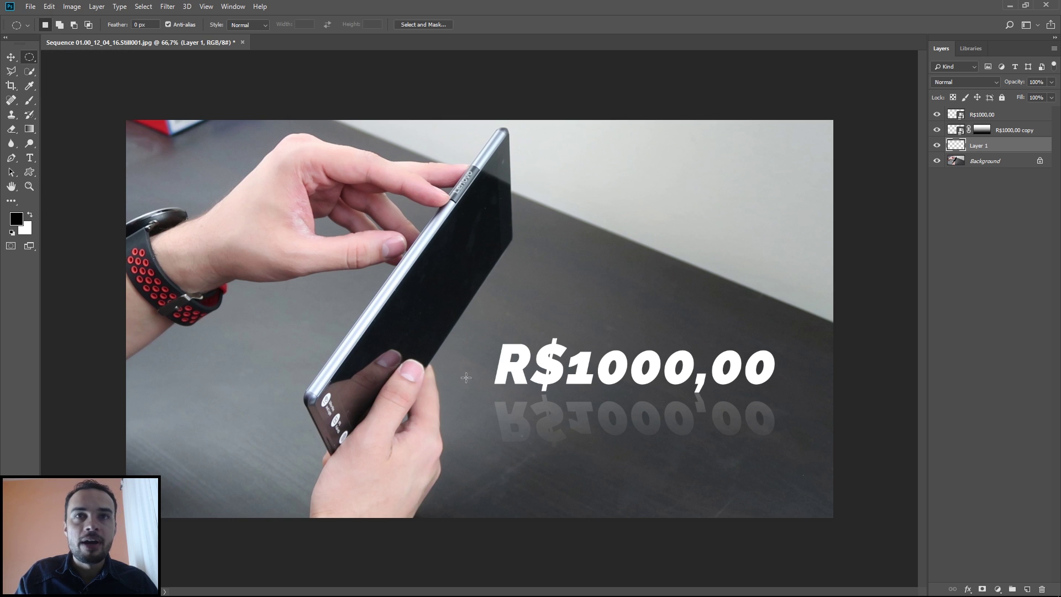
pyautogui.moveTo(485, 384); pyautogui.dragTo(789, 389)
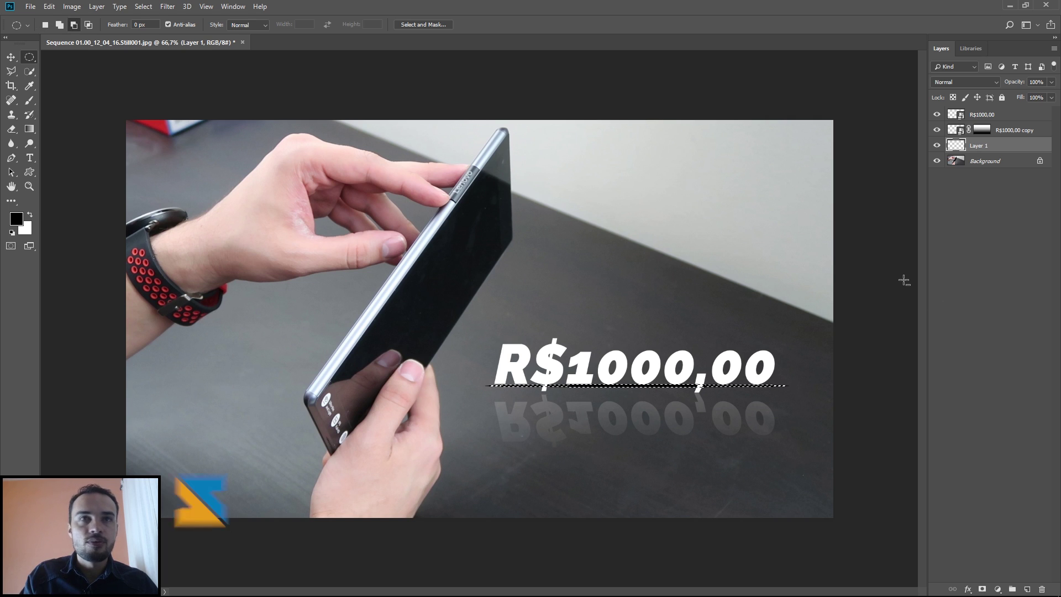
pyautogui.click(11, 57)
pyautogui.hotkey('alt', 'BackSpace')
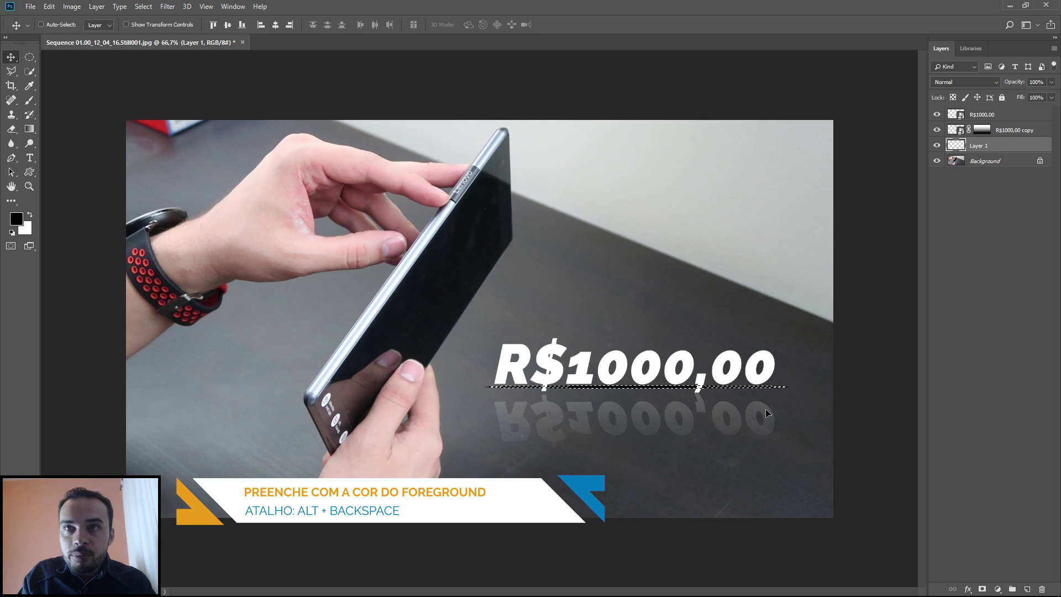
# Deselect and nudge the black ellipse down into the gap between the price and its reflection
pyautogui.hotkey('ctrl', 'd')
pyautogui.press('Down')
pyautogui.press('Down')
pyautogui.press('Down')
pyautogui.press('Down')
pyautogui.press('Down')
pyautogui.press('Down')
pyautogui.press('Down')
pyautogui.press('Down')
pyautogui.press('Down')
pyautogui.press('Down')
pyautogui.press('Down')
pyautogui.press('Down')
pyautogui.press('Down')
pyautogui.press('Down')
pyautogui.press('Down')
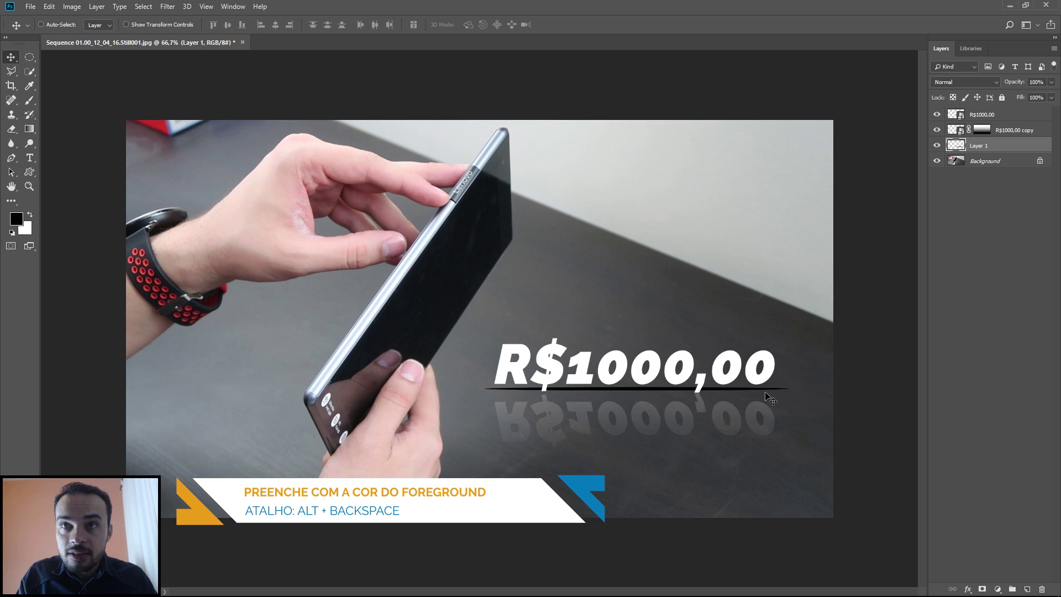
pyautogui.press('Up')
pyautogui.press('Up')
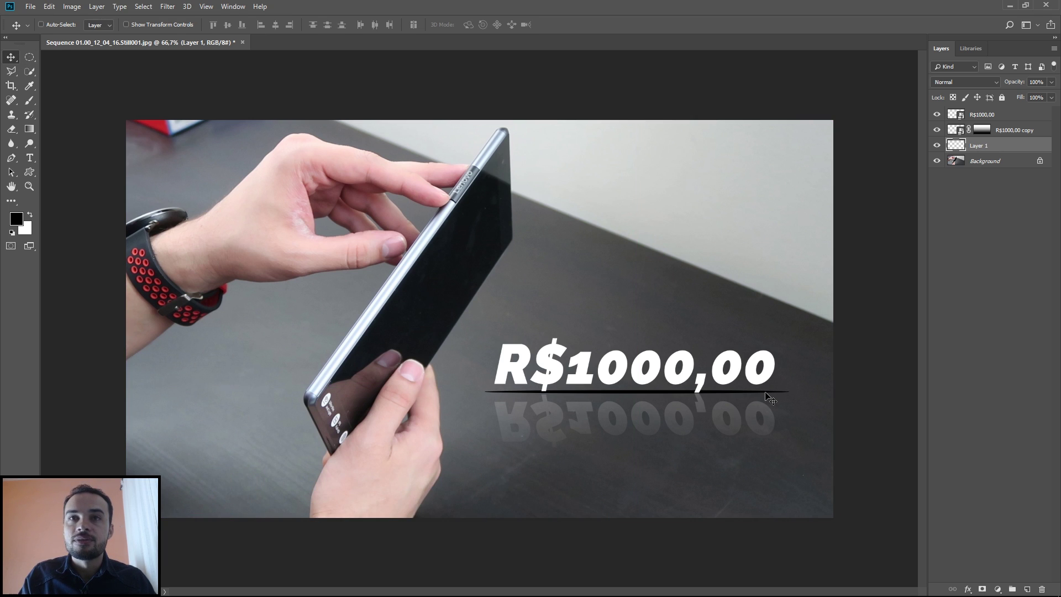
# Set the ellipse layer's blend mode to Multiply and its opacity to 35%
pyautogui.click(962, 82)
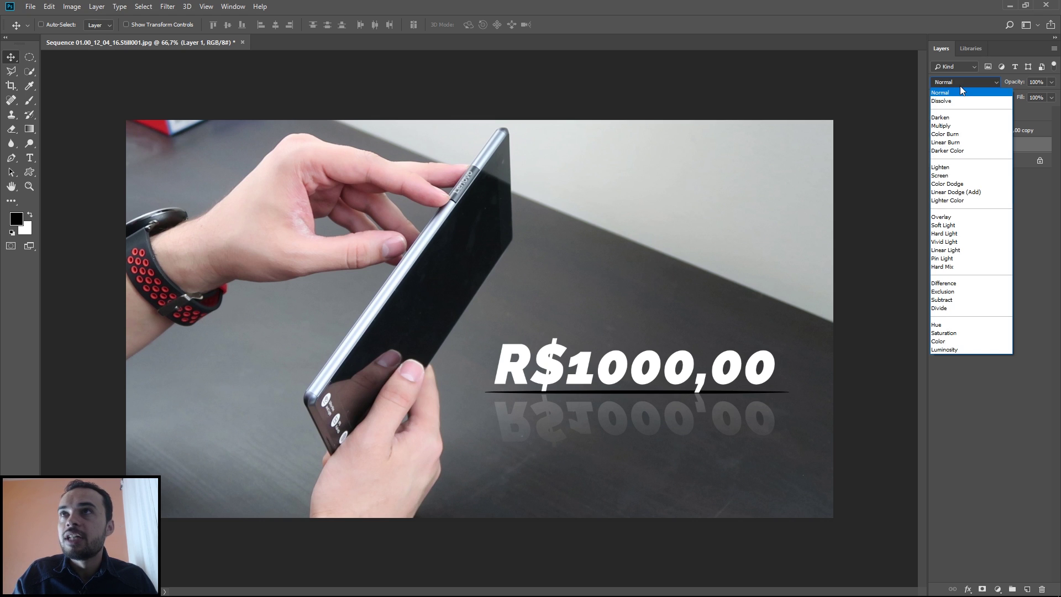
pyautogui.click(962, 127)
pyautogui.click(976, 83)
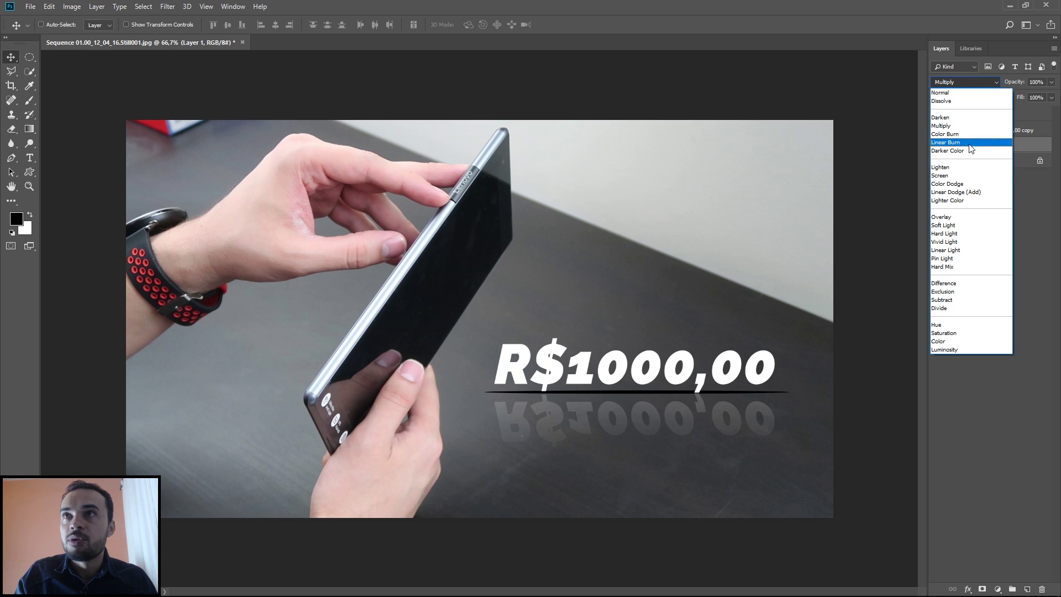
pyautogui.click(962, 126)
pyautogui.click(1031, 82)
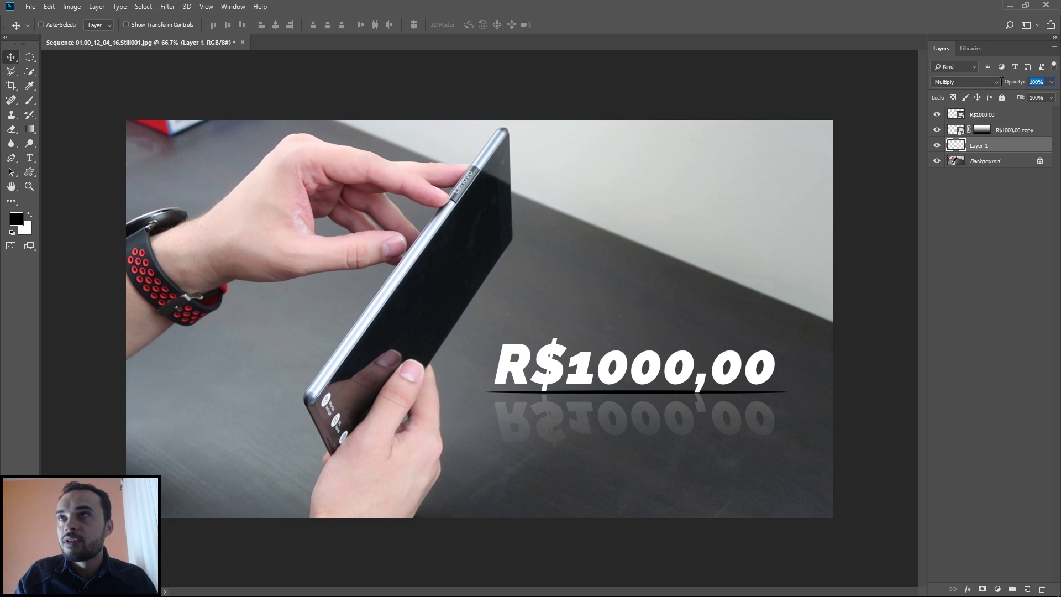
pyautogui.write('35')
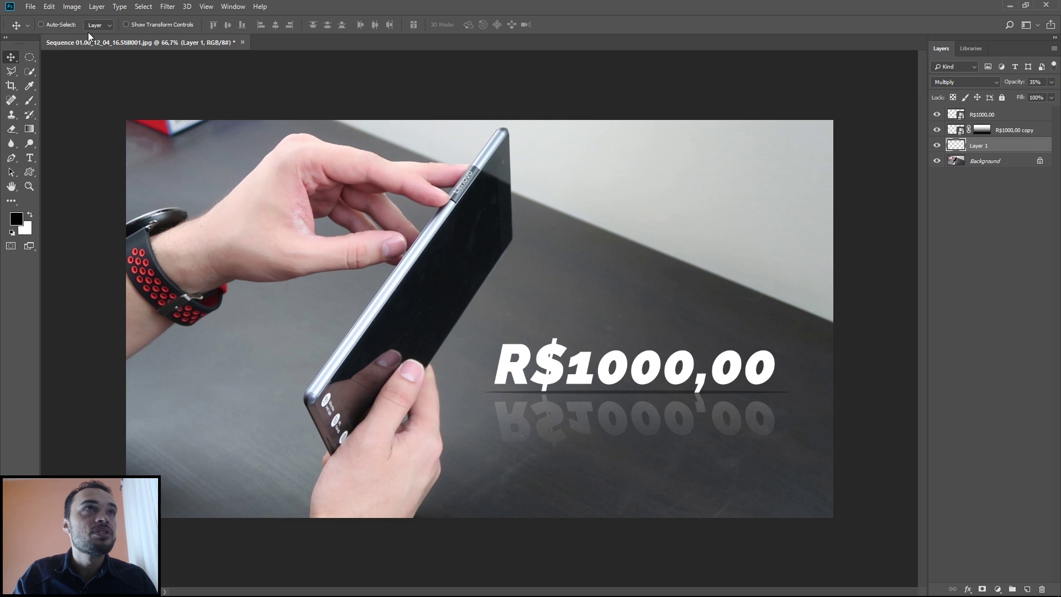
# Soften the ellipse shadow with a Gaussian Blur of 5.0 pixels radius
pyautogui.click(168, 6)
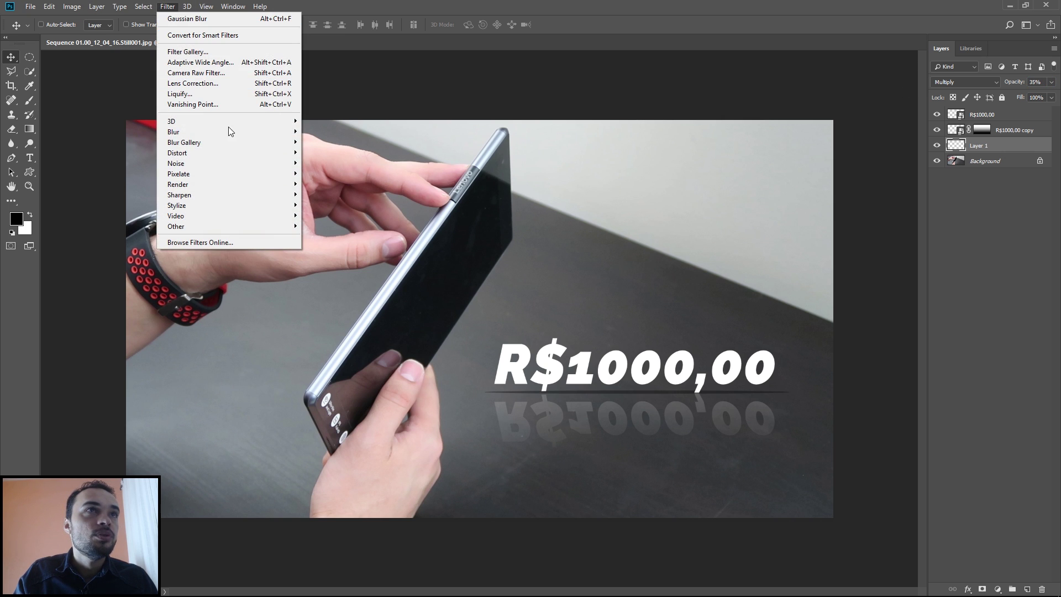
pyautogui.click(323, 173)
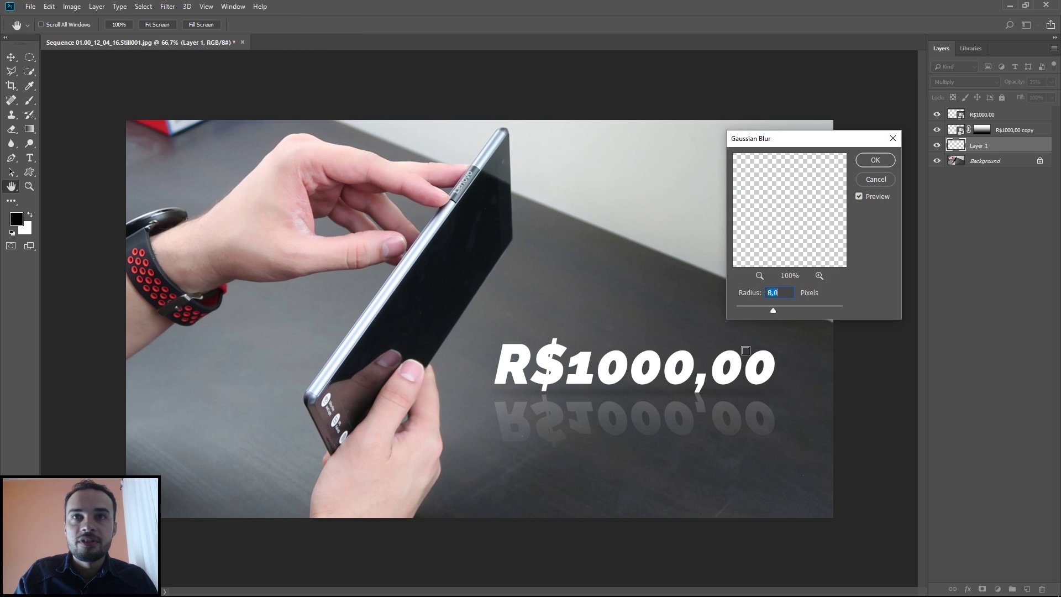
pyautogui.moveTo(773, 314); pyautogui.dragTo(766, 316)
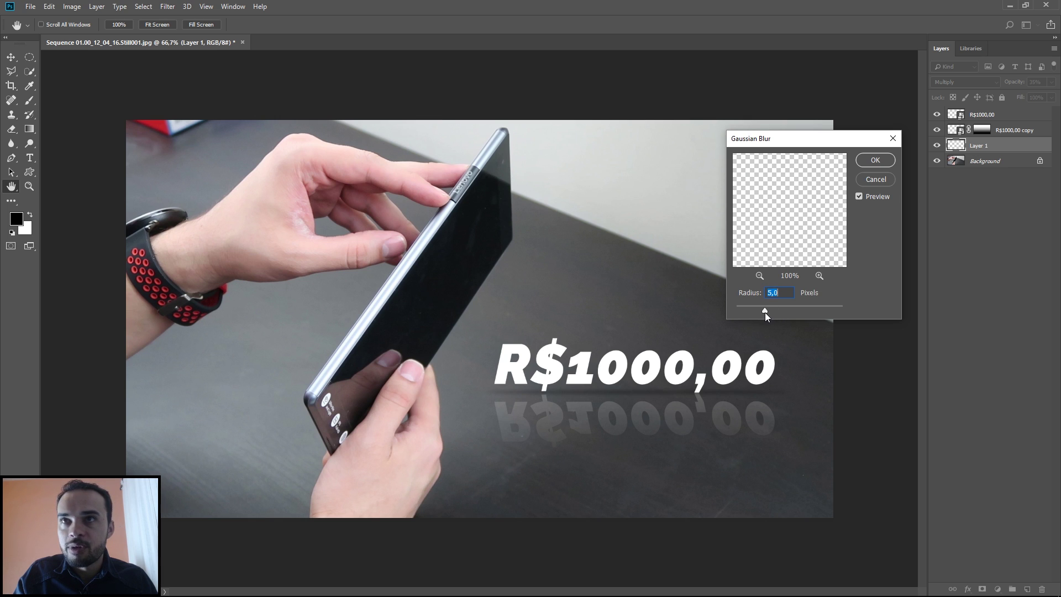
pyautogui.click(886, 161)
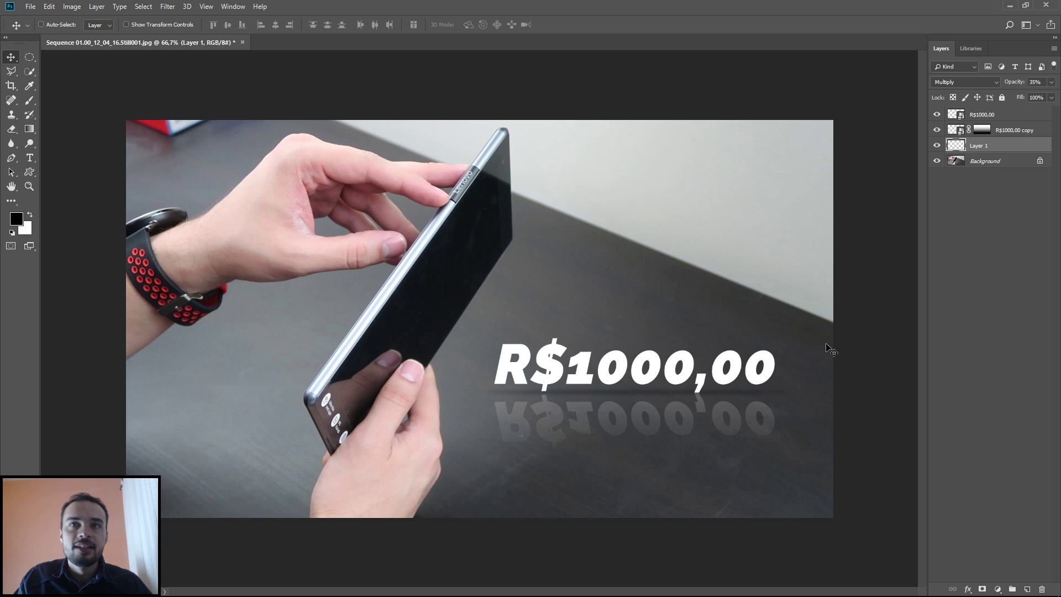
# Select the price, reflection and shadow layers together and shift them slightly down and right on the table
pyautogui.keyDown('shift'); pyautogui.click(1020, 115); pyautogui.keyUp('shift')
pyautogui.moveTo(685, 295); pyautogui.dragTo(698, 310)
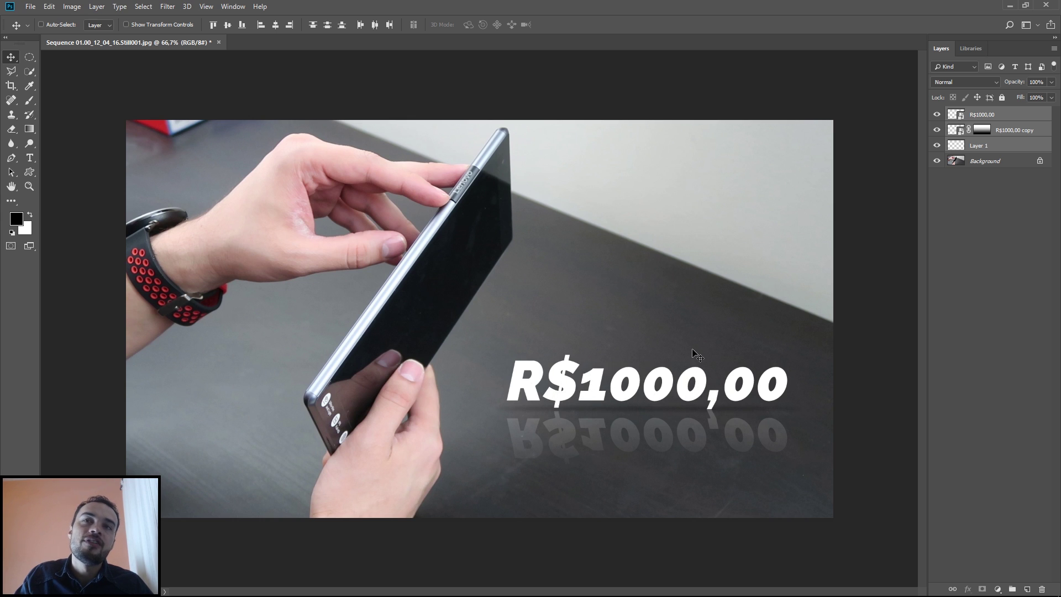
pyautogui.click(1009, 147)
pyautogui.keyDown('shift'); pyautogui.click(1008, 112); pyautogui.keyUp('shift')
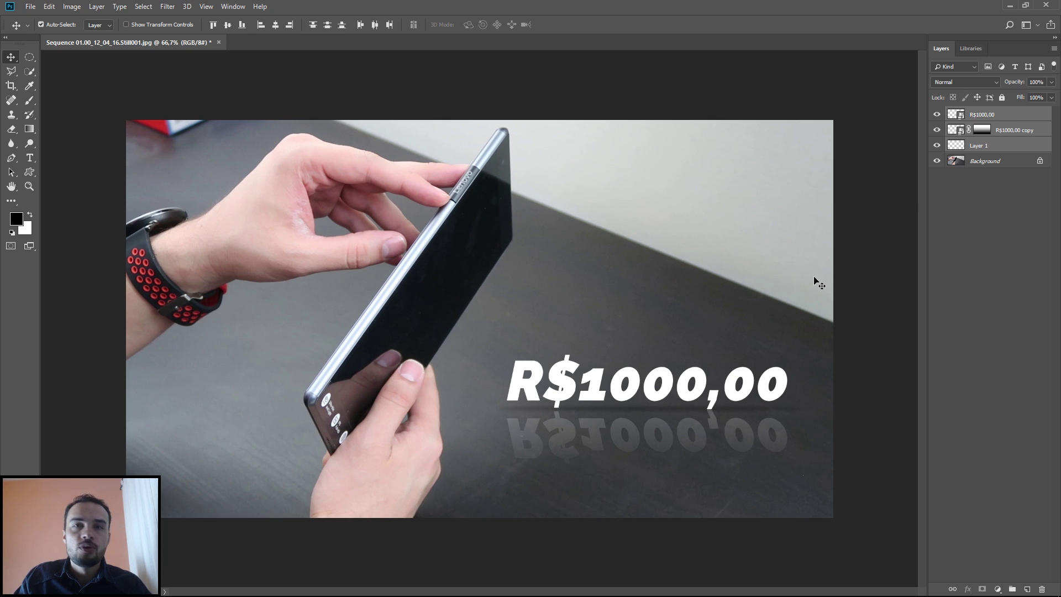
# Try distorting the three separate layers directly with Free Transform so the price follows the table's perspective
pyautogui.hotkey('ctrl', 't')
pyautogui.moveTo(493, 356); pyautogui.dragTo(612, 297)
pyautogui.moveTo(502, 467); pyautogui.dragTo(586, 385)
pyautogui.moveTo(612, 299); pyautogui.dragTo(585, 299)
pyautogui.moveTo(806, 355); pyautogui.dragTo(819, 332)
pyautogui.moveTo(805, 464); pyautogui.dragTo(804, 483)
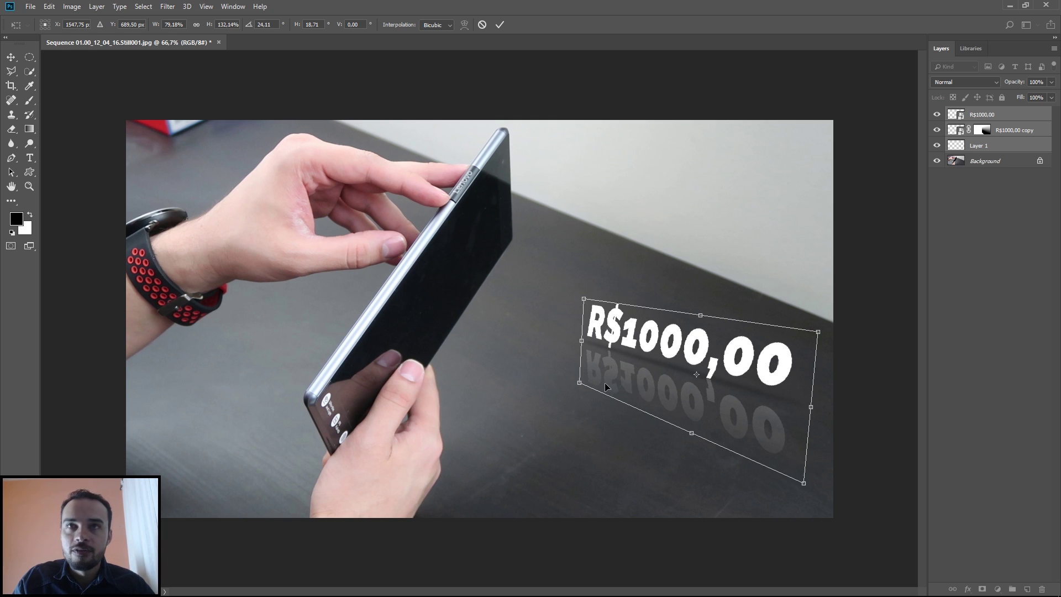
pyautogui.click(499, 25)
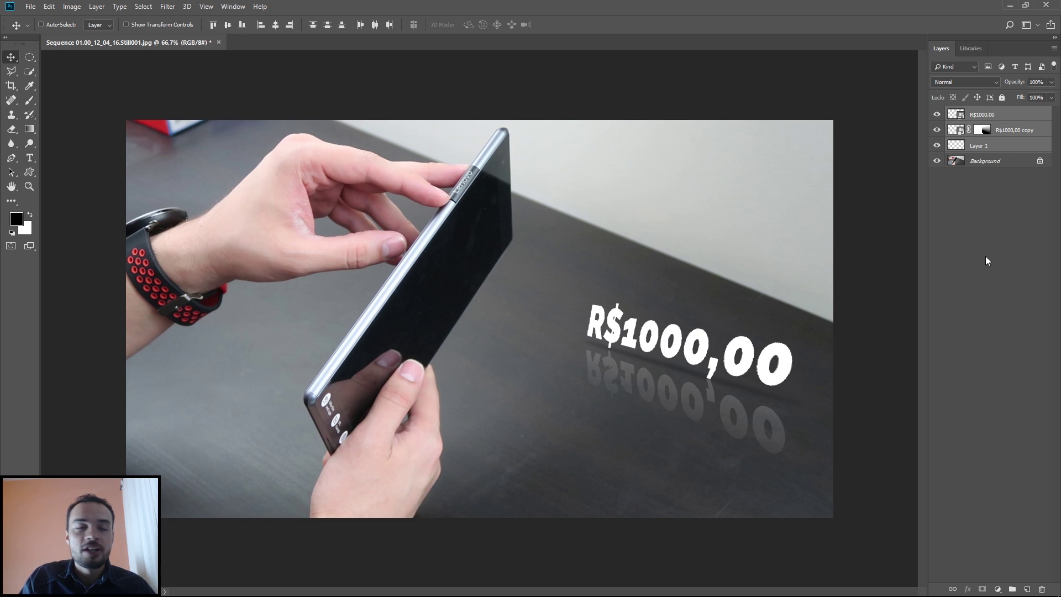
# Try a second Free Transform on the distorted layers' left corners, and undo back to the undistorted layout
pyautogui.hotkey('ctrl', 't')
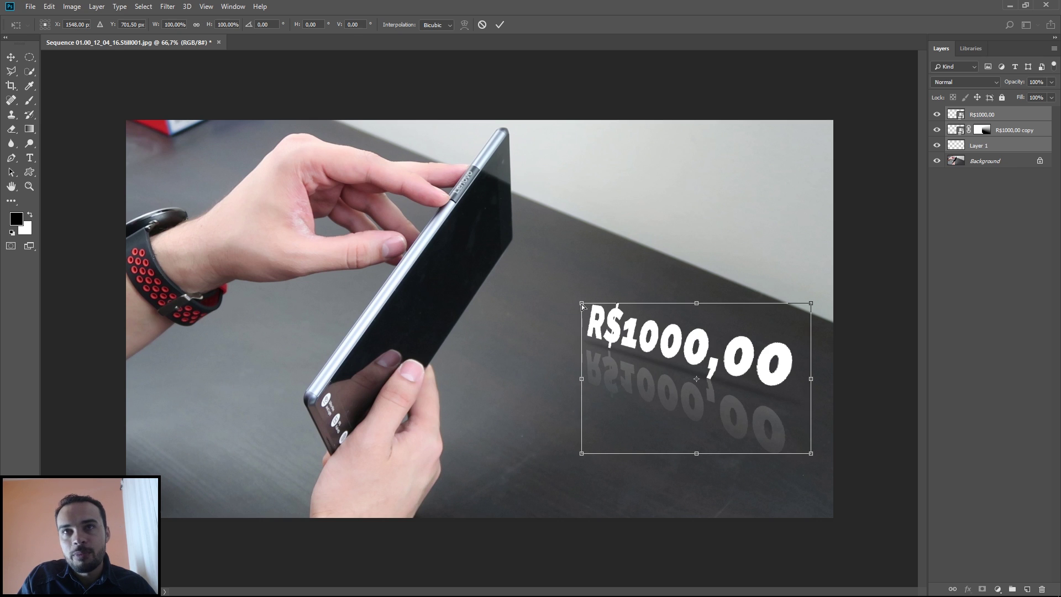
pyautogui.moveTo(582, 304); pyautogui.dragTo(584, 294)
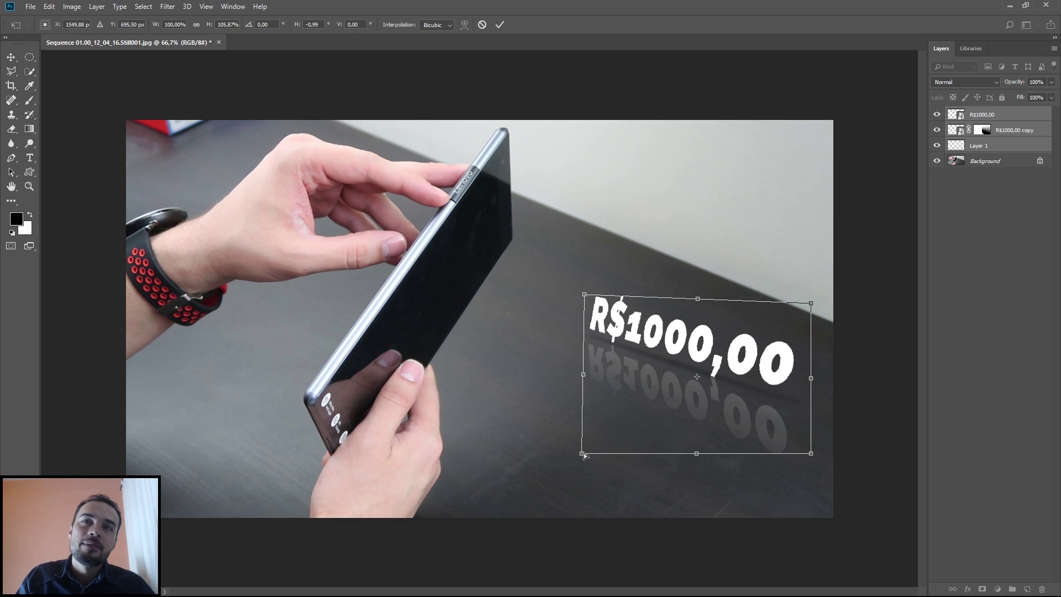
pyautogui.moveTo(584, 454); pyautogui.dragTo(585, 441)
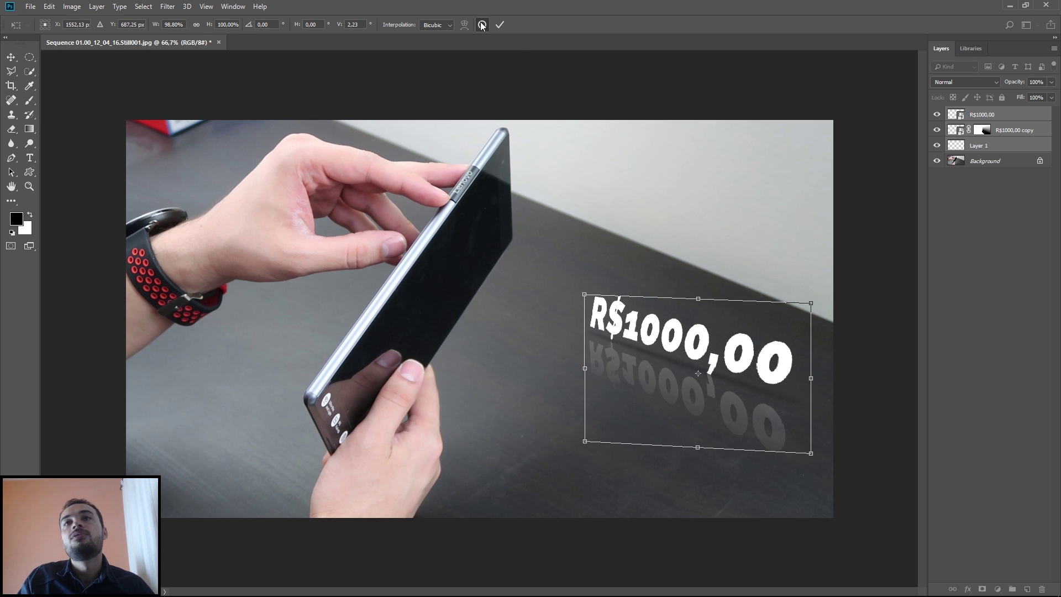
pyautogui.click(500, 24)
pyautogui.hotkey('ctrl', 'z')
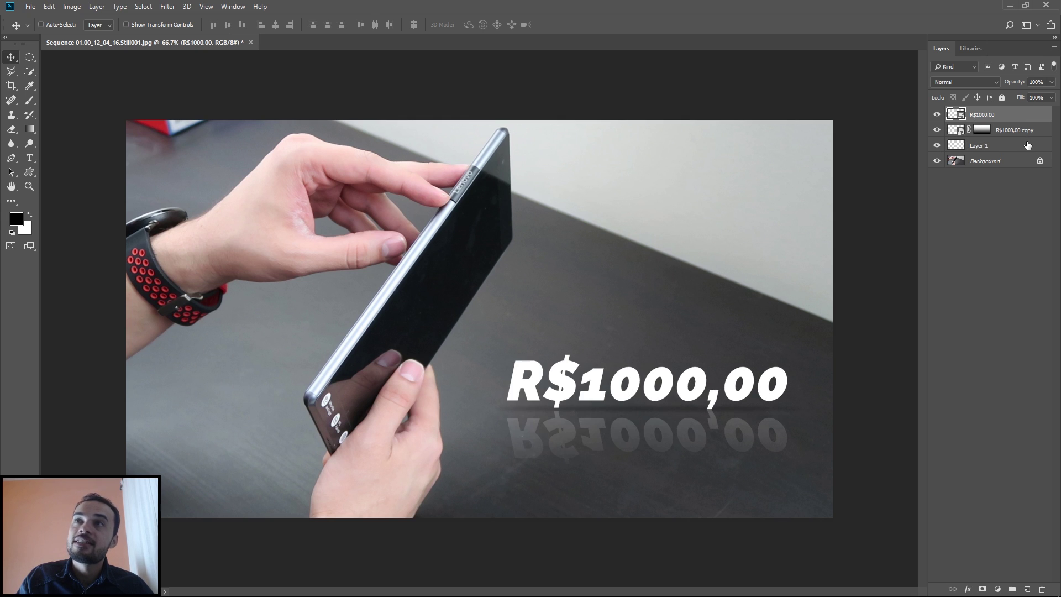
# Convert the price, reflection and shadow layers into one smart object and scale it down to about 96%
pyautogui.rightClick(1016, 146)
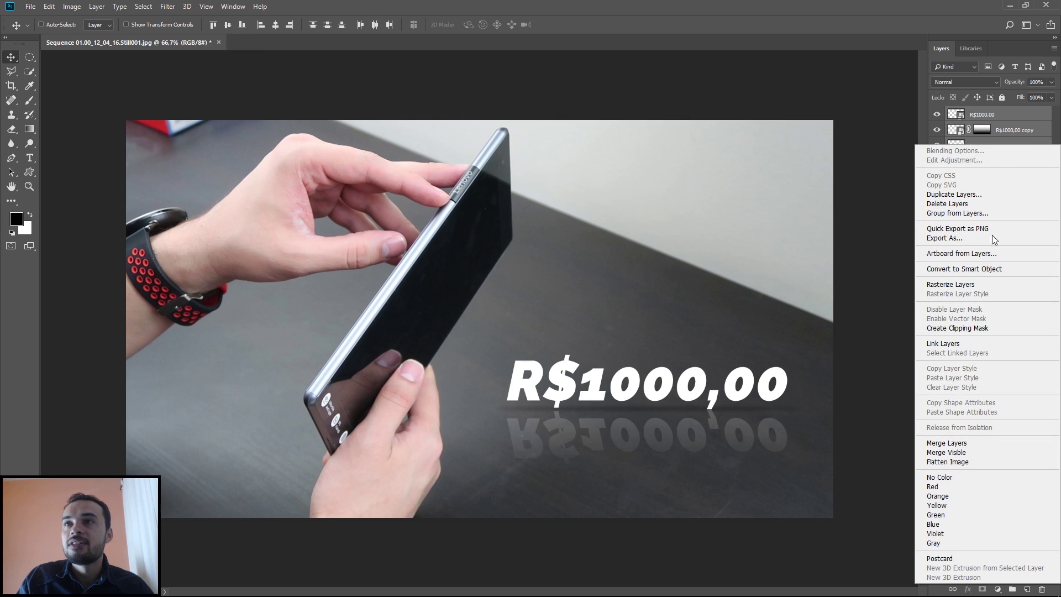
pyautogui.click(990, 270)
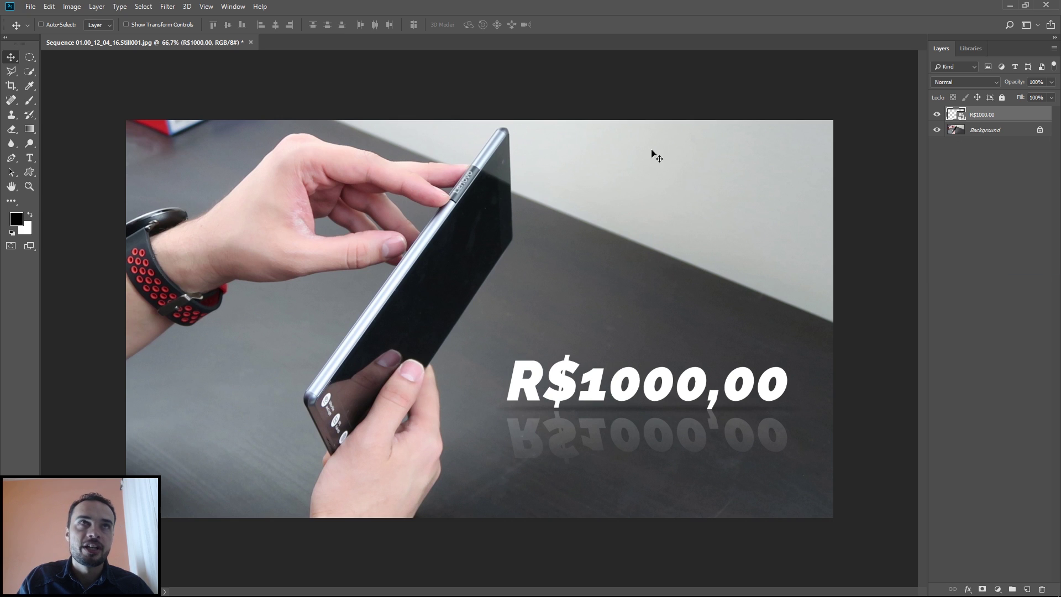
pyautogui.hotkey('ctrl', 't')
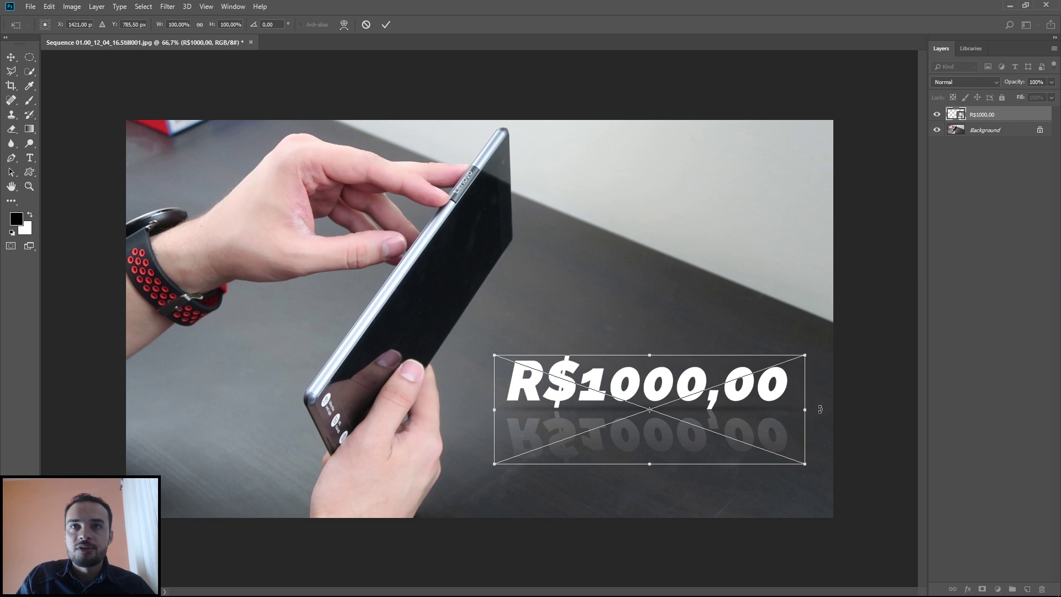
pyautogui.moveTo(805, 354)
pyautogui.mouseDown()
pyautogui.moveTo(821, 342)
pyautogui.moveTo(792, 361)
pyautogui.mouseUp()
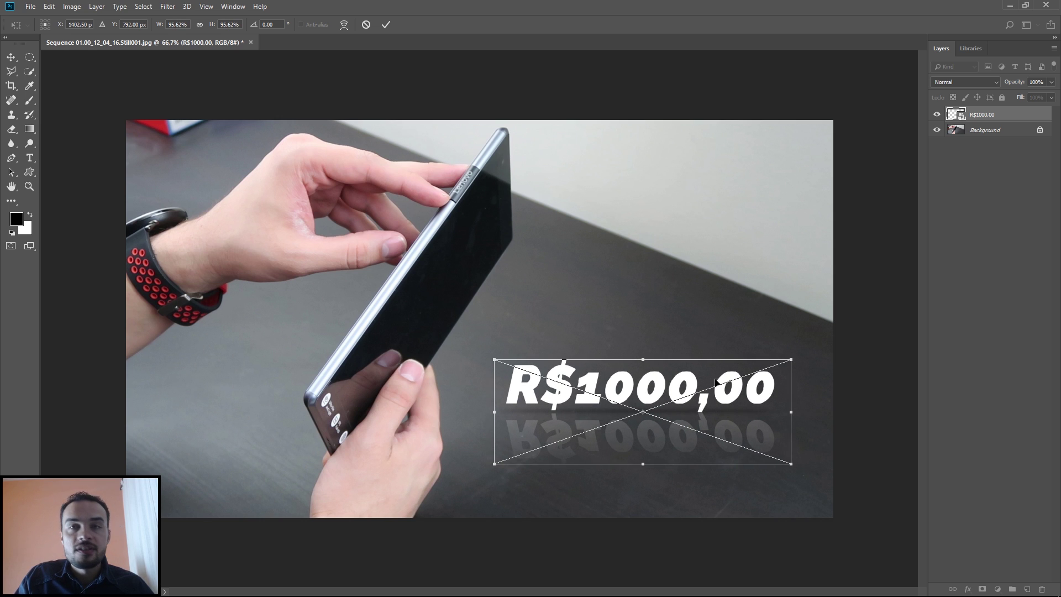
# Distort the smart object's corners so the price recedes towards its left end in the table's perspective
pyautogui.moveTo(487, 358); pyautogui.dragTo(553, 303)
pyautogui.moveTo(494, 464); pyautogui.dragTo(557, 372)
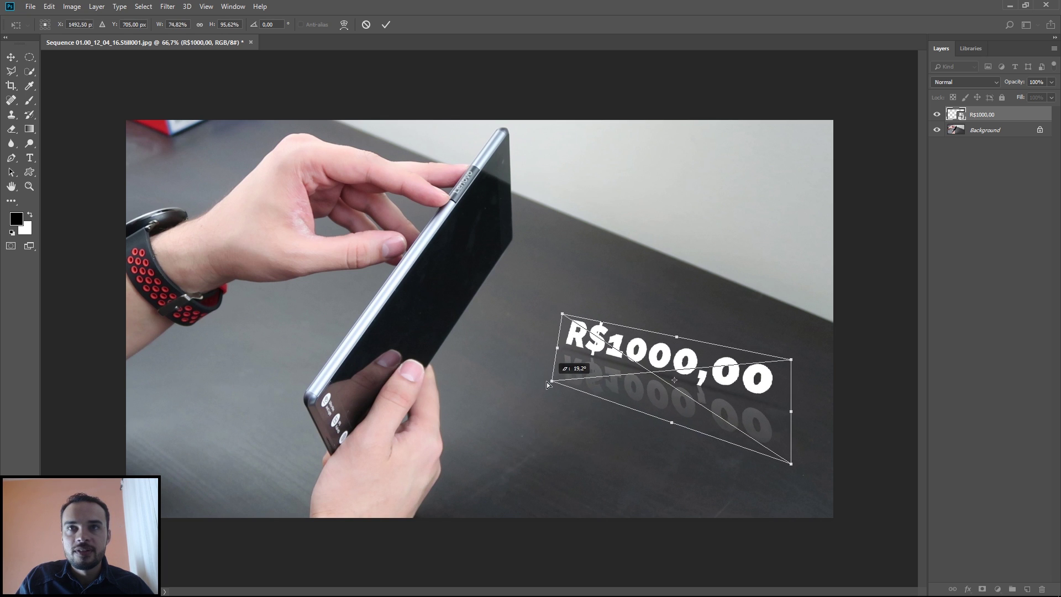
pyautogui.moveTo(791, 463); pyautogui.dragTo(766, 486)
pyautogui.moveTo(562, 314); pyautogui.dragTo(570, 290)
pyautogui.moveTo(557, 372); pyautogui.dragTo(570, 365)
pyautogui.moveTo(766, 491); pyautogui.dragTo(768, 448)
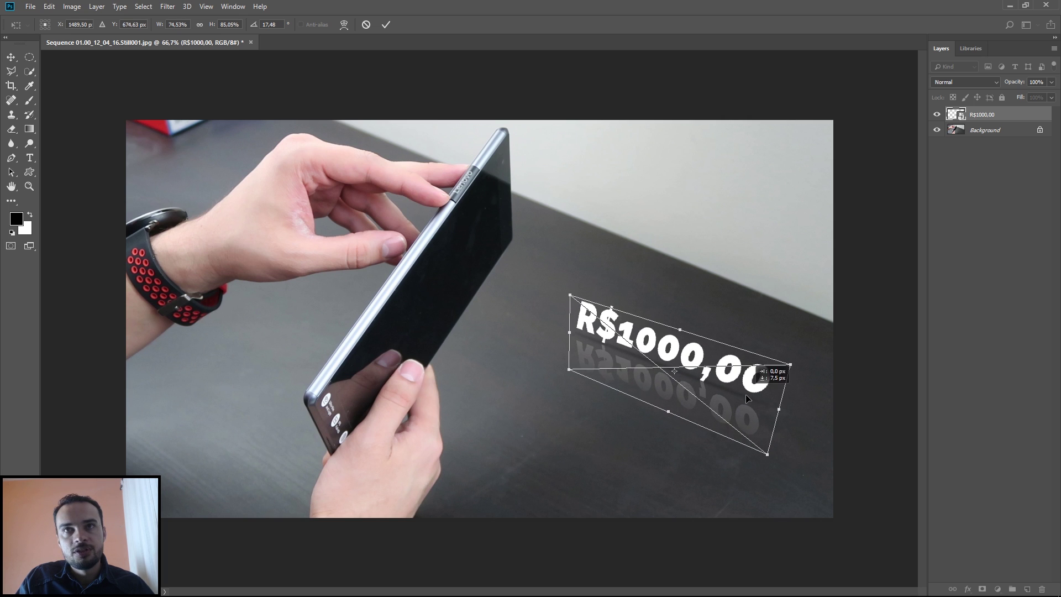
# Move the distorted price down and slightly left on the table and refine its corners to follow the perspective
pyautogui.moveTo(774, 372); pyautogui.dragTo(755, 417)
pyautogui.moveTo(551, 335); pyautogui.dragTo(556, 318)
pyautogui.moveTo(550, 410); pyautogui.dragTo(555, 388)
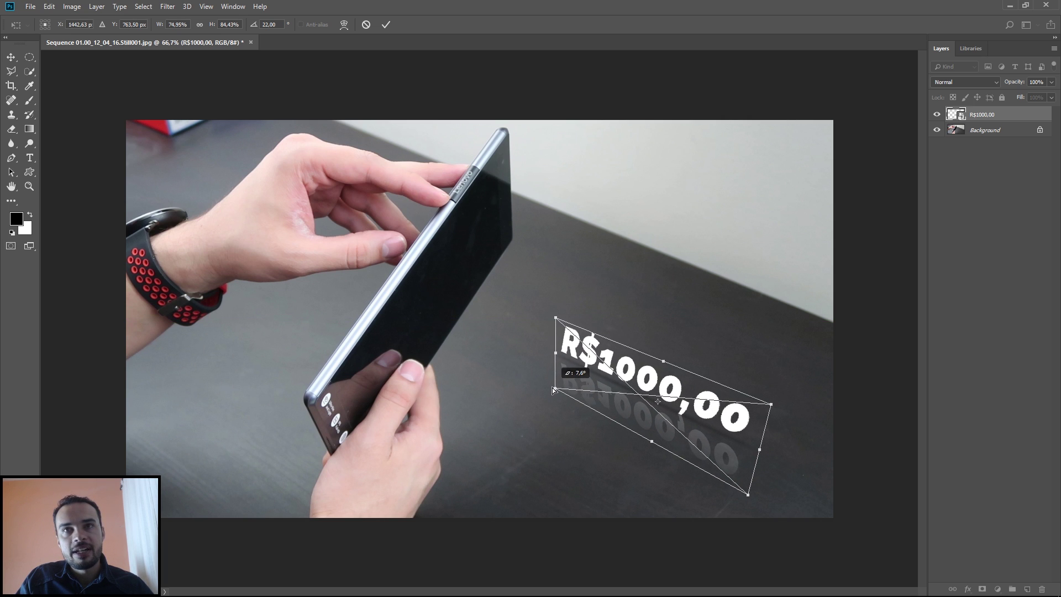
pyautogui.moveTo(749, 494); pyautogui.dragTo(759, 488)
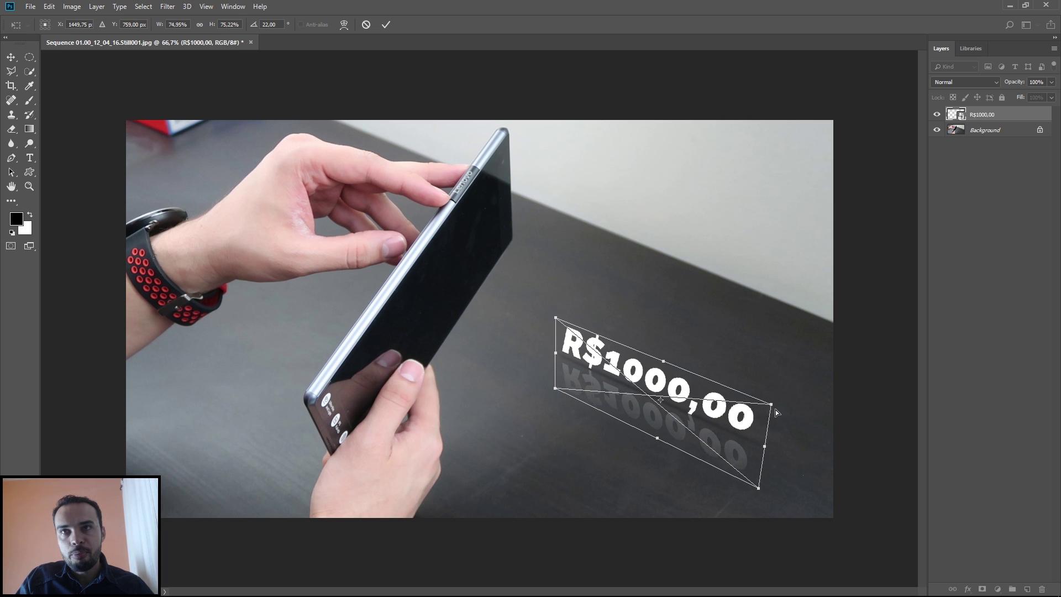
pyautogui.moveTo(772, 404); pyautogui.dragTo(781, 391)
pyautogui.moveTo(759, 489); pyautogui.dragTo(758, 496)
pyautogui.moveTo(780, 388); pyautogui.dragTo(775, 399)
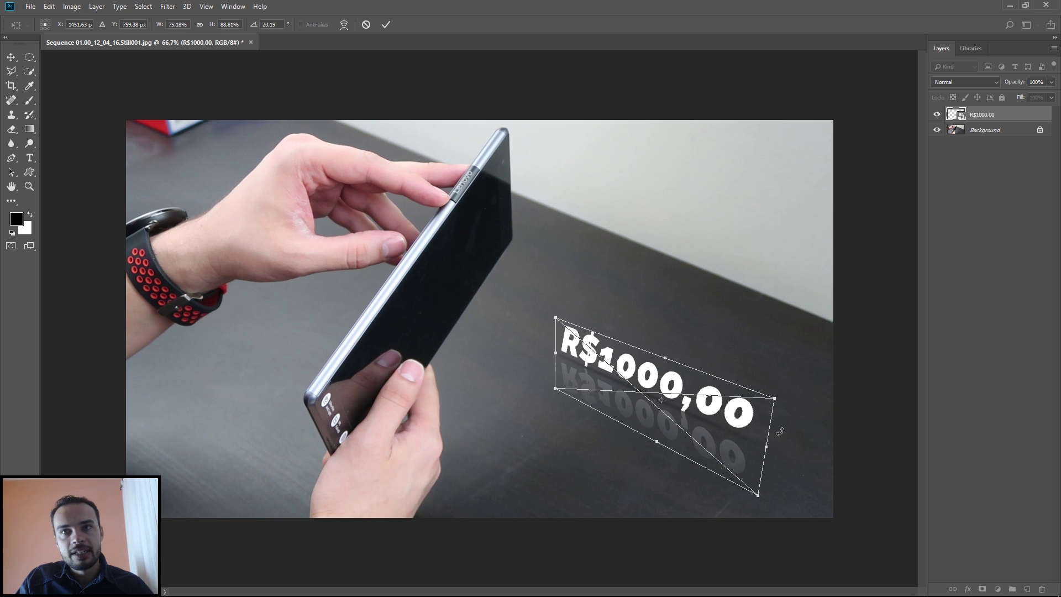
# Resize the distorted price to about 92% width and 112% height, commit the transform and shift it slightly right
pyautogui.moveTo(765, 448); pyautogui.dragTo(742, 443)
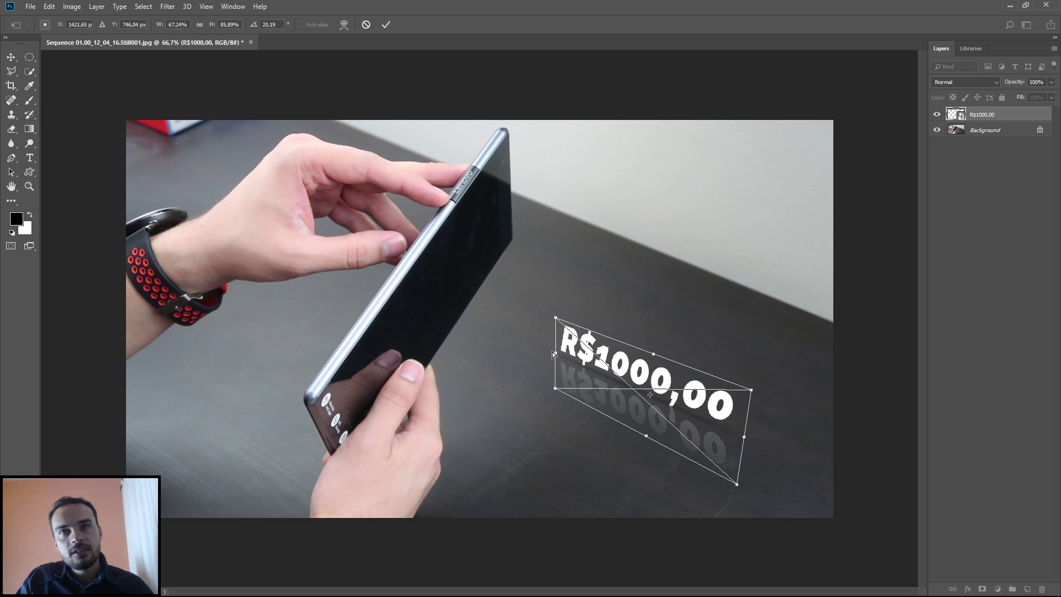
pyautogui.moveTo(558, 319); pyautogui.dragTo(530, 288)
pyautogui.moveTo(759, 364); pyautogui.dragTo(774, 368)
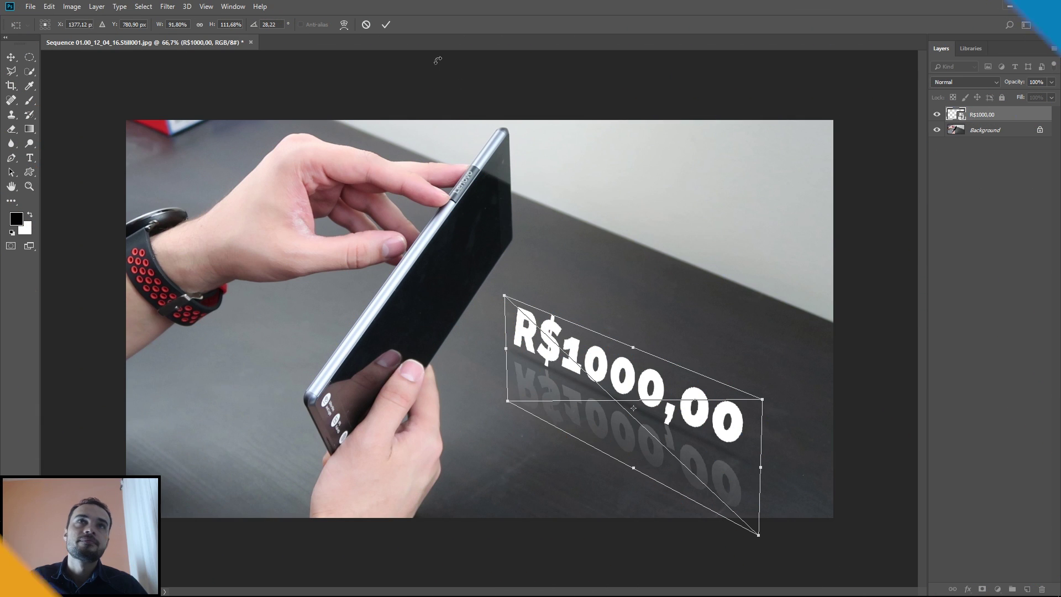
pyautogui.press('Return')
pyautogui.moveTo(686, 404); pyautogui.dragTo(706, 409)
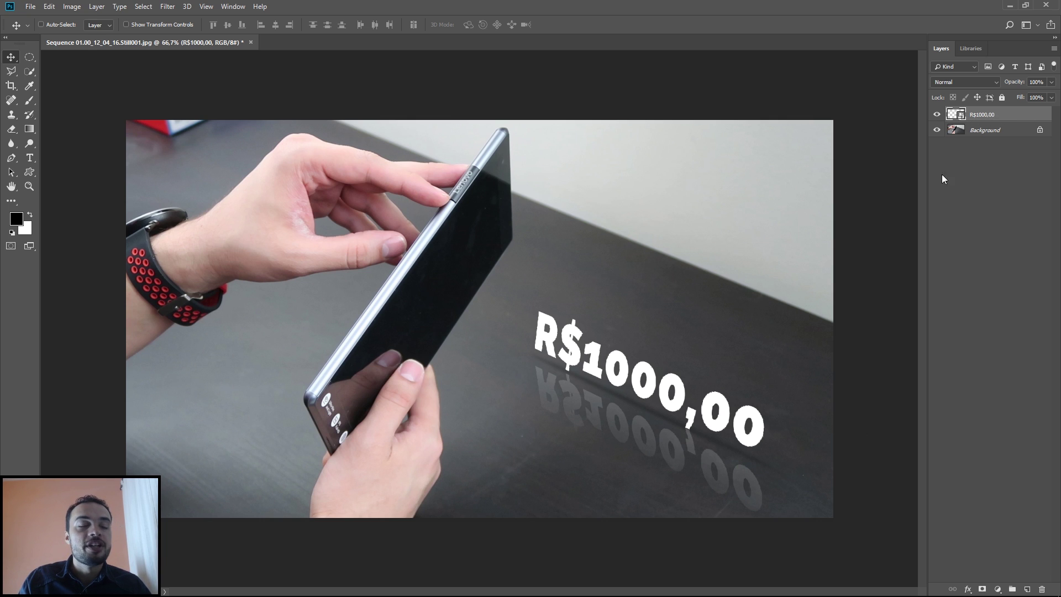
pyautogui.hotkey('ctrl', 't')
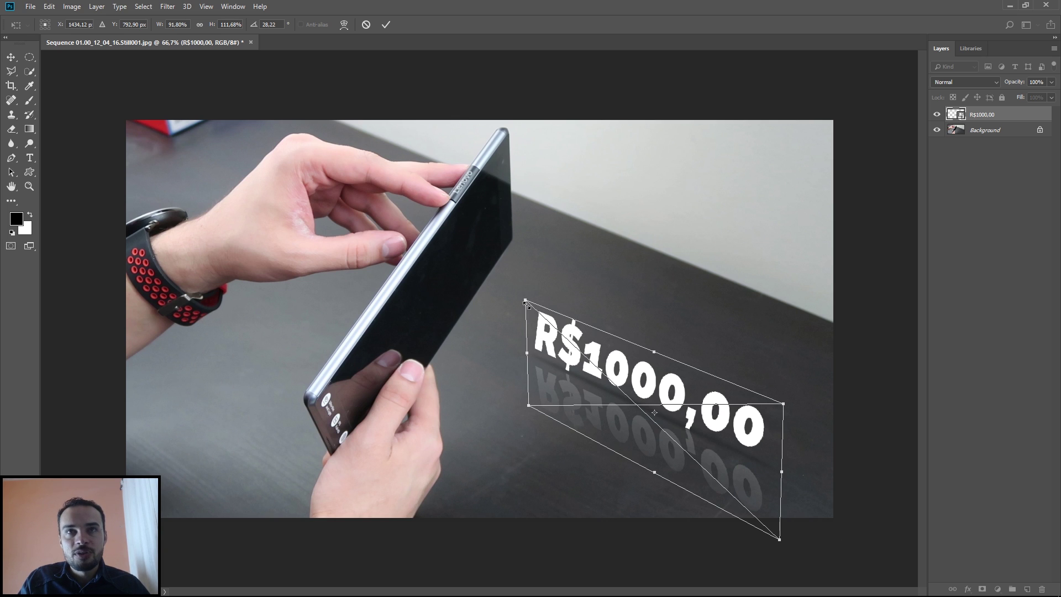
pyautogui.click(386, 25)
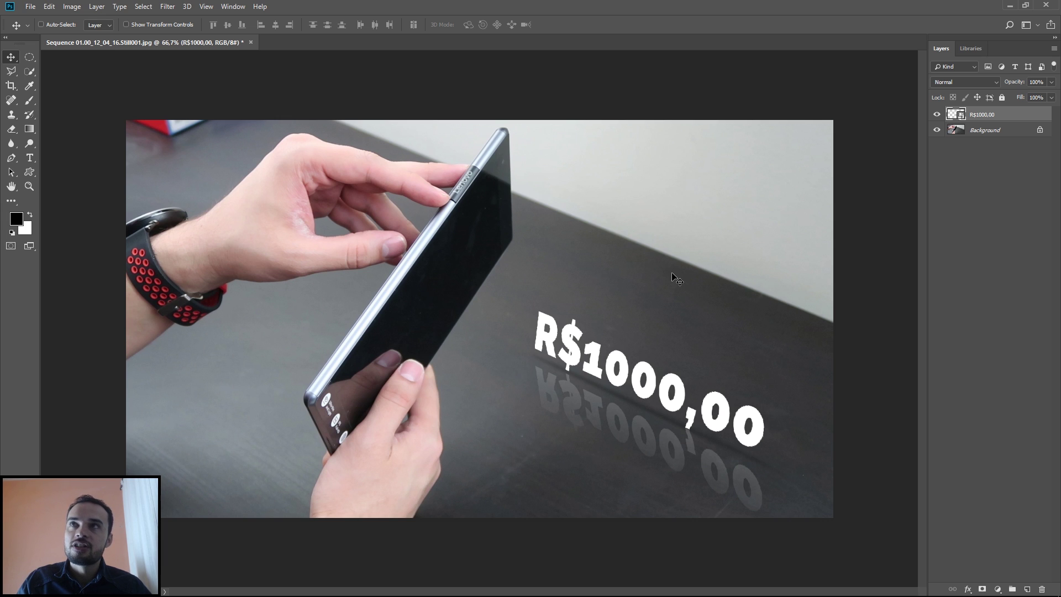
# Add the R$1000,00 smart object to the shared library as a graphic, excluding the foreground color
pyautogui.moveTo(973, 53); pyautogui.dragTo(918, 104)
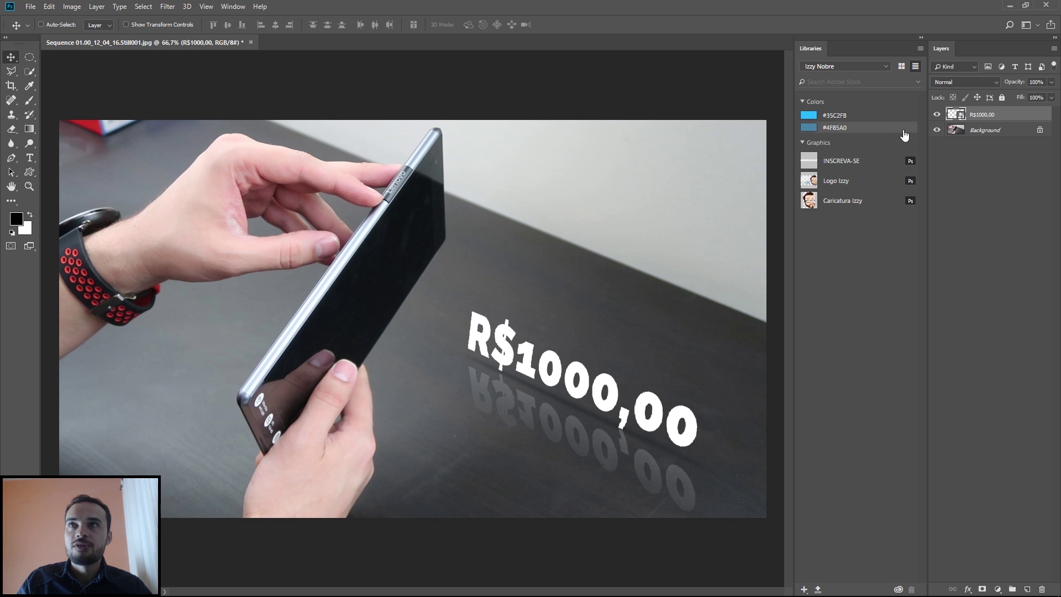
pyautogui.click(805, 589)
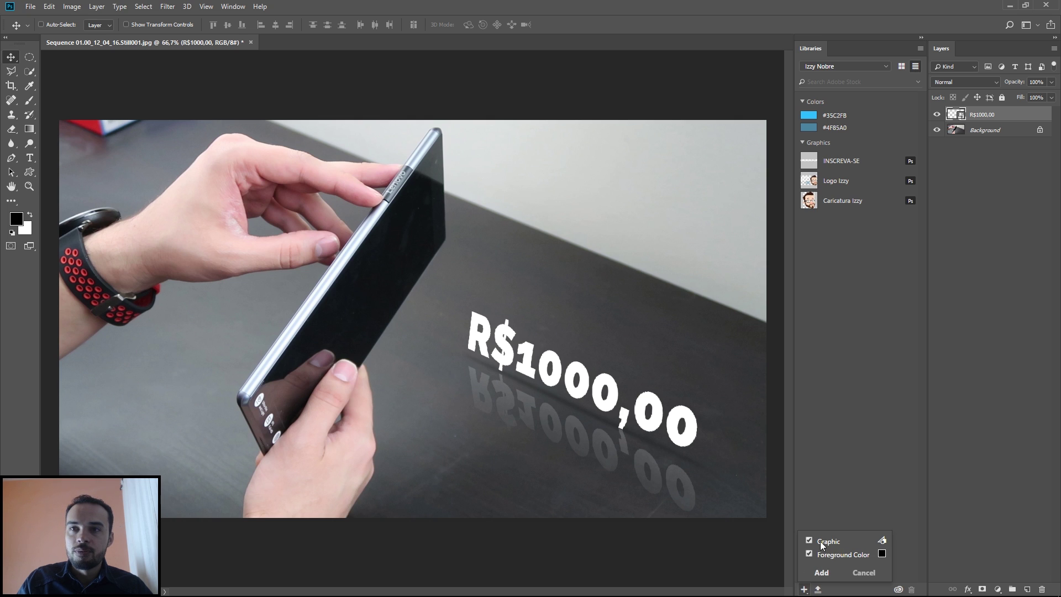
pyautogui.click(808, 553)
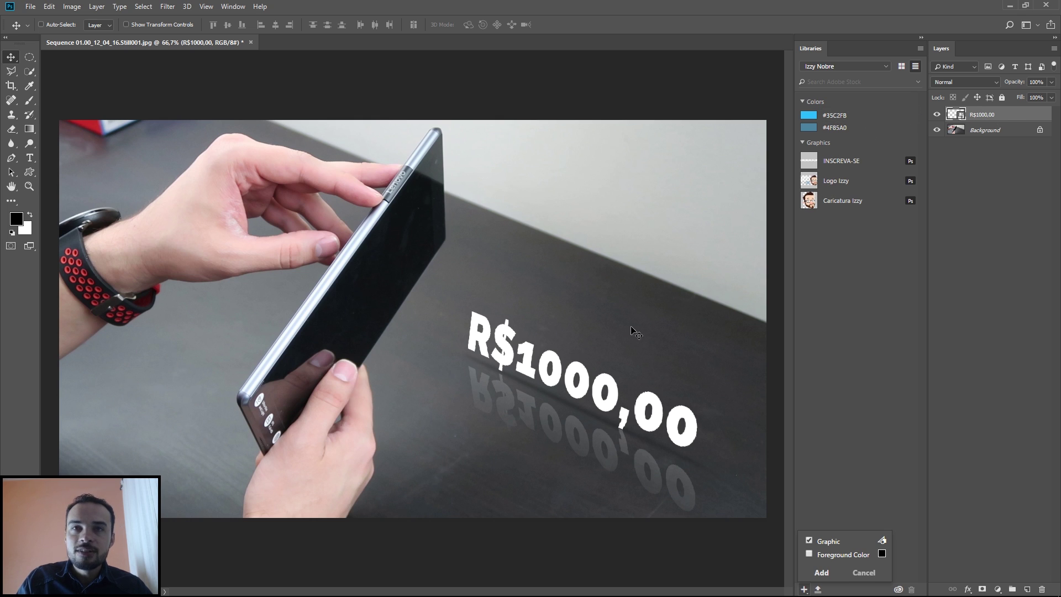
pyautogui.click(821, 572)
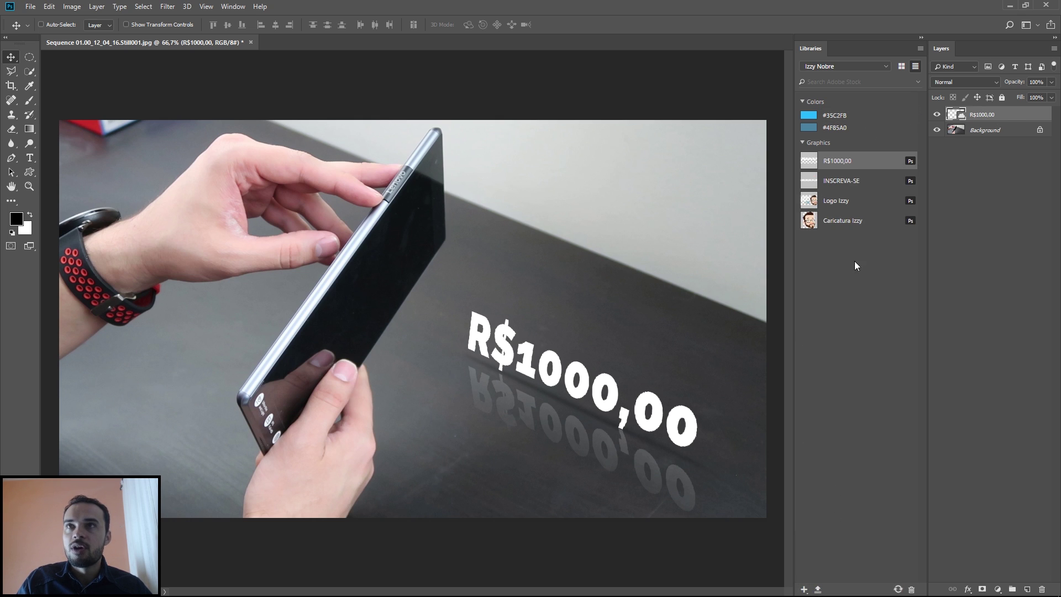
# Rename the library's R$1000,00 graphic as Preço
pyautogui.rightClick(836, 161)
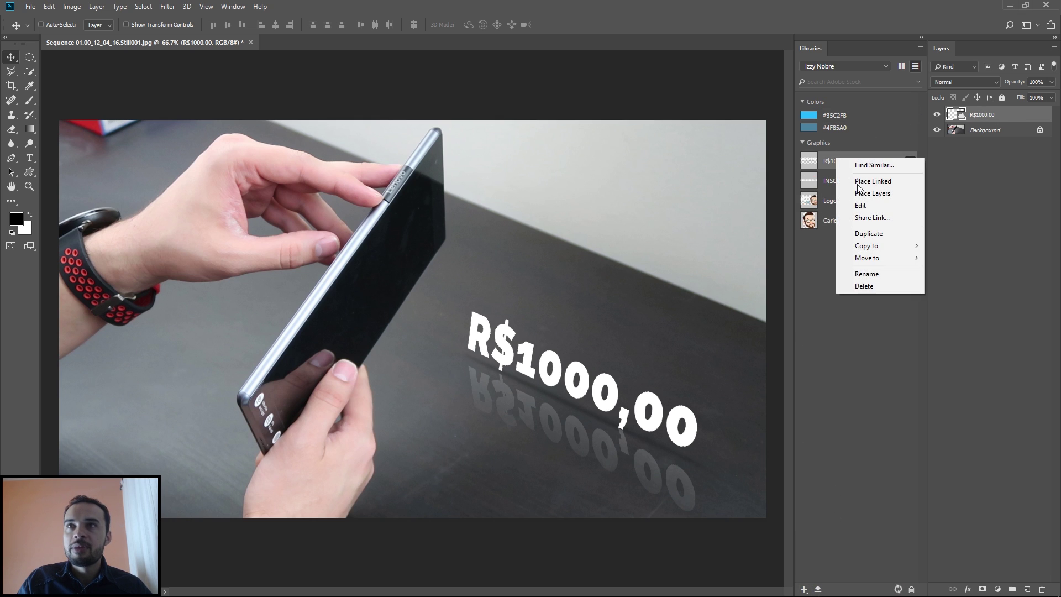
pyautogui.click(882, 276)
pyautogui.write('Preço')
pyautogui.press('Return')
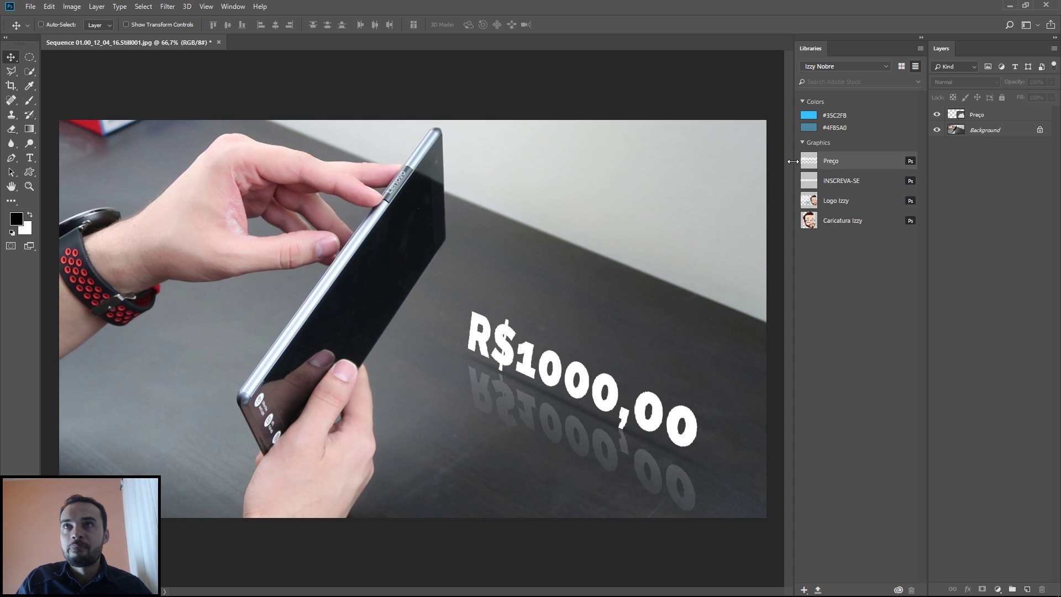
# Place a linked copy of the Preço library graphic on the still and distort its left corners so the price recedes leftward
pyautogui.moveTo(812, 167); pyautogui.dragTo(670, 332)
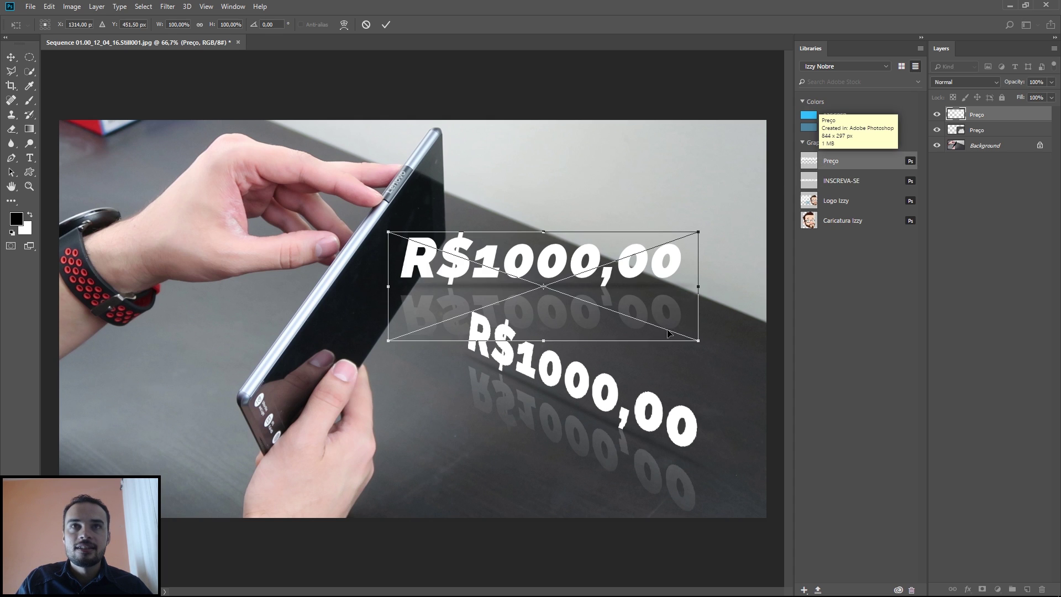
pyautogui.moveTo(419, 326); pyautogui.dragTo(497, 268)
pyautogui.moveTo(418, 434); pyautogui.dragTo(485, 318)
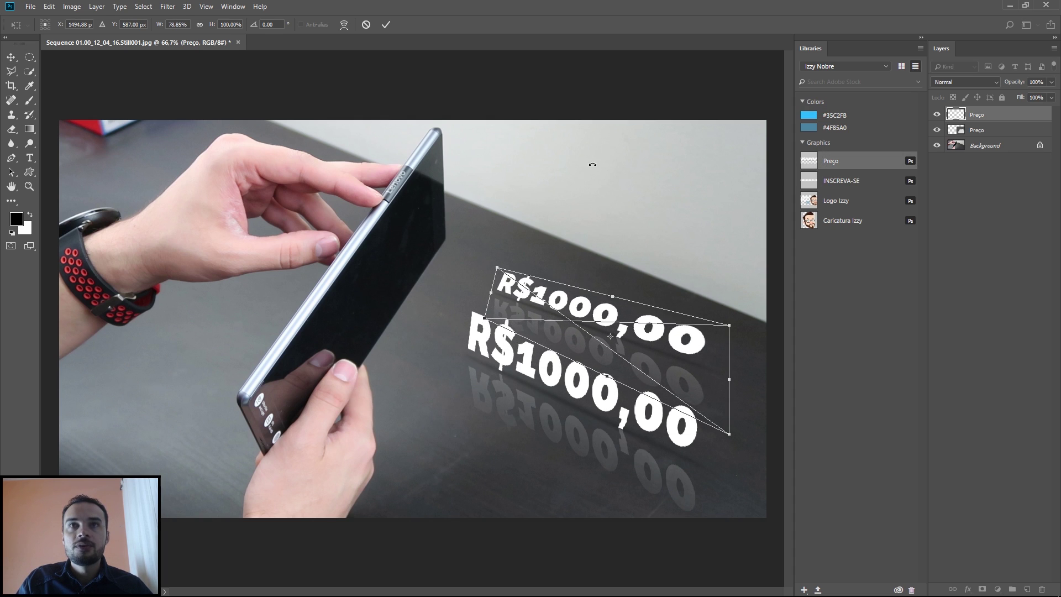
pyautogui.click(386, 25)
# Delete the older price layer beneath the new copy and regroup the library display with the layer list
pyautogui.click(950, 131)
pyautogui.moveTo(1021, 134); pyautogui.dragTo(1042, 589)
pyautogui.moveTo(811, 48); pyautogui.dragTo(983, 51)
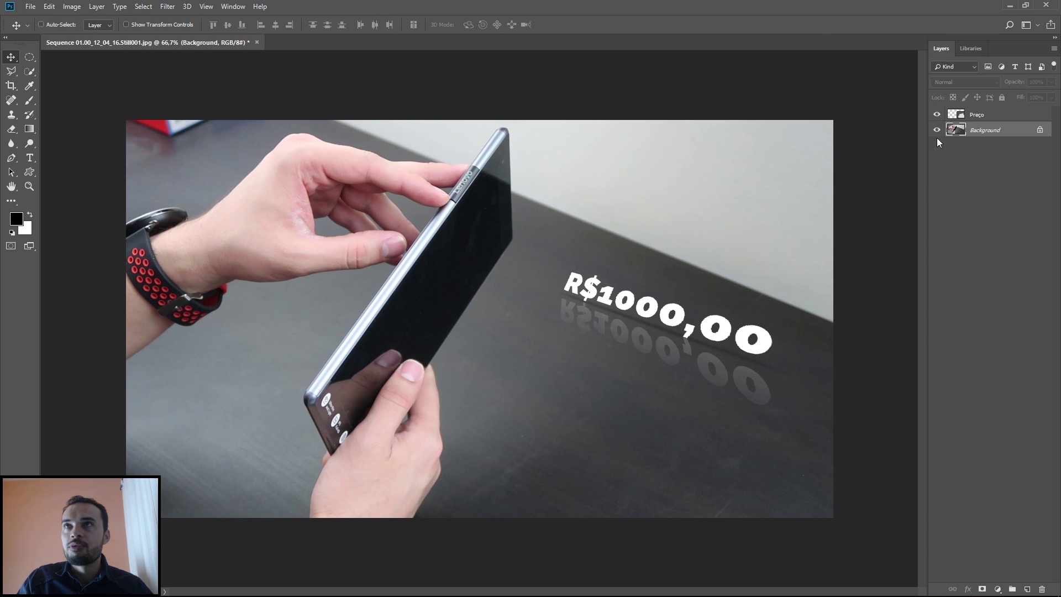
# Move the new price lower on the table and distort its corners to follow the table's perspective, committing the transform
pyautogui.click(999, 118)
pyautogui.moveTo(663, 320); pyautogui.dragTo(651, 388)
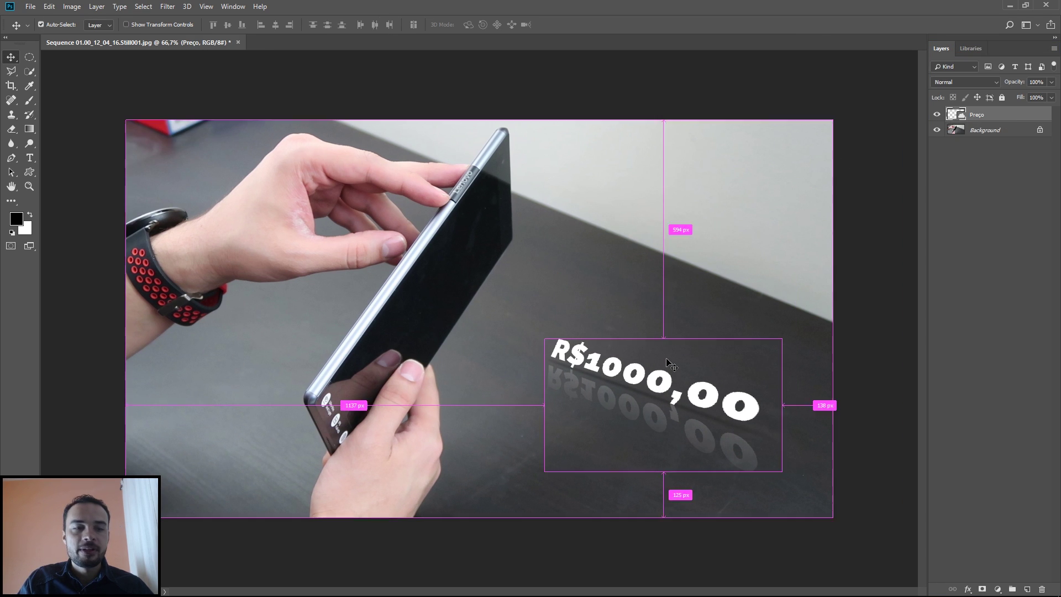
pyautogui.hotkey('ctrl', 't')
pyautogui.moveTo(787, 437); pyautogui.dragTo(768, 431)
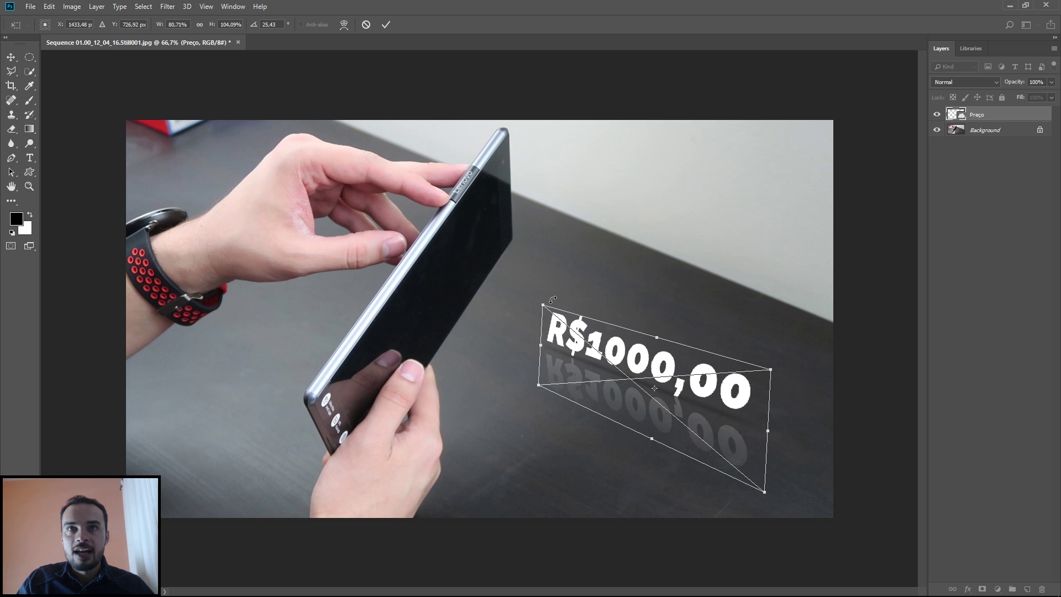
pyautogui.moveTo(543, 305); pyautogui.dragTo(547, 295)
pyautogui.moveTo(770, 370); pyautogui.dragTo(776, 387)
pyautogui.moveTo(765, 492); pyautogui.dragTo(757, 510)
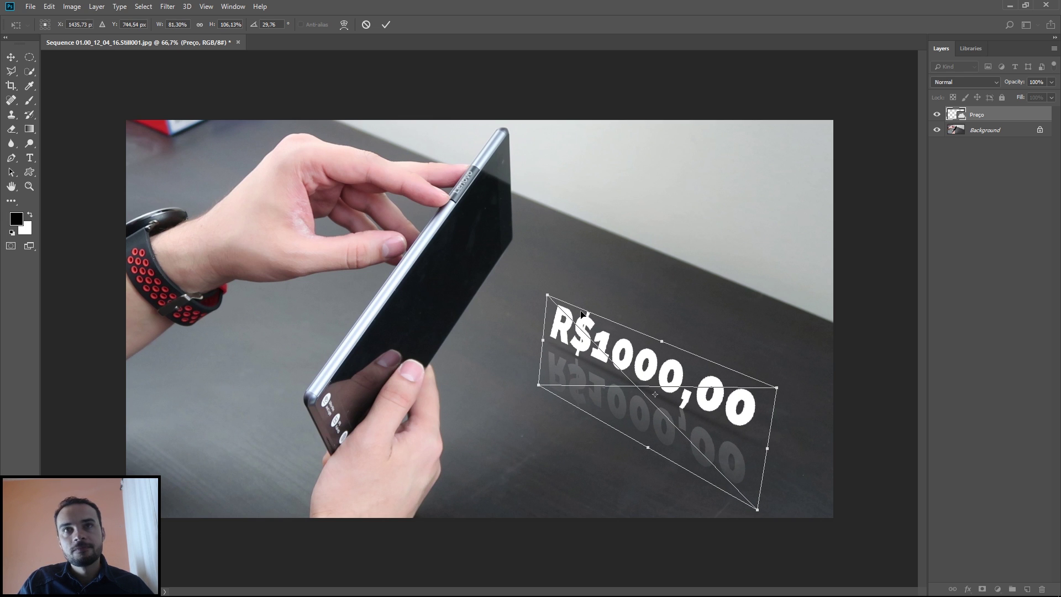
pyautogui.click(386, 24)
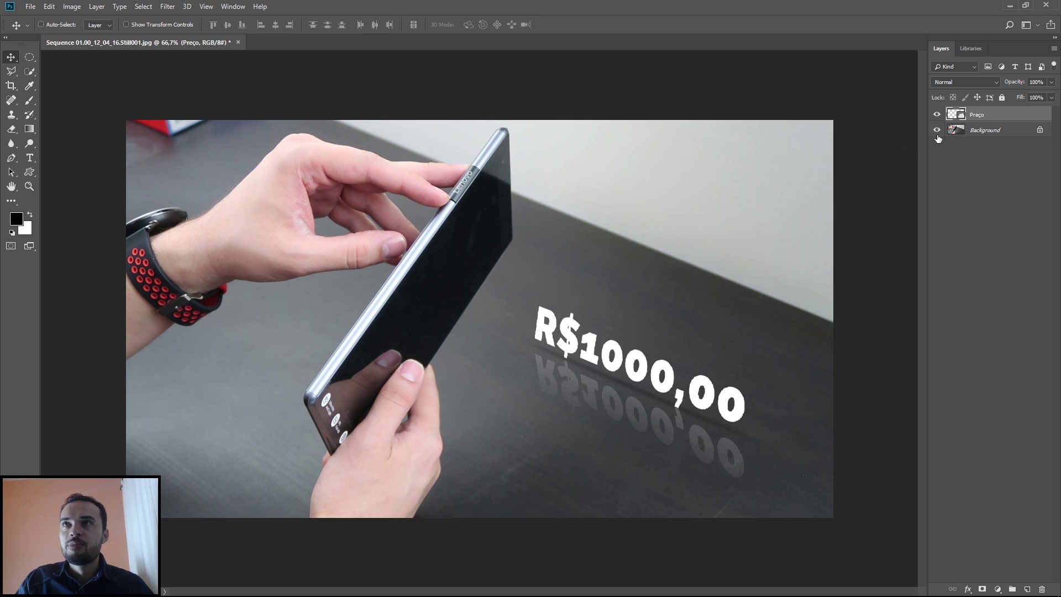
# Open the price smart object and its nested text object, and change the text to R$1200,00
pyautogui.doubleClick(963, 117)
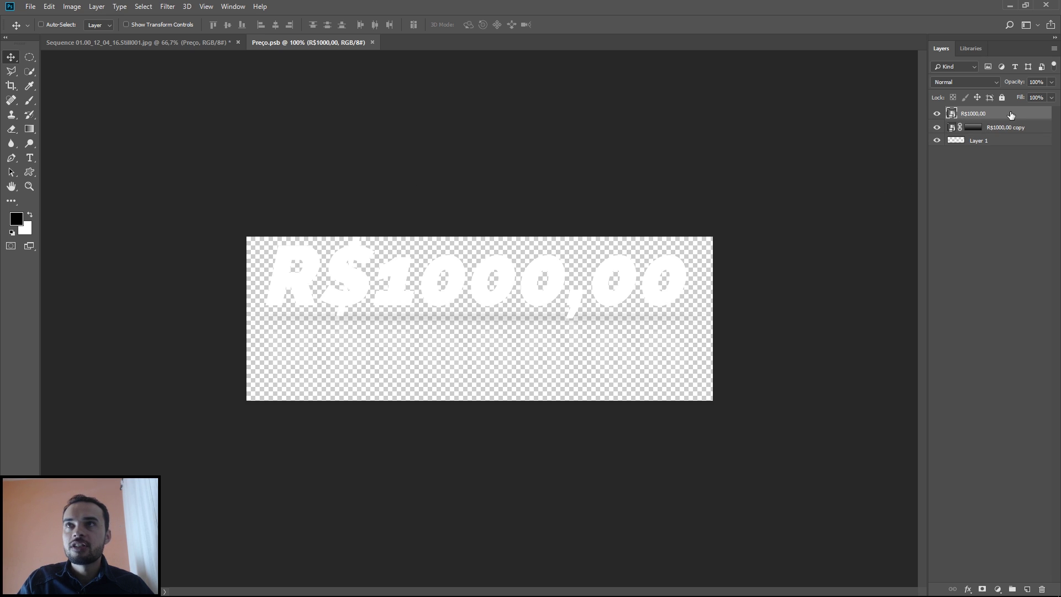
pyautogui.doubleClick(952, 115)
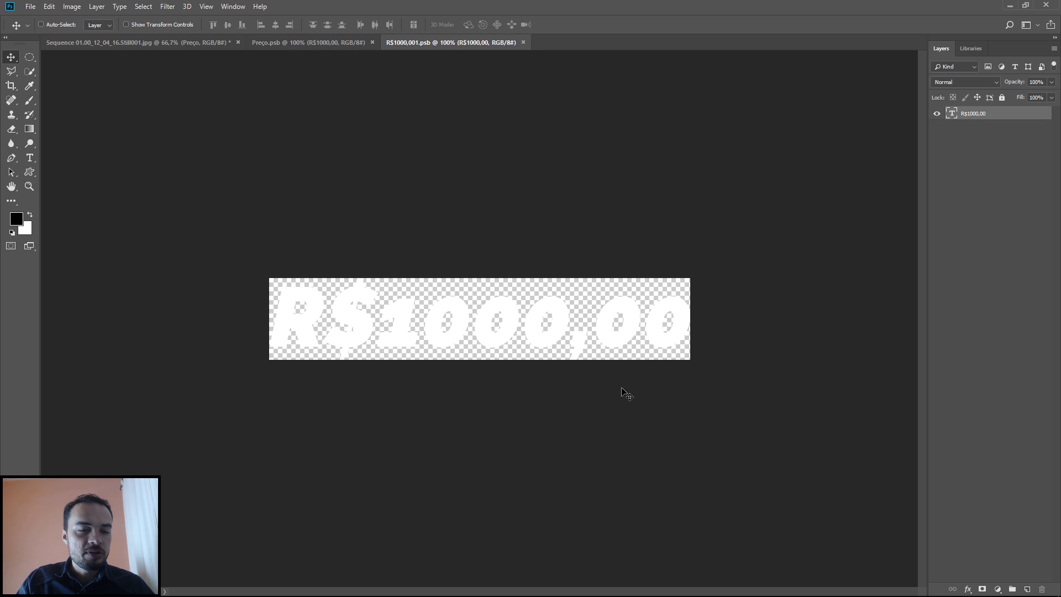
pyautogui.doubleClick(445, 322)
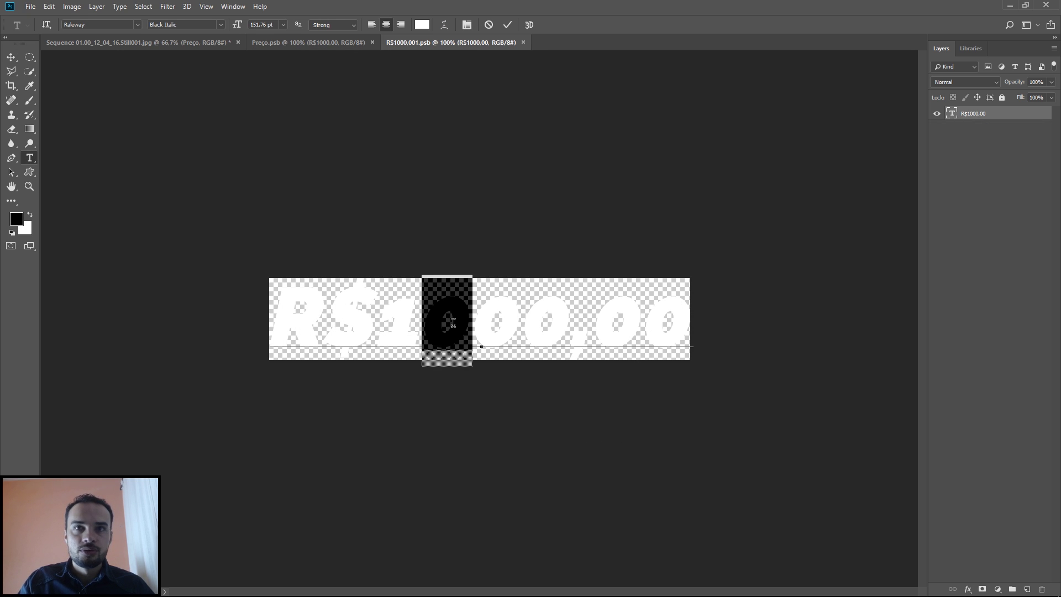
pyautogui.write('2')
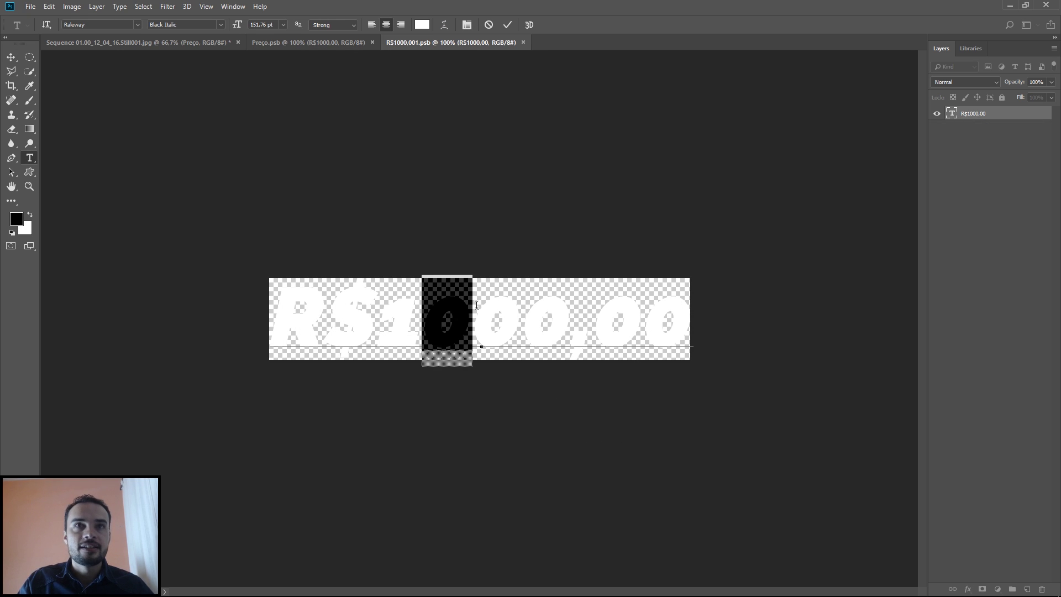
# Save and close both nested smart object documents, returning to the still with the Move tool active
pyautogui.click(532, 55)
pyautogui.click(527, 42)
pyautogui.click(478, 226)
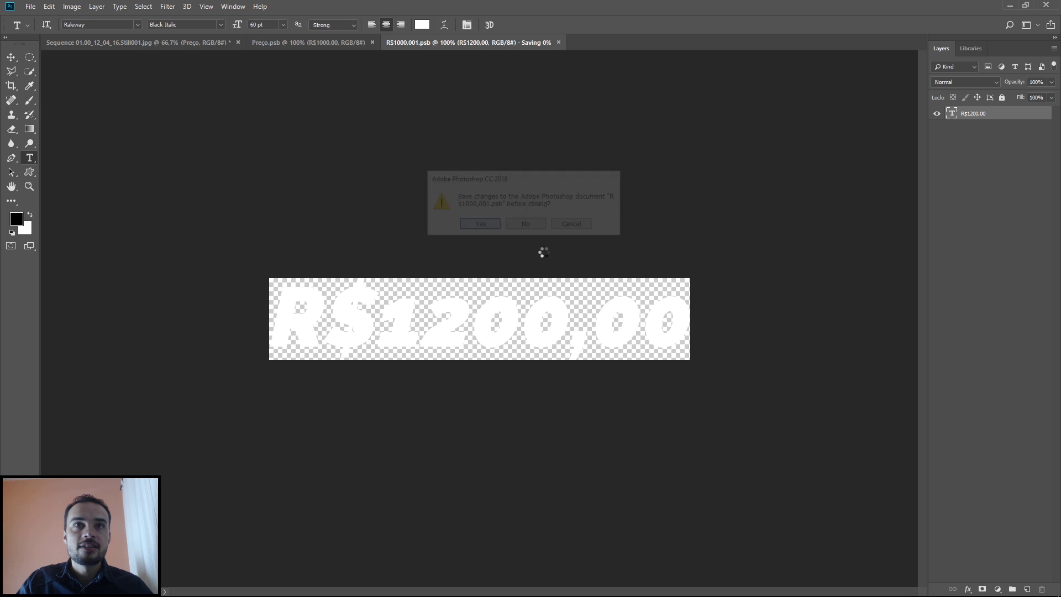
pyautogui.click(380, 43)
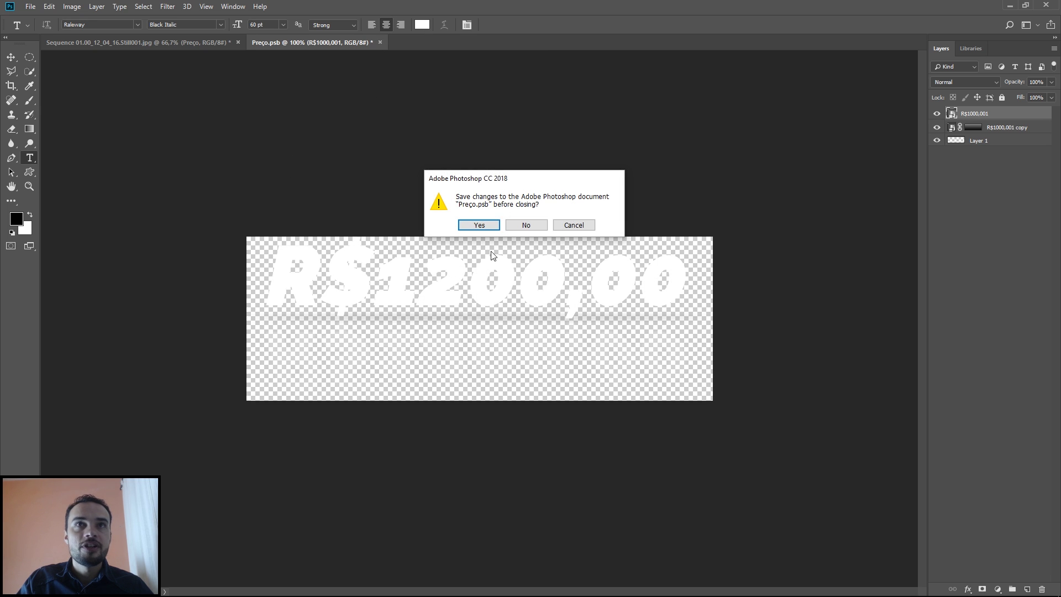
pyautogui.click(477, 226)
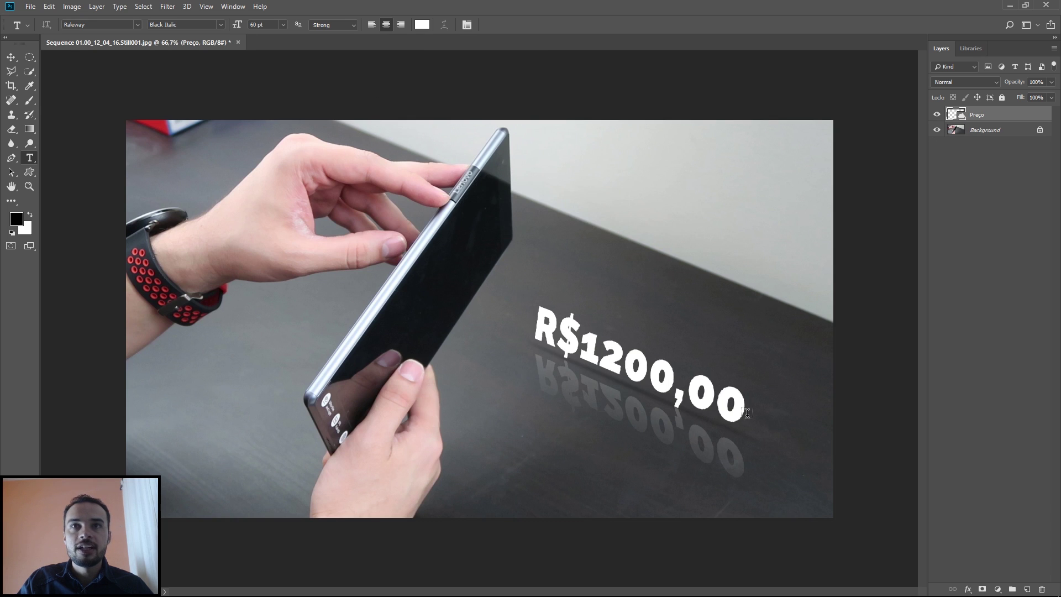
pyautogui.click(11, 57)
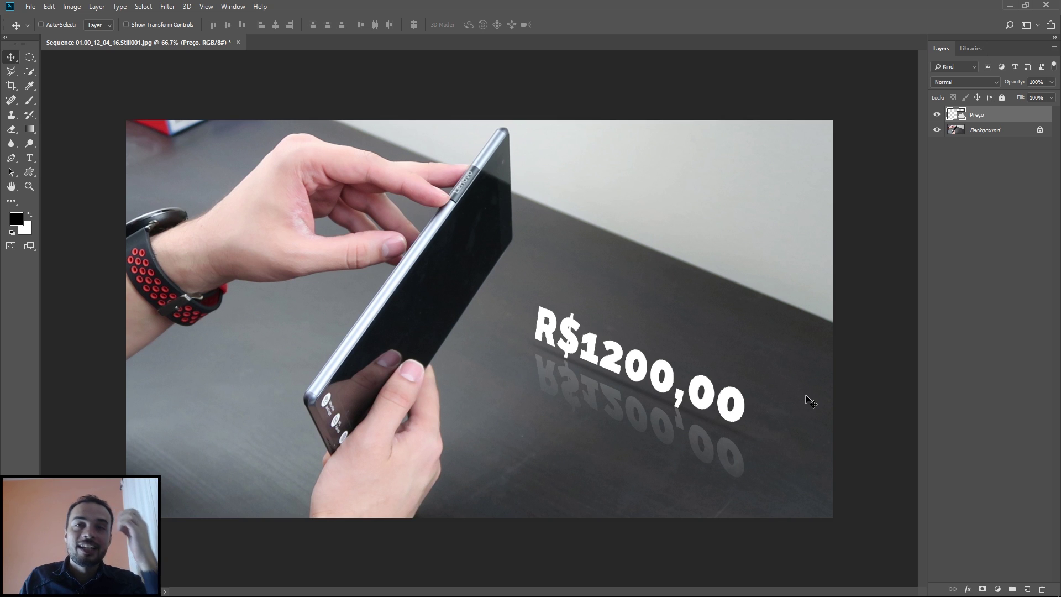
pyautogui.moveTo(970, 49); pyautogui.dragTo(928, 133)
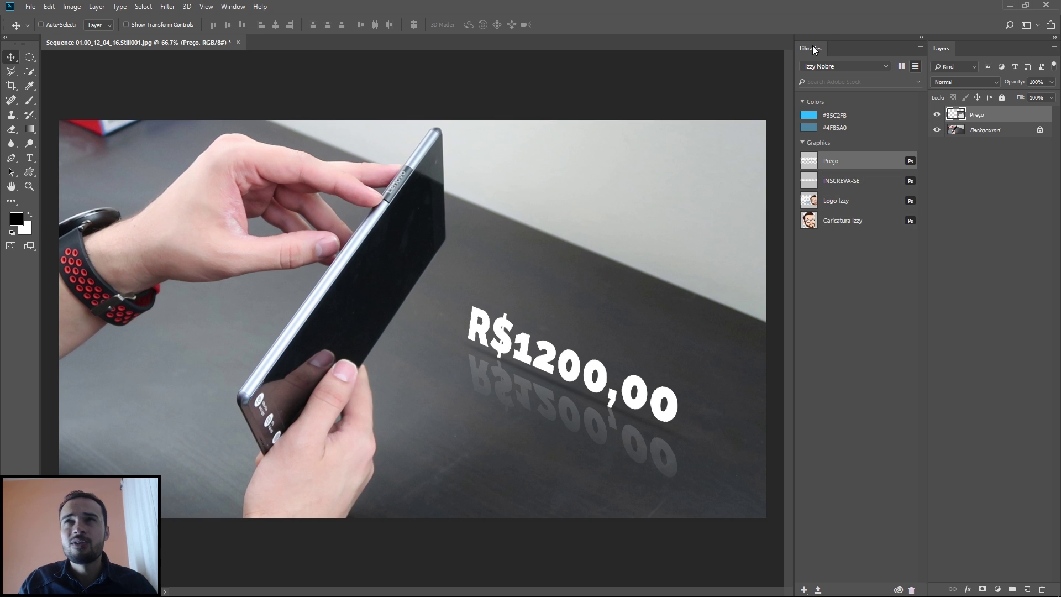
pyautogui.moveTo(810, 51); pyautogui.dragTo(977, 48)
pyautogui.click(941, 49)
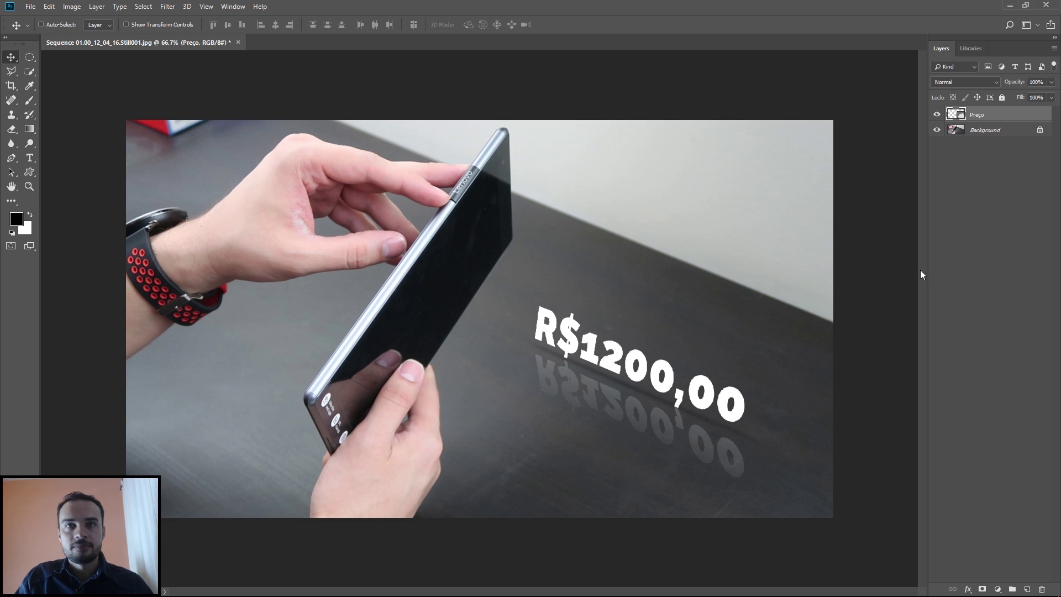
# Enlarge the price to about 96% width and 112% height, commit the transform and reposition it slightly on the table
pyautogui.hotkey('ctrl', 't')
pyautogui.moveTo(762, 390); pyautogui.dragTo(794, 371)
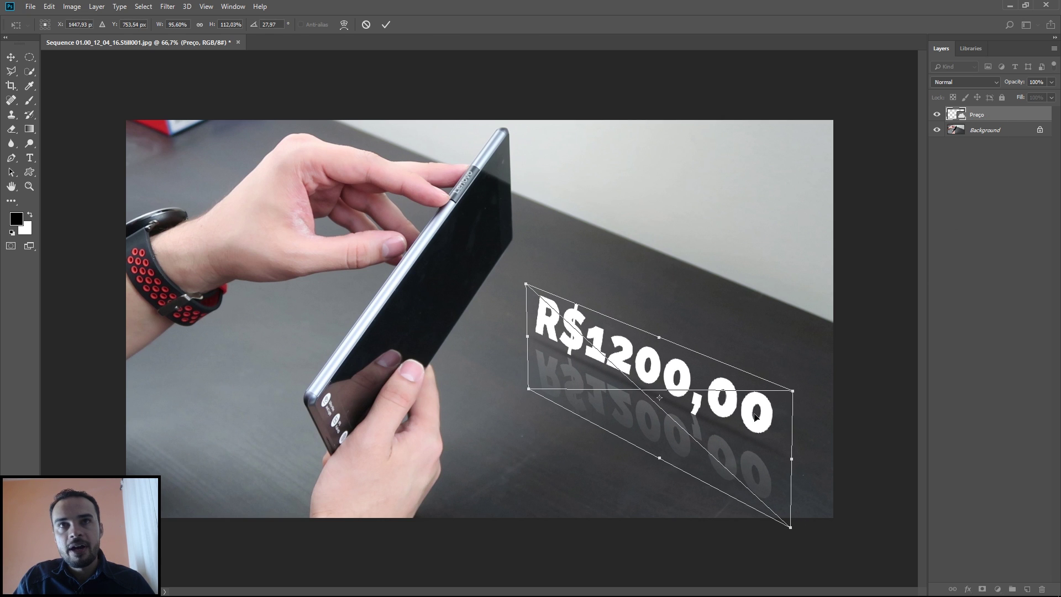
pyautogui.moveTo(755, 413); pyautogui.dragTo(743, 408)
pyautogui.press('Return')
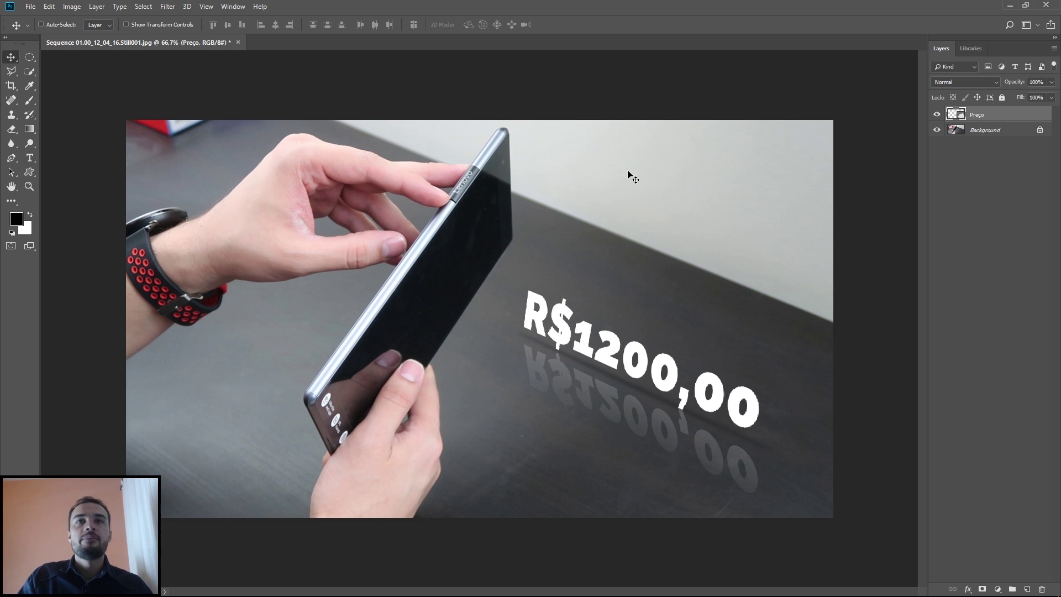
pyautogui.moveTo(657, 376); pyautogui.dragTo(663, 387)
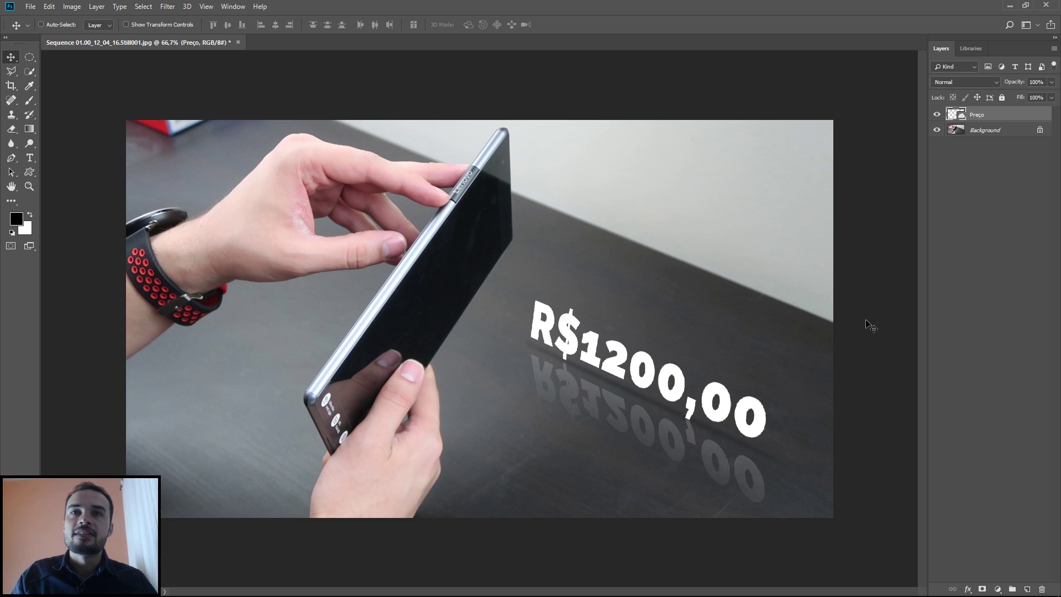
# Delete the Background layer, leaving only the price, and save the document as Preço.psd
pyautogui.click(993, 133)
pyautogui.moveTo(1027, 135); pyautogui.dragTo(1042, 588)
pyautogui.moveTo(1033, 138); pyautogui.dragTo(1041, 589)
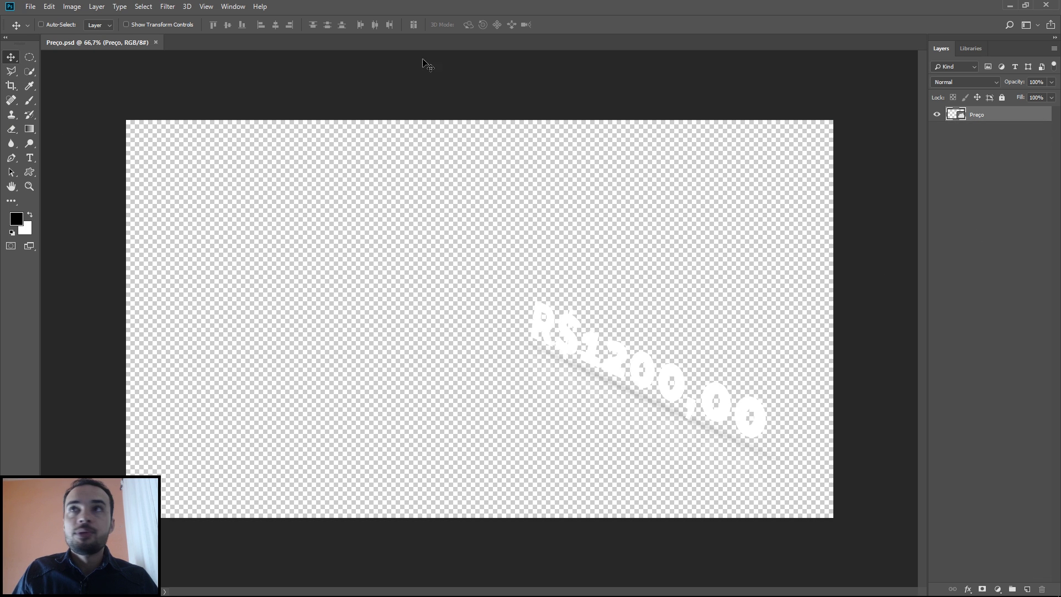
# Switch to Premiere Pro and import Preço.psd from the PSD folder with all layers merged
pyautogui.hotkey('alt', 'Tab')
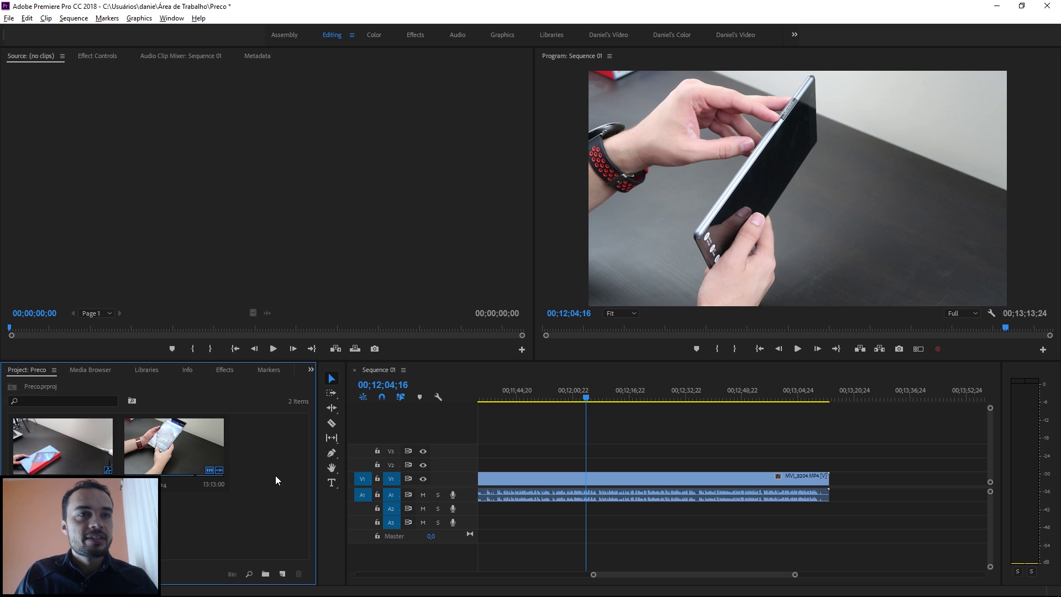
pyautogui.doubleClick(275, 475)
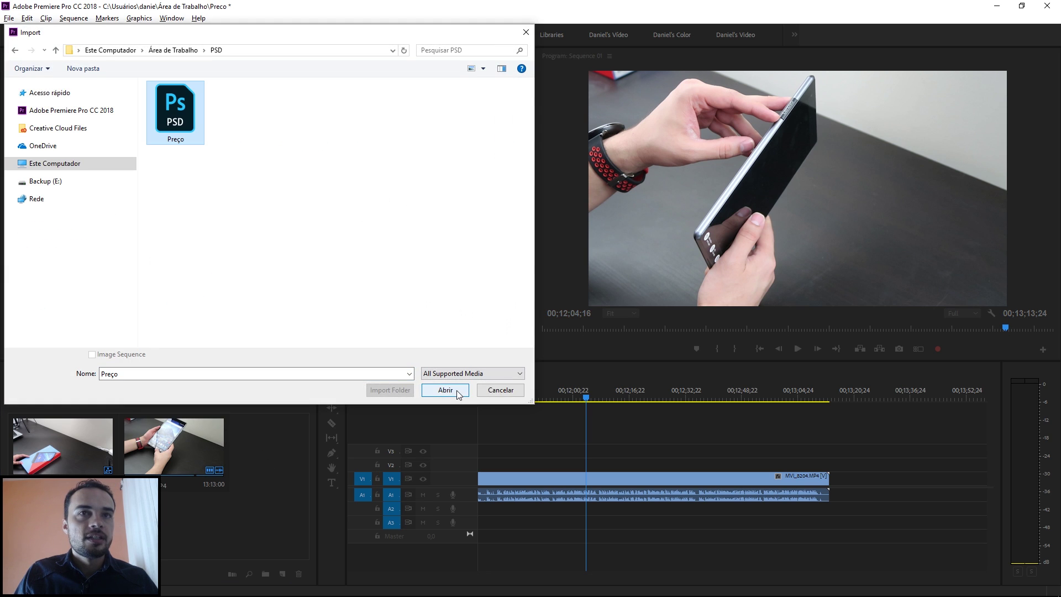
pyautogui.click(458, 395)
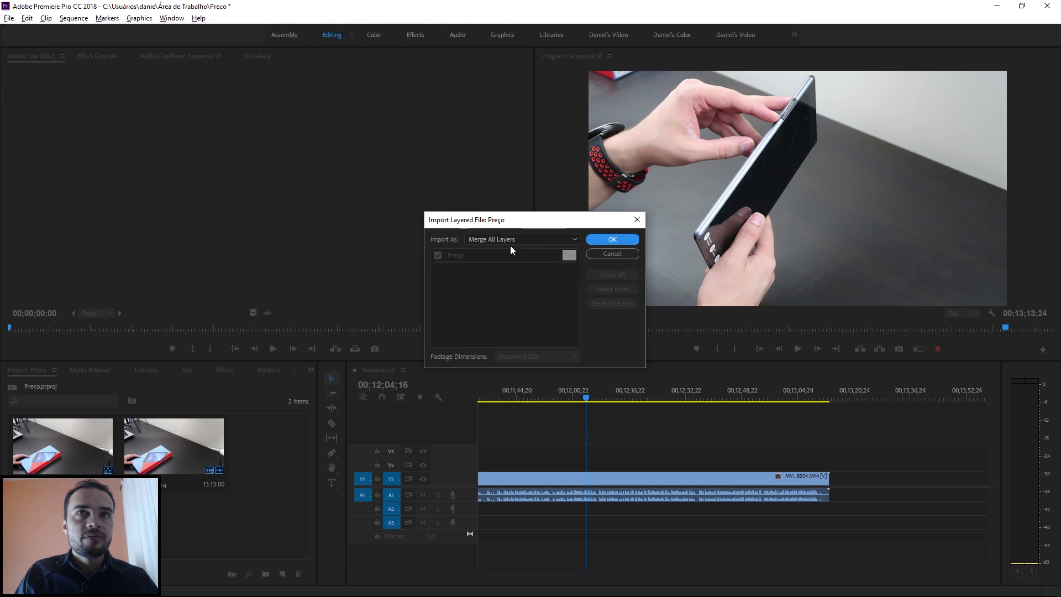
pyautogui.click(626, 241)
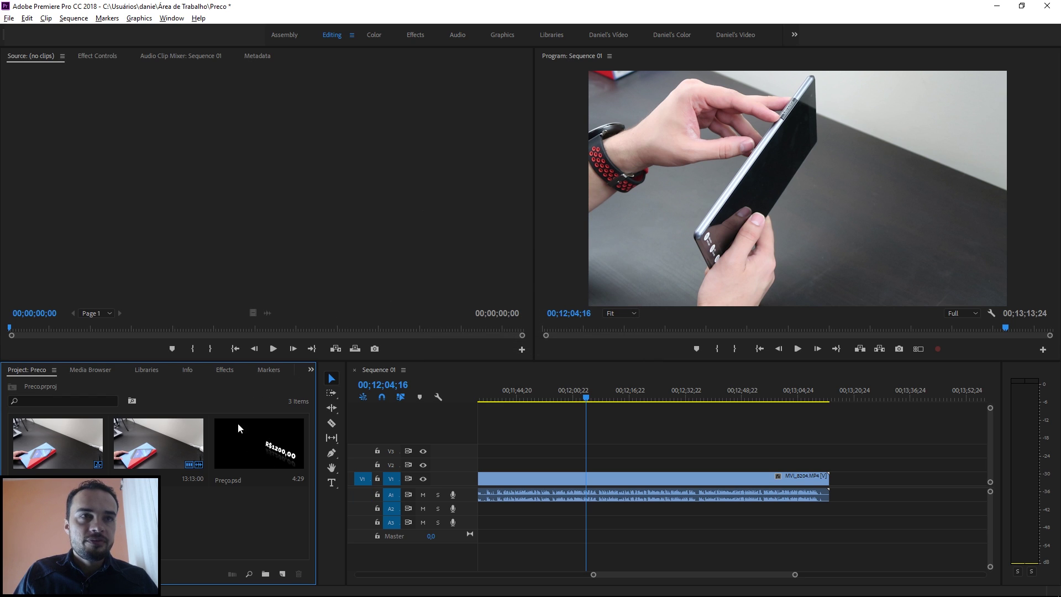
# Place Preço.psd on track V2 above the tablet footage and set the playhead at its start, 00;12;03;22
pyautogui.moveTo(275, 447); pyautogui.dragTo(610, 469)
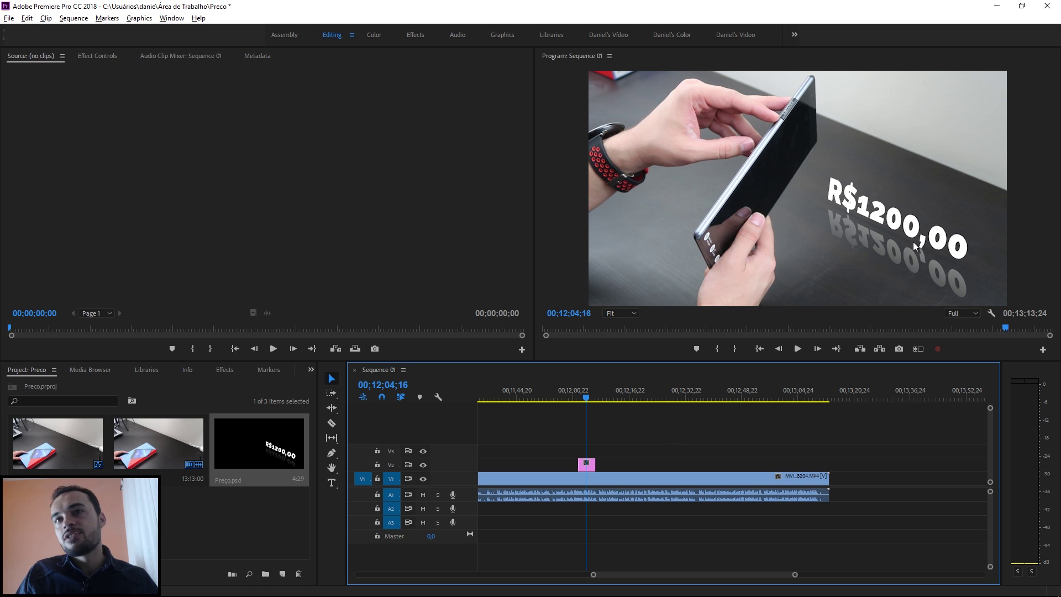
pyautogui.press('=')
pyautogui.moveTo(586, 464); pyautogui.dragTo(624, 468)
pyautogui.press('=')
pyautogui.moveTo(566, 397)
pyautogui.mouseDown()
pyautogui.moveTo(677, 407)
pyautogui.moveTo(559, 411)
pyautogui.moveTo(569, 413)
pyautogui.mouseUp()
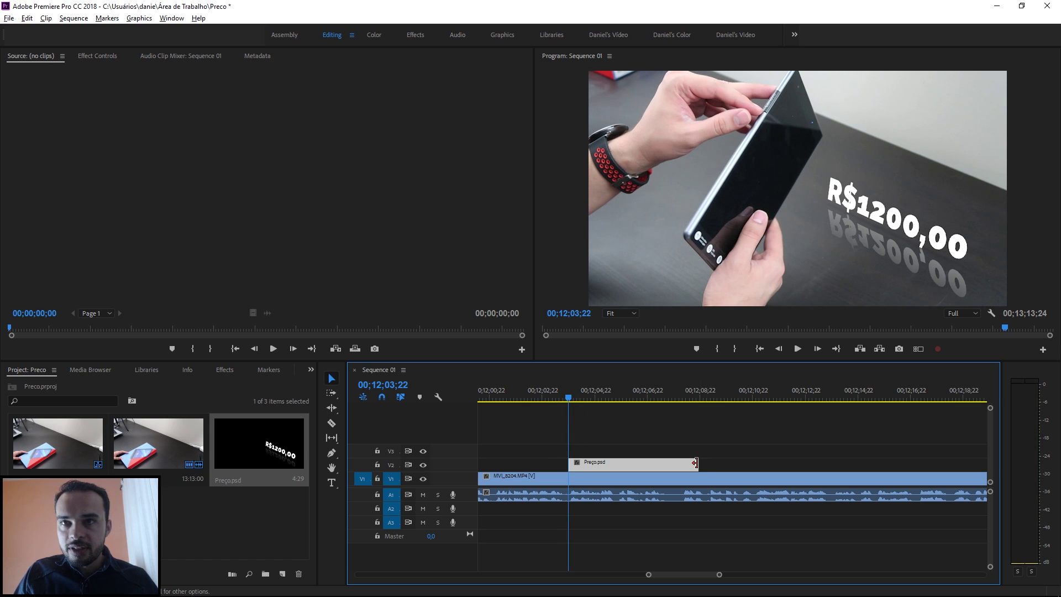
# Shorten the end of the Preço.psd clip on V2 slightly and move the playhead to 00;12;04;18 within it
pyautogui.moveTo(697, 464); pyautogui.dragTo(680, 464)
pyautogui.click(586, 391)
pyautogui.moveTo(587, 393); pyautogui.dragTo(591, 394)
pyautogui.click(657, 441)
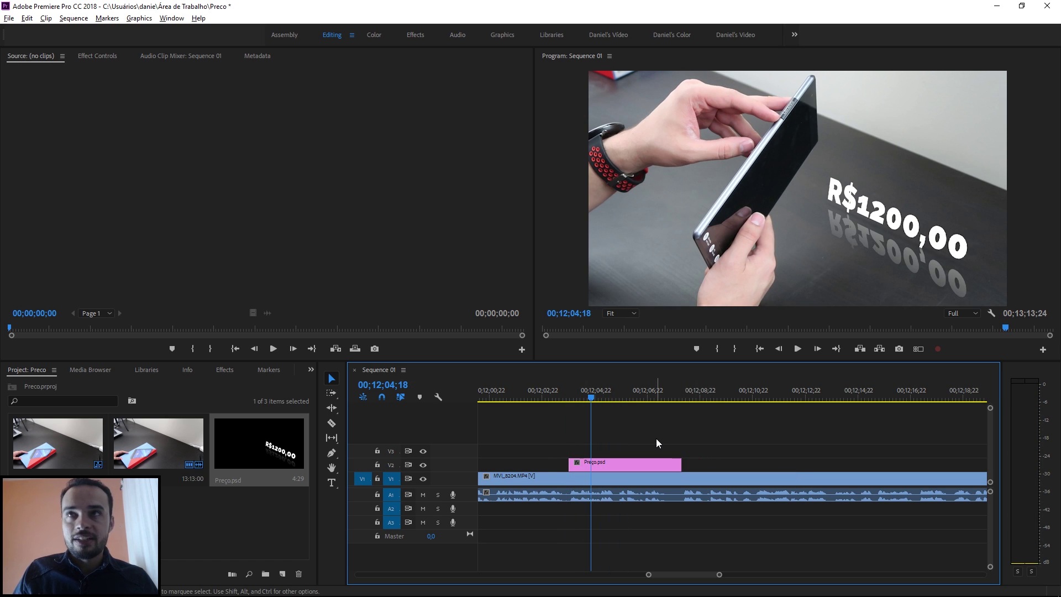
# Replace the Preço.psd clip on V2 with a linked After Effects composition
pyautogui.click(625, 464)
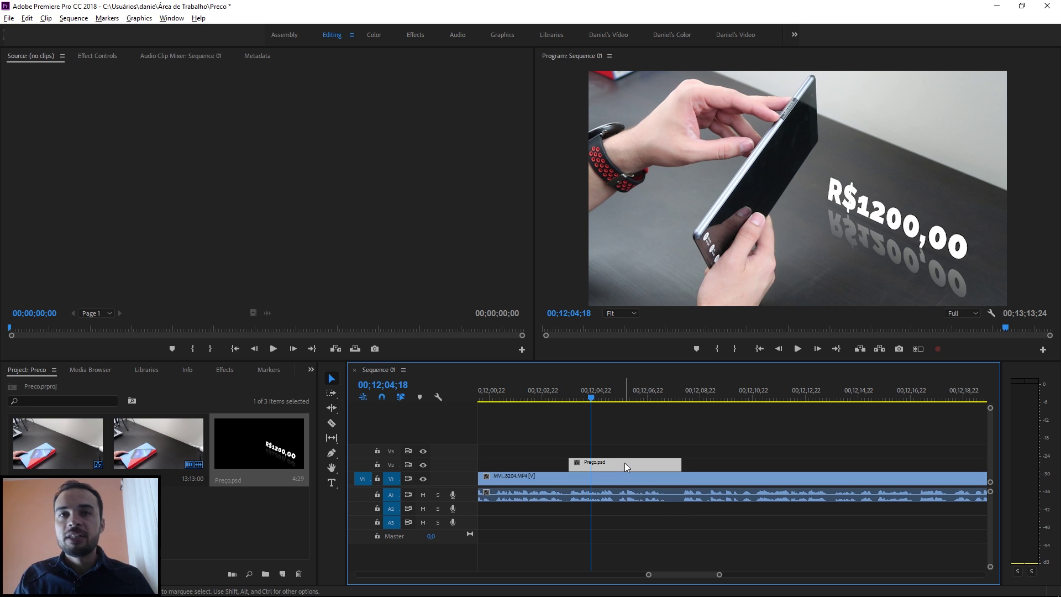
pyautogui.rightClick(625, 462)
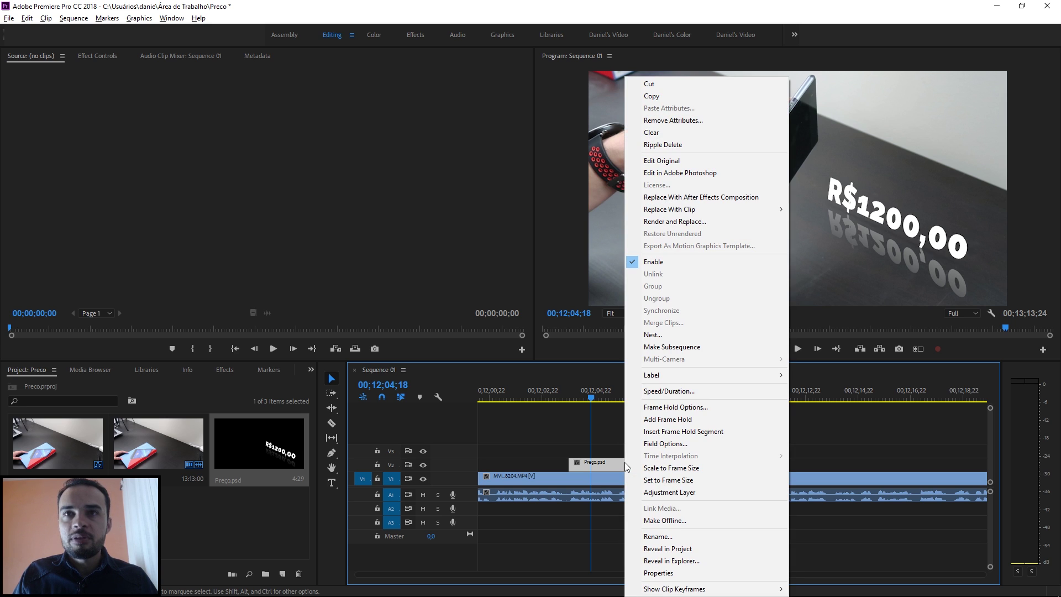
pyautogui.click(769, 200)
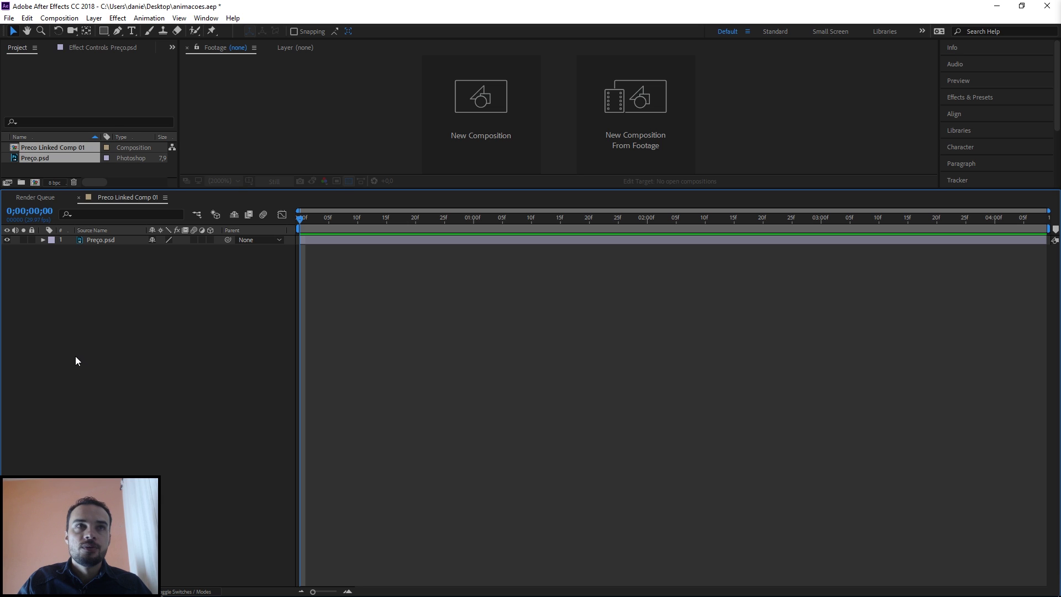
# Dock the Preco Linked Comp 01 composition viewer beside the Footage viewer in After Effects and enlarge it in both directions
pyautogui.click(209, 22)
pyautogui.moveTo(219, 33)
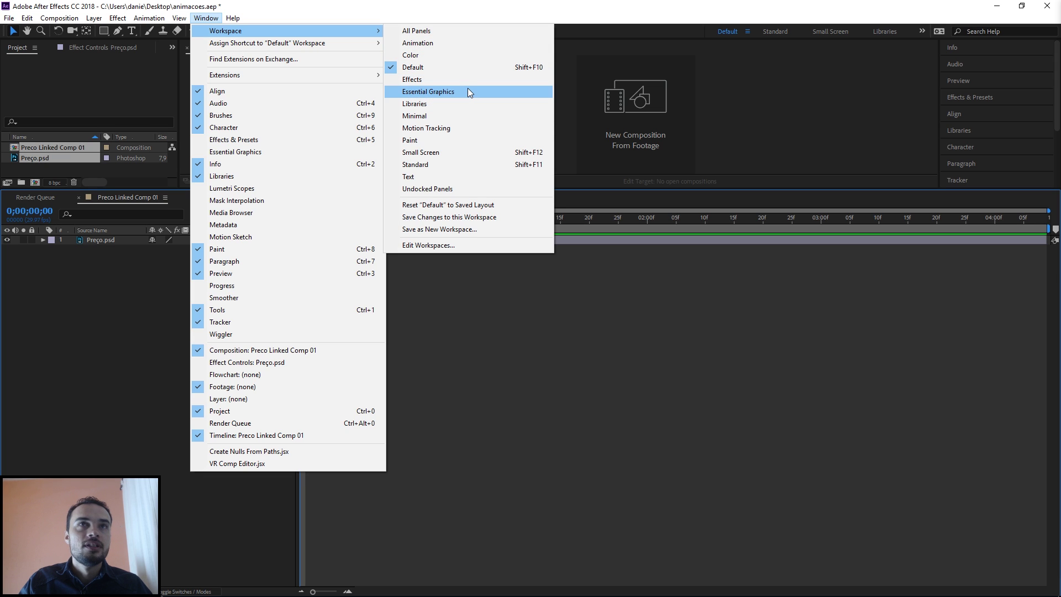
pyautogui.click(471, 130)
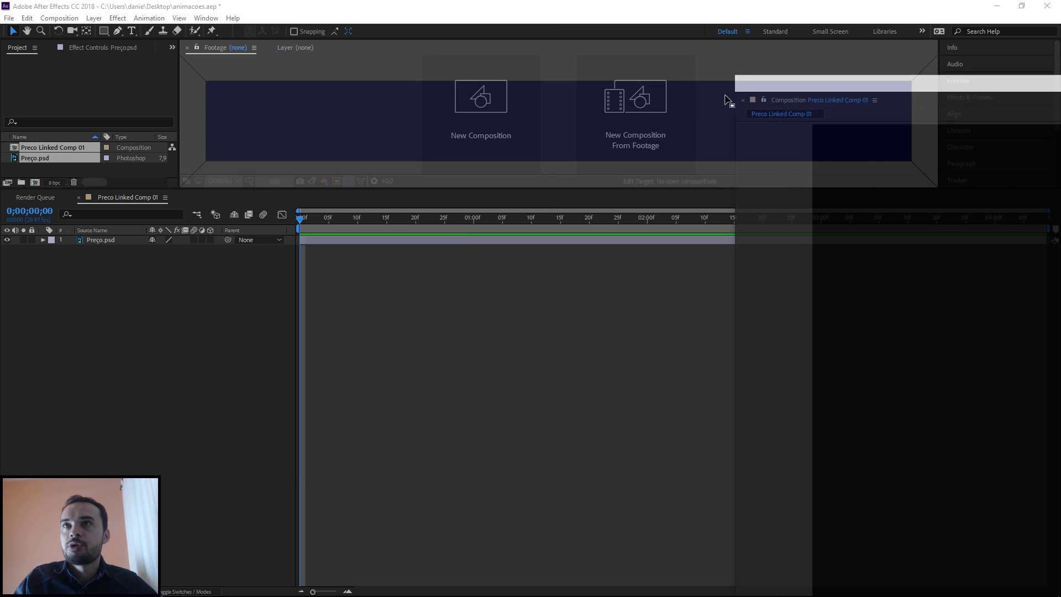
pyautogui.moveTo(729, 100); pyautogui.dragTo(921, 137)
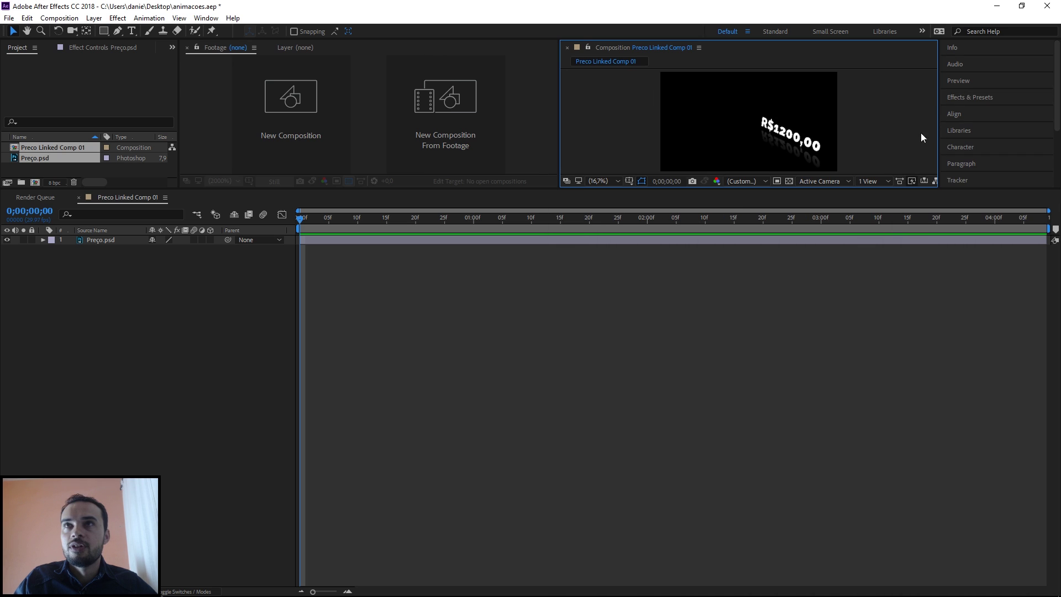
pyautogui.moveTo(603, 189)
pyautogui.mouseDown()
pyautogui.moveTo(606, 350)
pyautogui.moveTo(591, 390)
pyautogui.moveTo(588, 360)
pyautogui.mouseUp()
pyautogui.moveTo(560, 135); pyautogui.dragTo(351, 135)
# Select the Preço.psd layer and expand its Transform properties
pyautogui.click(43, 407)
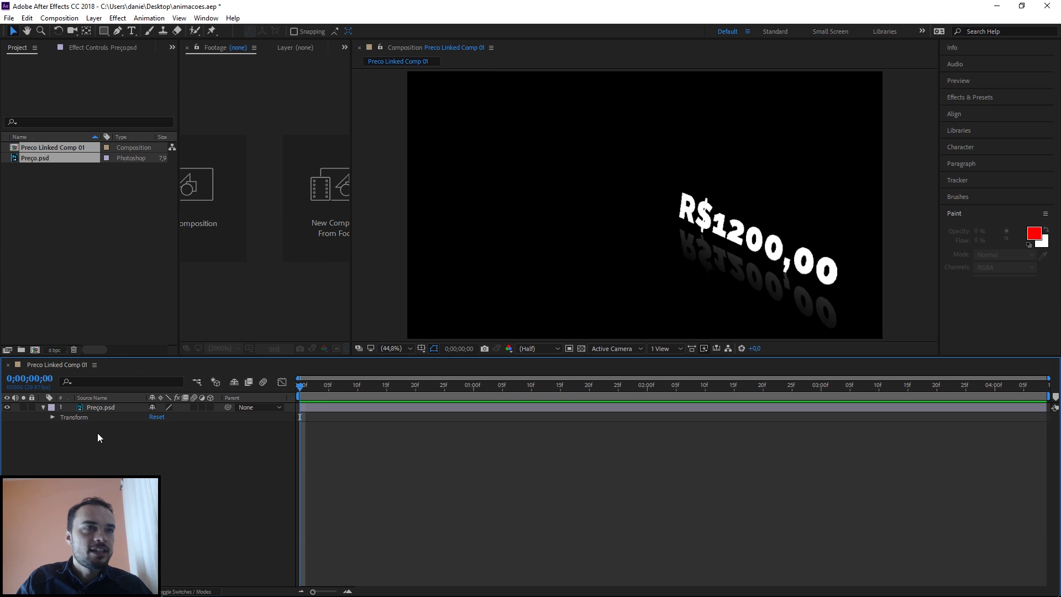
pyautogui.click(118, 406)
pyautogui.click(52, 417)
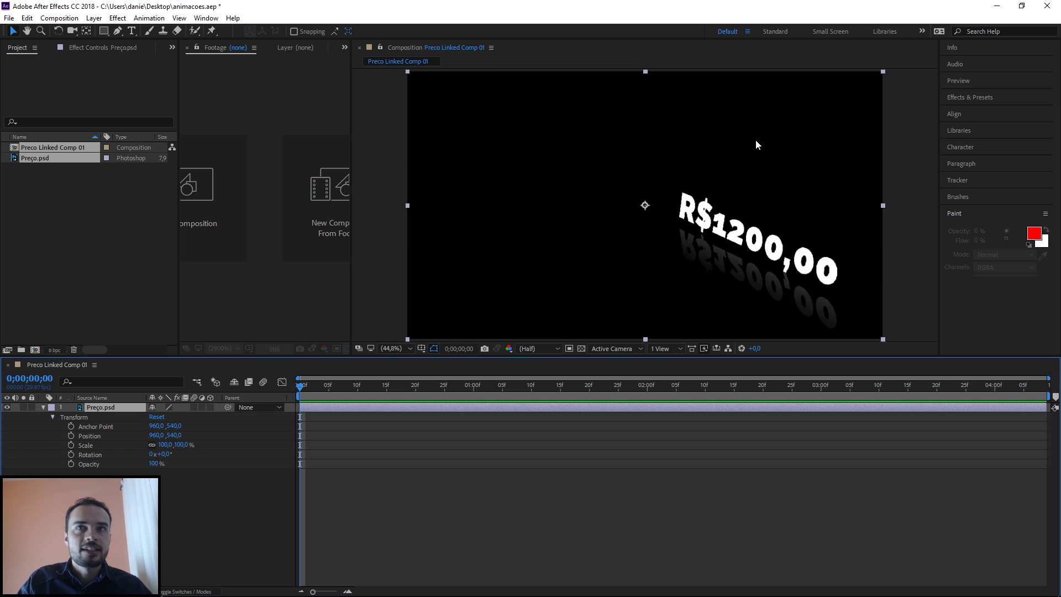
# Toggle the transparency grid on and off to check the background behind the price
pyautogui.click(581, 348)
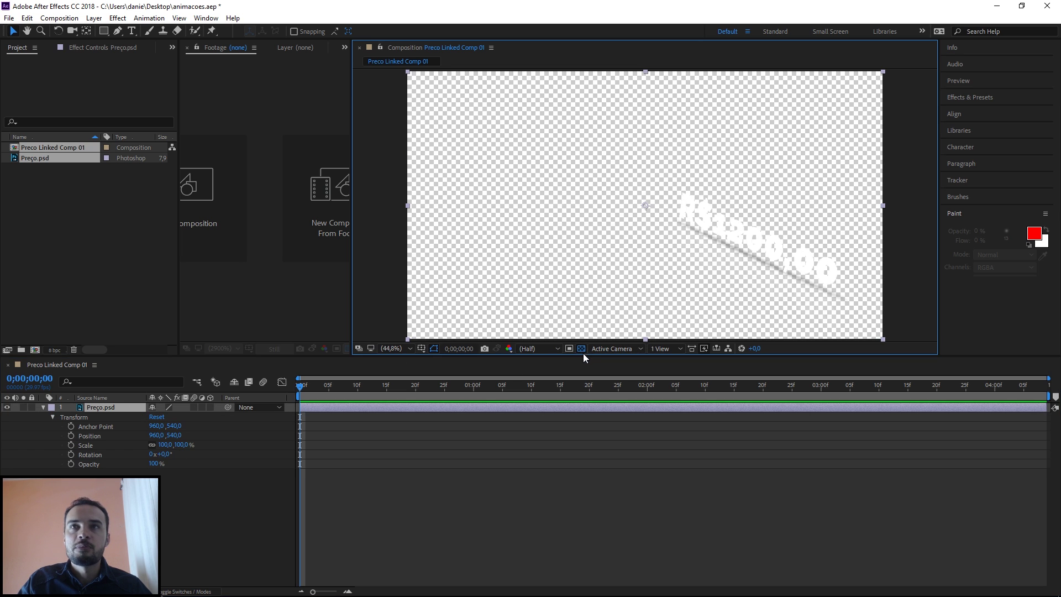
pyautogui.click(580, 348)
pyautogui.click(582, 347)
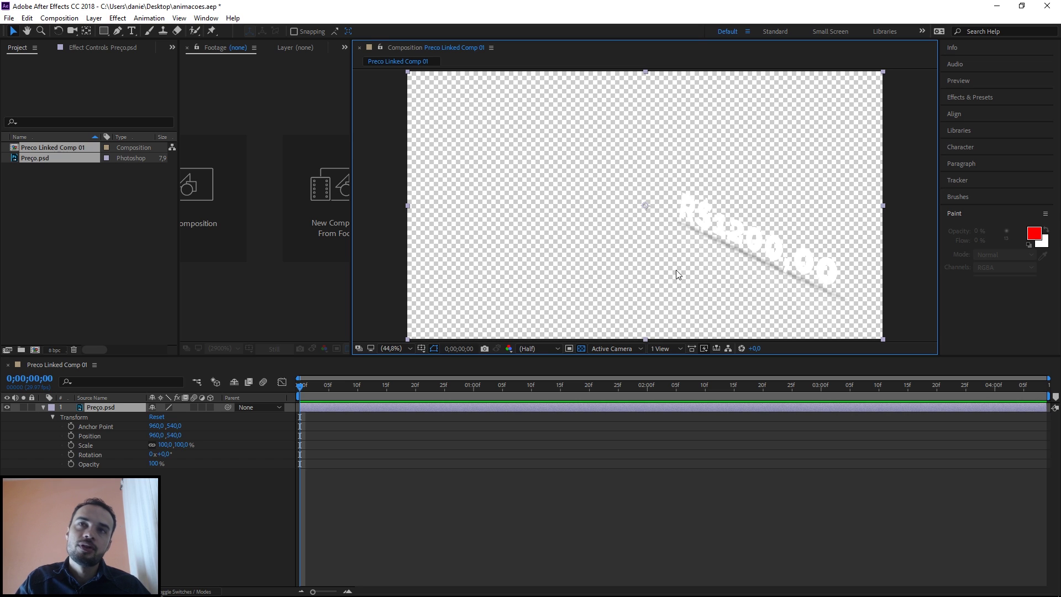
pyautogui.click(581, 348)
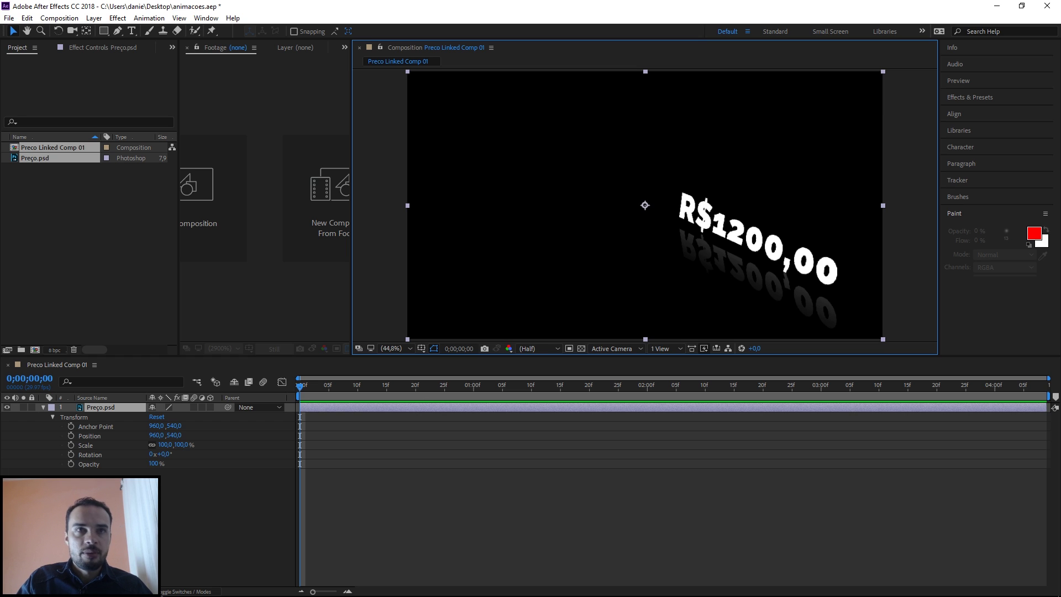
# Add Position keyframes to the Preço.psd layer at 0;00;00;15 and at 0;00;00;00
pyautogui.click(363, 450)
pyautogui.click(328, 386)
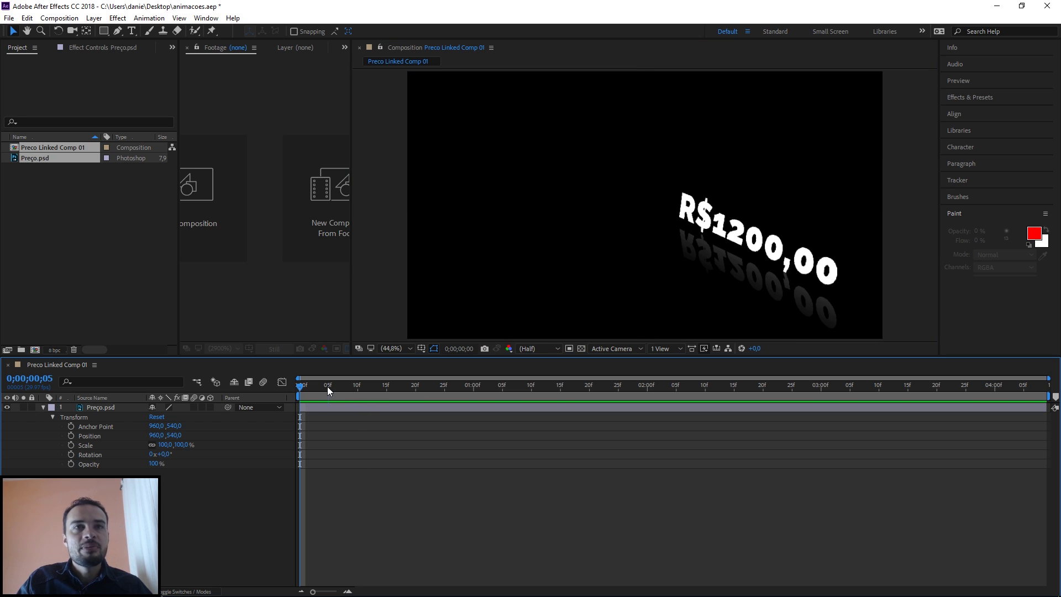
pyautogui.moveTo(327, 386); pyautogui.dragTo(386, 392)
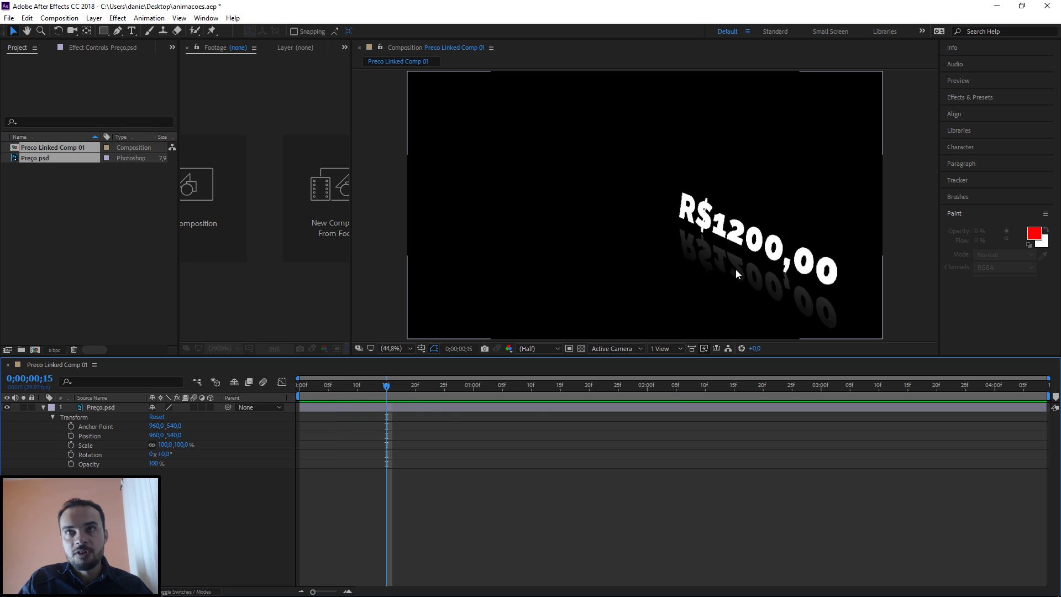
pyautogui.click(70, 436)
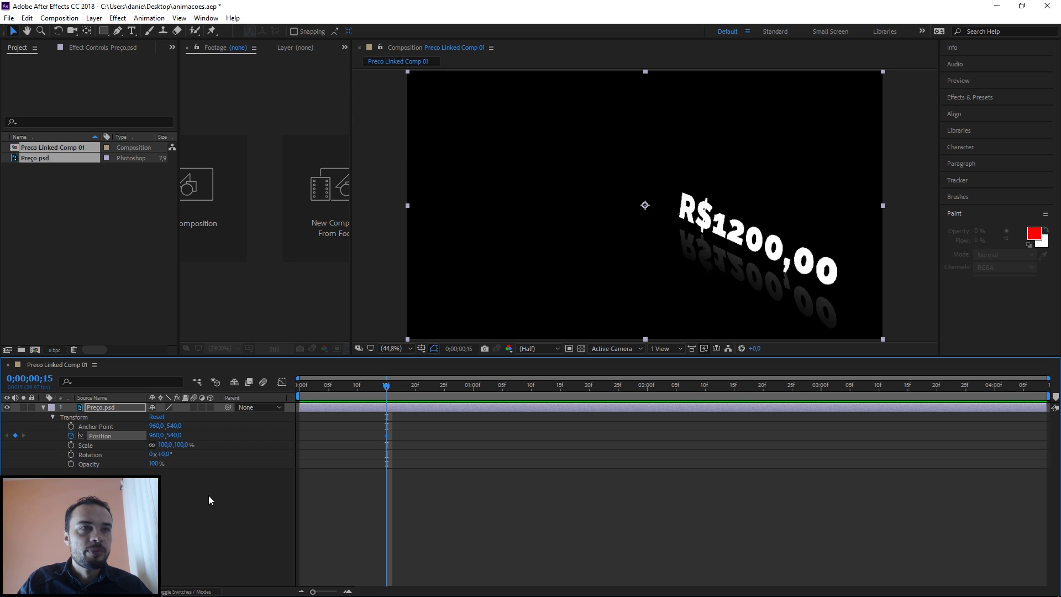
pyautogui.press('Home')
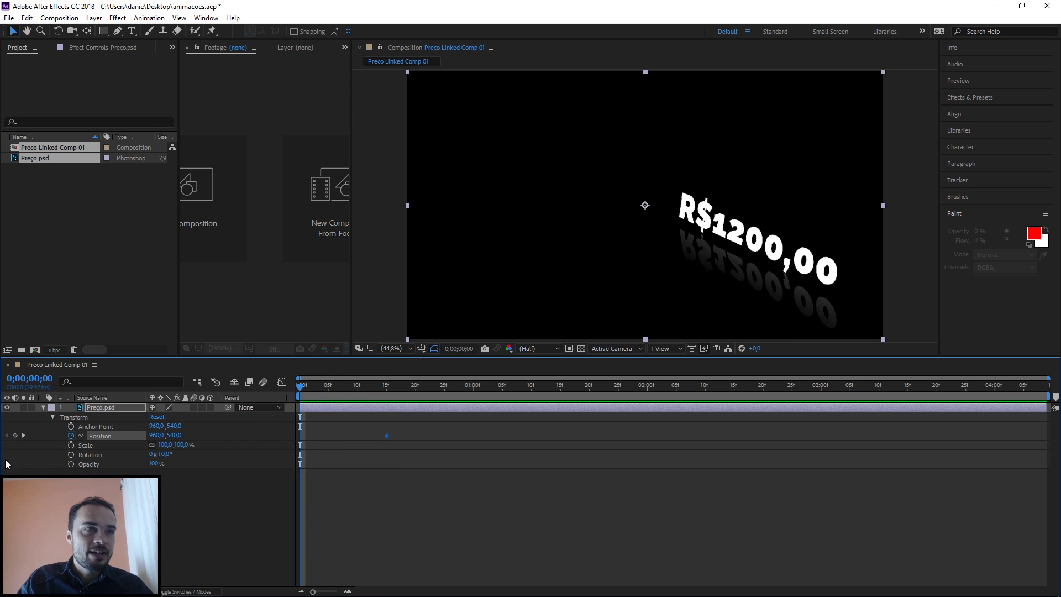
pyautogui.click(13, 32)
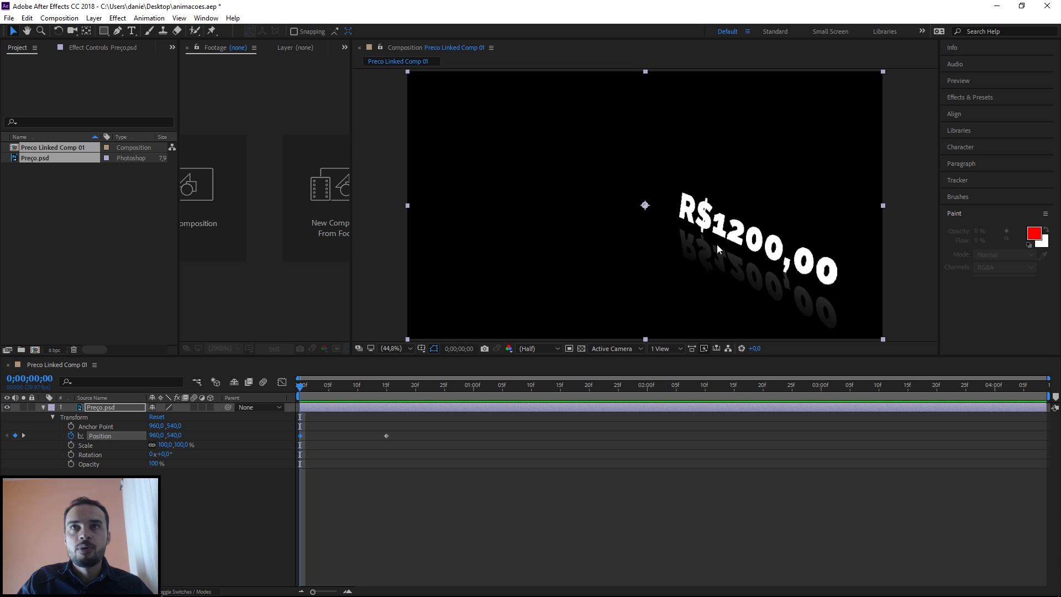
# At the 0;00;00;00 keyframe, move the price diagonally down and out of the frame, to a position of about 1808, 904
pyautogui.click(394, 348)
pyautogui.click(419, 440)
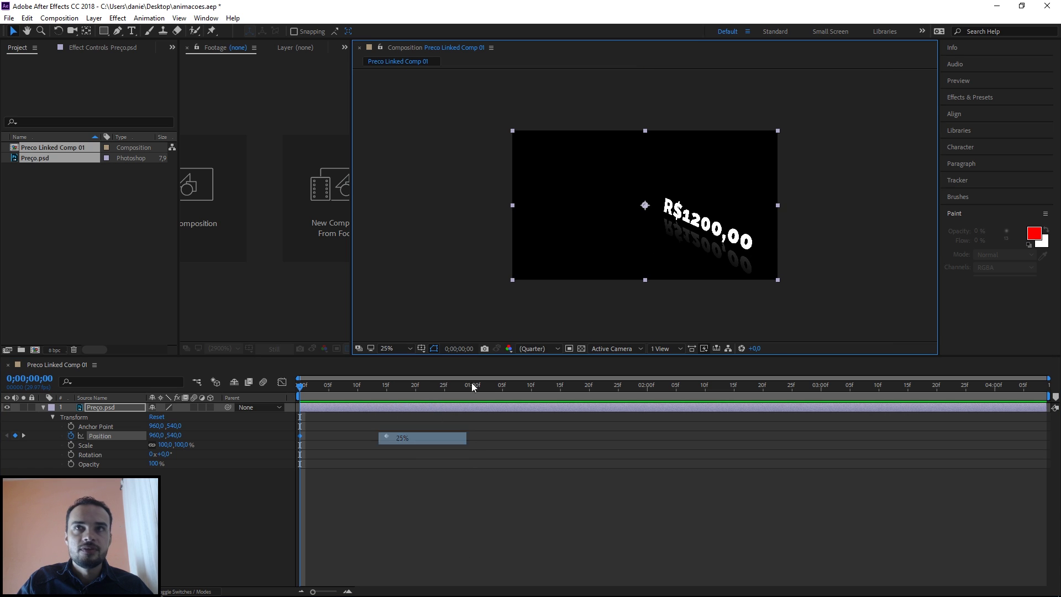
pyautogui.scroll(2, 649, 224)
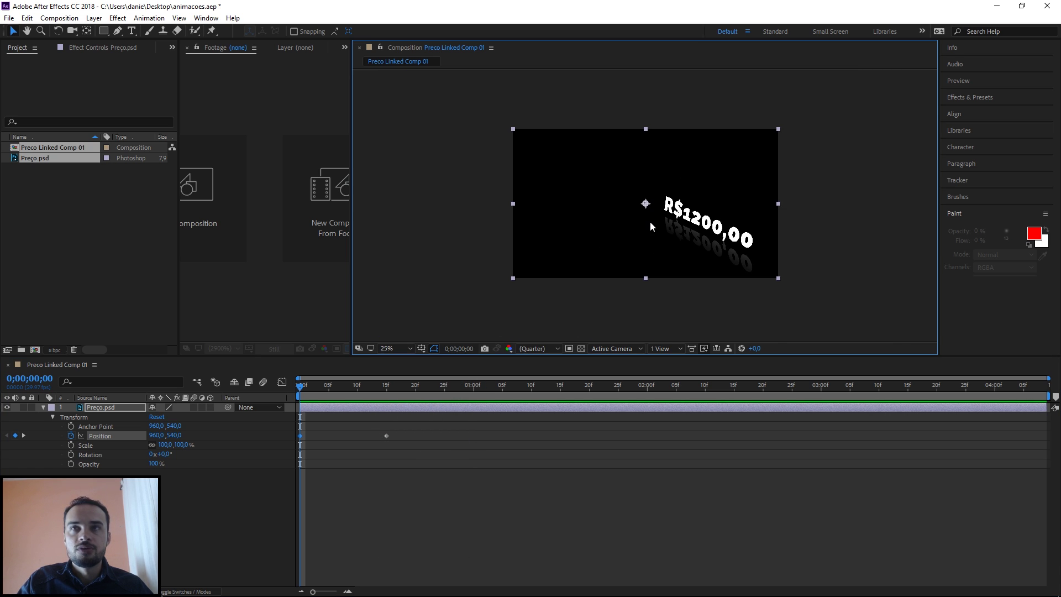
pyautogui.scroll(-2, 648, 224)
pyautogui.scroll(2, 649, 223)
pyautogui.scroll(2, 649, 220)
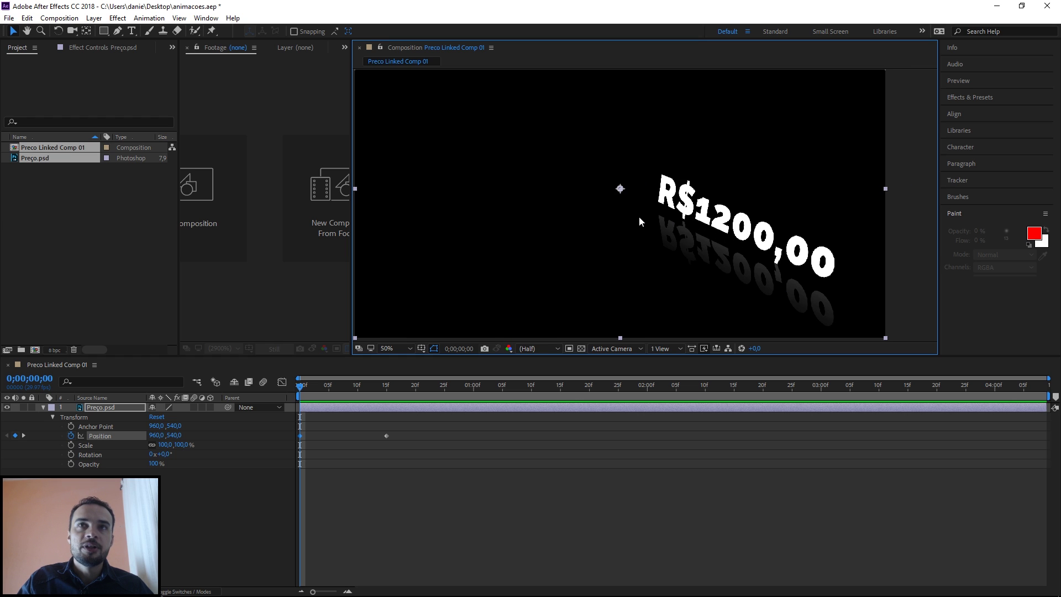
pyautogui.scroll(-2, 639, 217)
pyautogui.scroll(2, 683, 216)
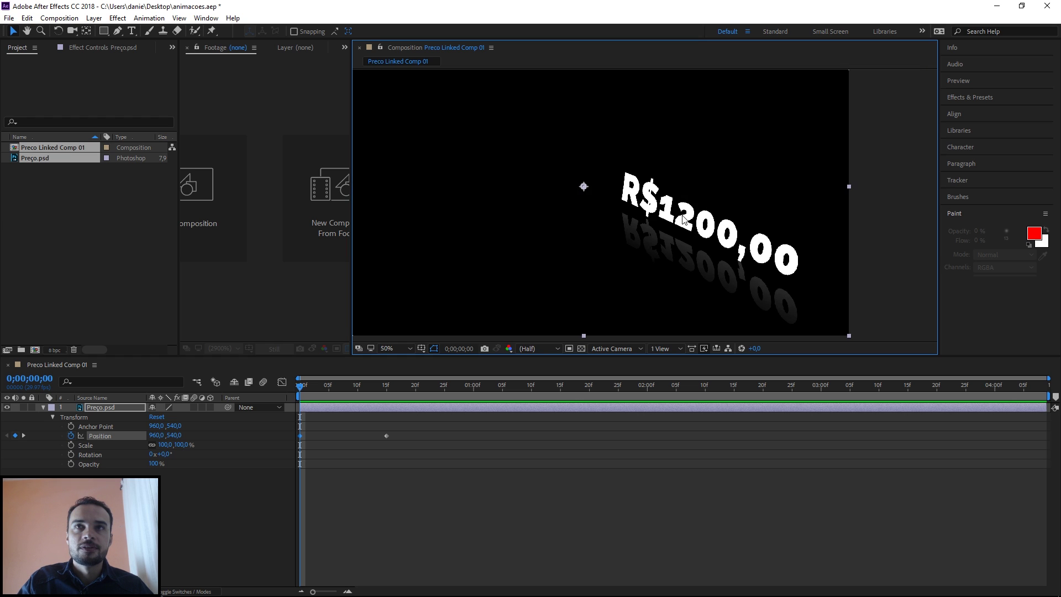
pyautogui.scroll(-2, 675, 216)
pyautogui.moveTo(685, 228); pyautogui.dragTo(619, 224)
pyautogui.scroll(2, 622, 221)
pyautogui.scroll(-2, 623, 221)
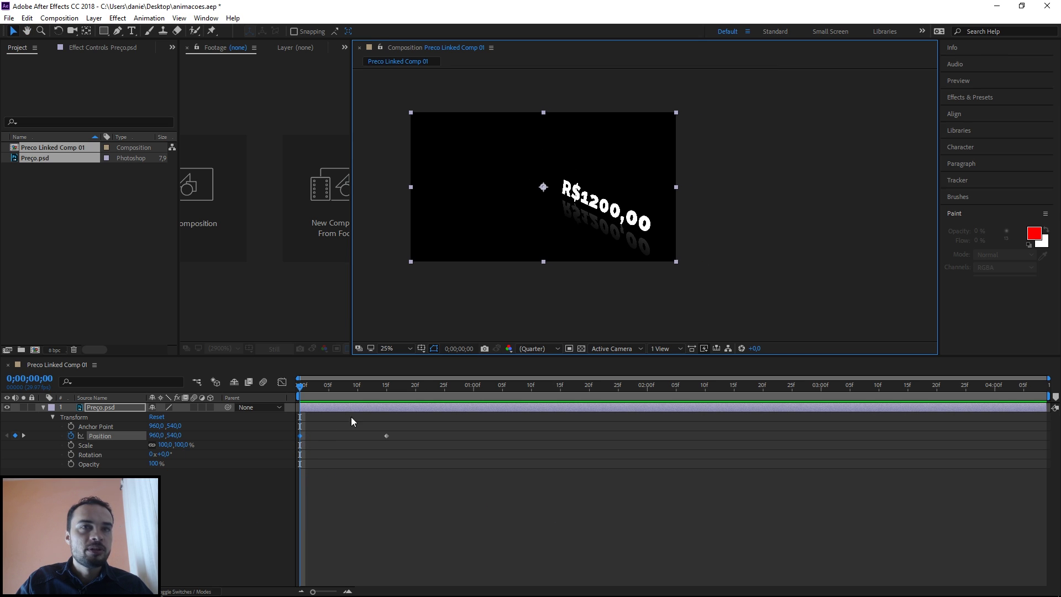
pyautogui.moveTo(621, 215); pyautogui.dragTo(739, 268)
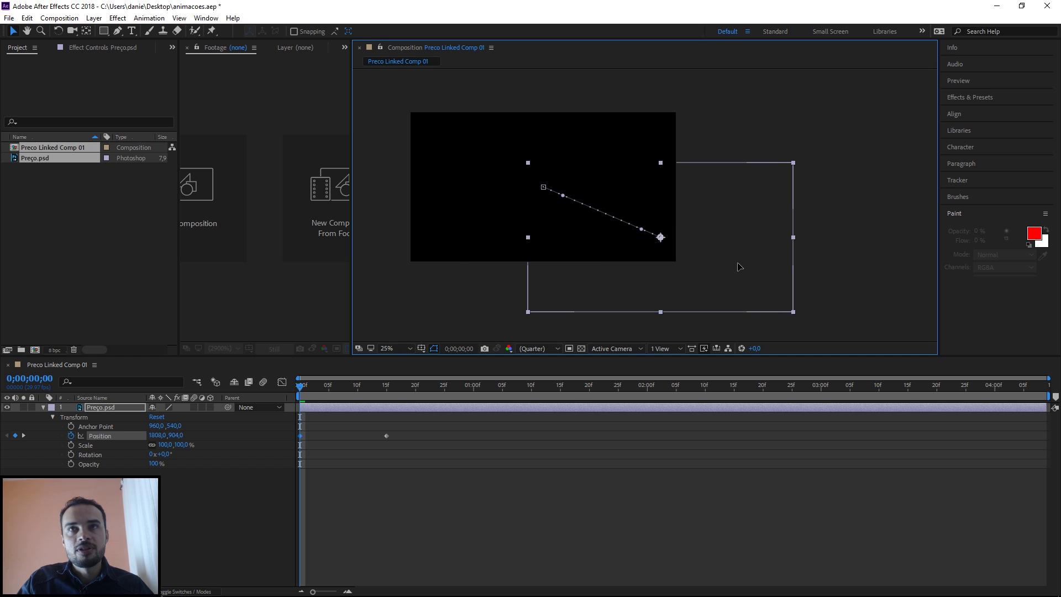
# Preview the price's slide-in from the start of the composition and scrub past the second Position keyframe
pyautogui.click(301, 391)
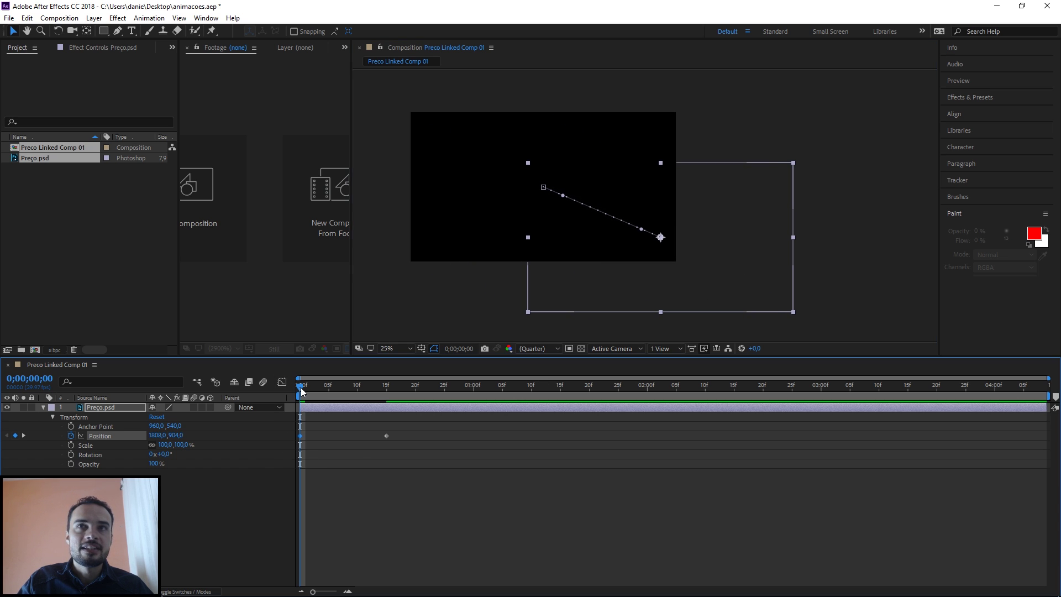
pyautogui.moveTo(301, 391)
pyautogui.mouseDown()
pyautogui.moveTo(397, 393)
pyautogui.moveTo(299, 399)
pyautogui.mouseUp()
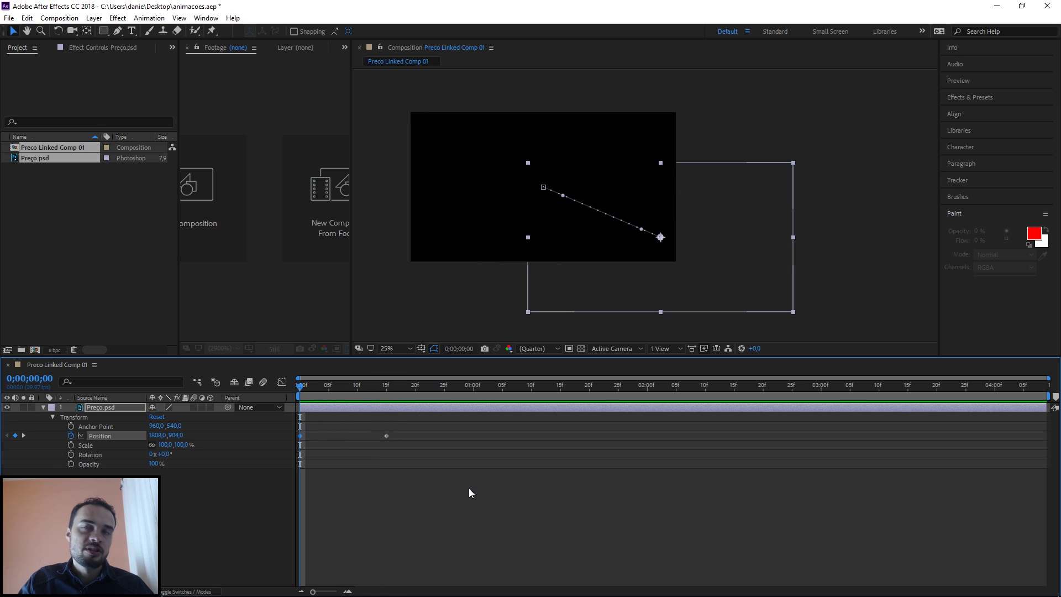
pyautogui.press('space')
pyautogui.press('space')
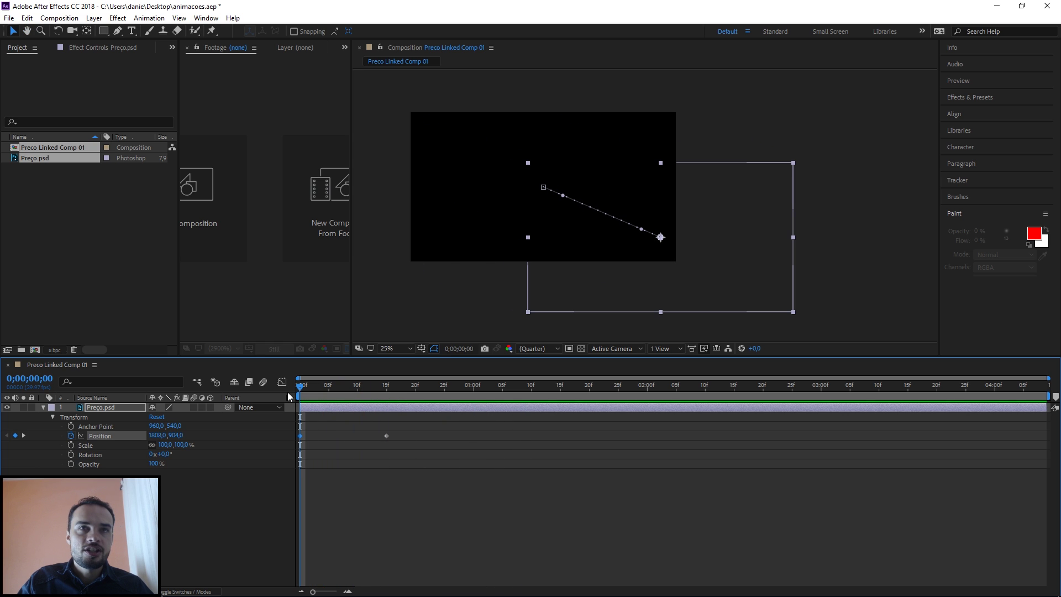
pyautogui.click(420, 388)
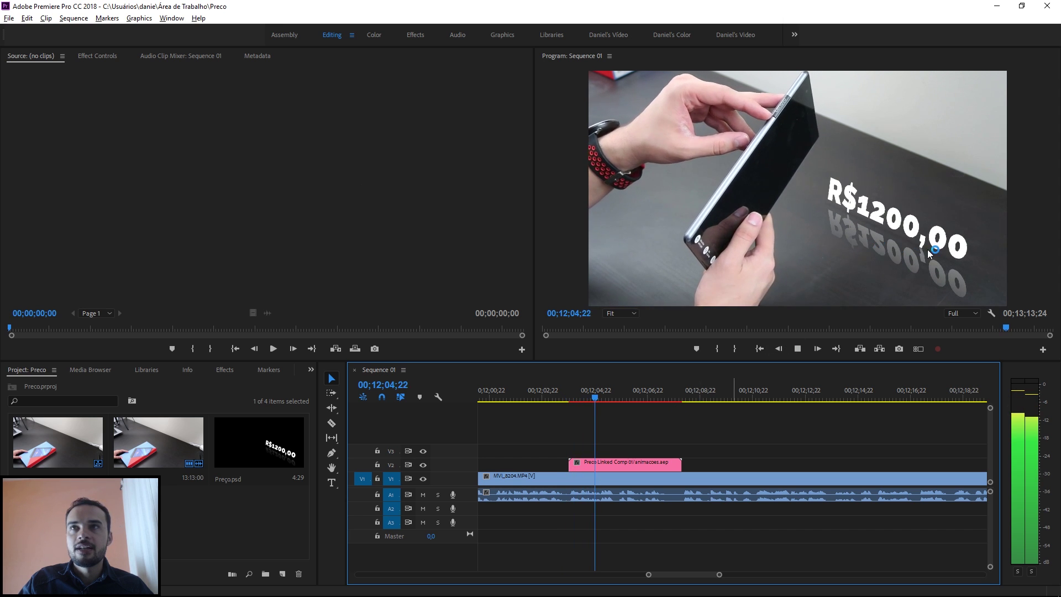
# Switch to Premiere Pro and play the footage from just before the linked composition to check the price's entrance
pyautogui.press('space')
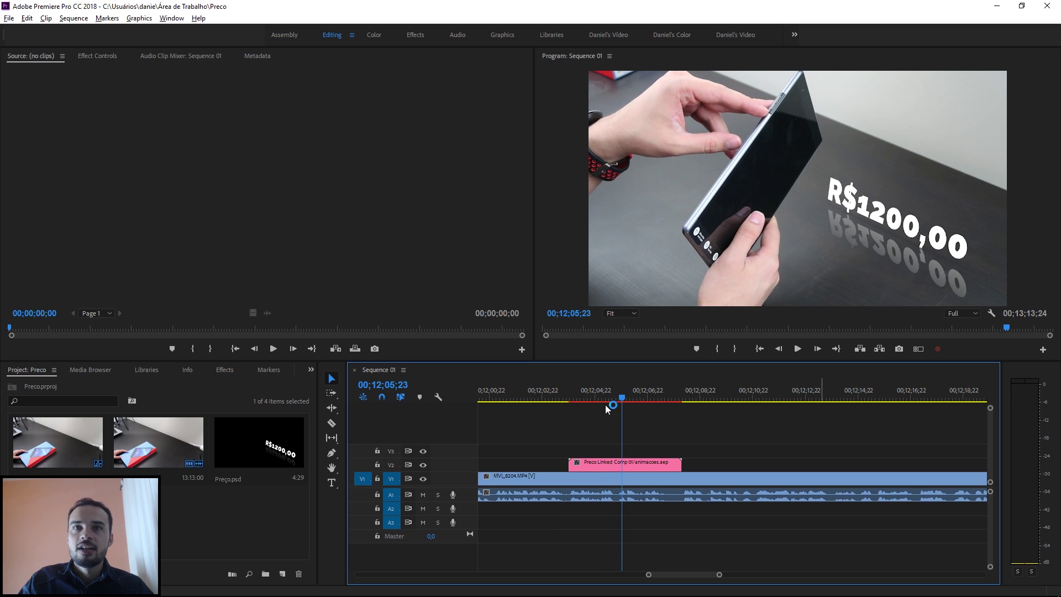
pyautogui.click(565, 397)
pyautogui.press('space')
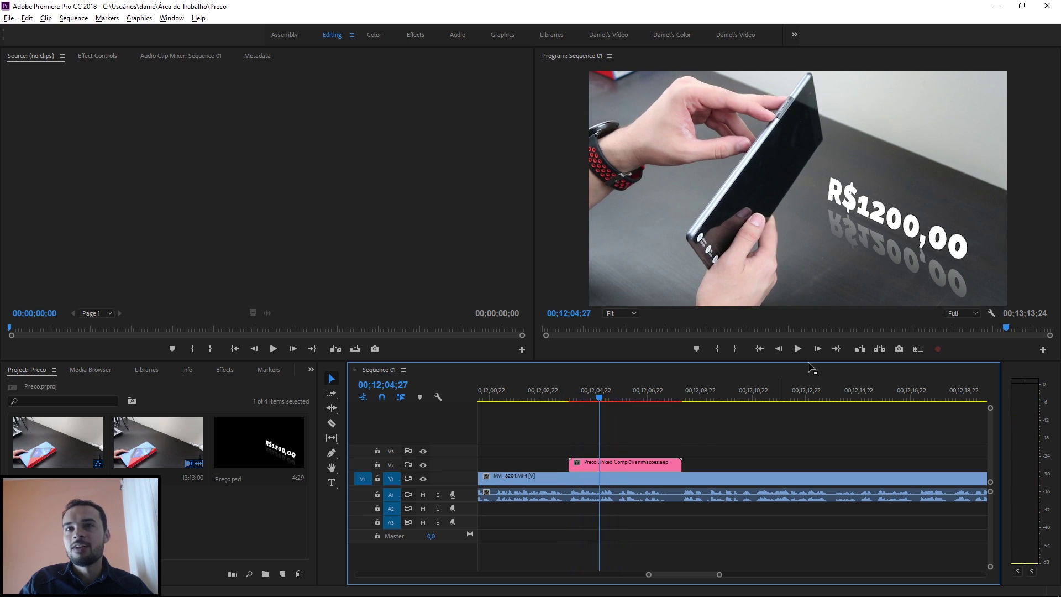
pyautogui.click(565, 395)
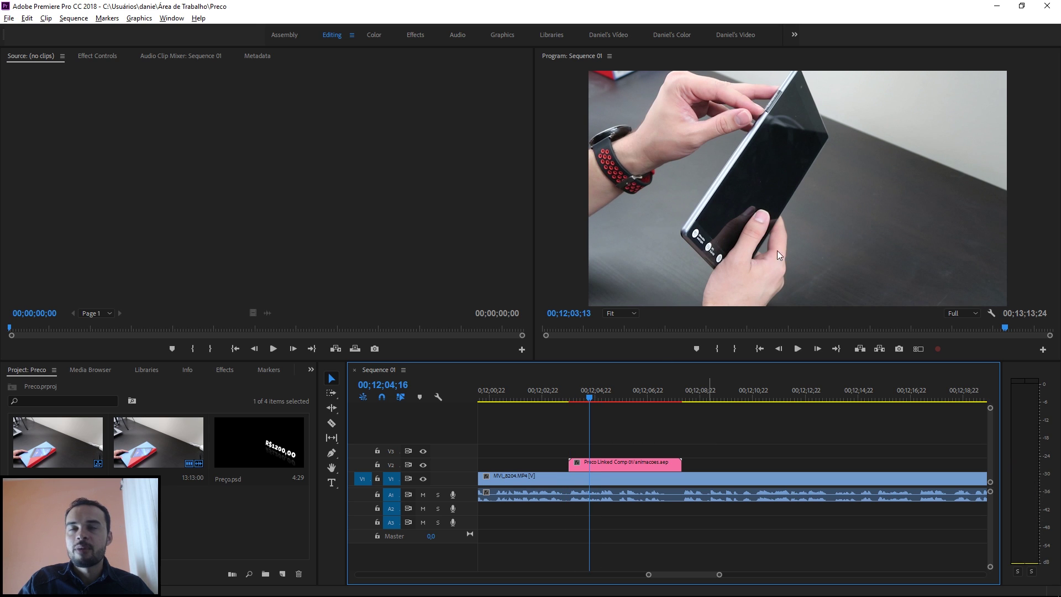
pyautogui.press('space')
pyautogui.press('space')
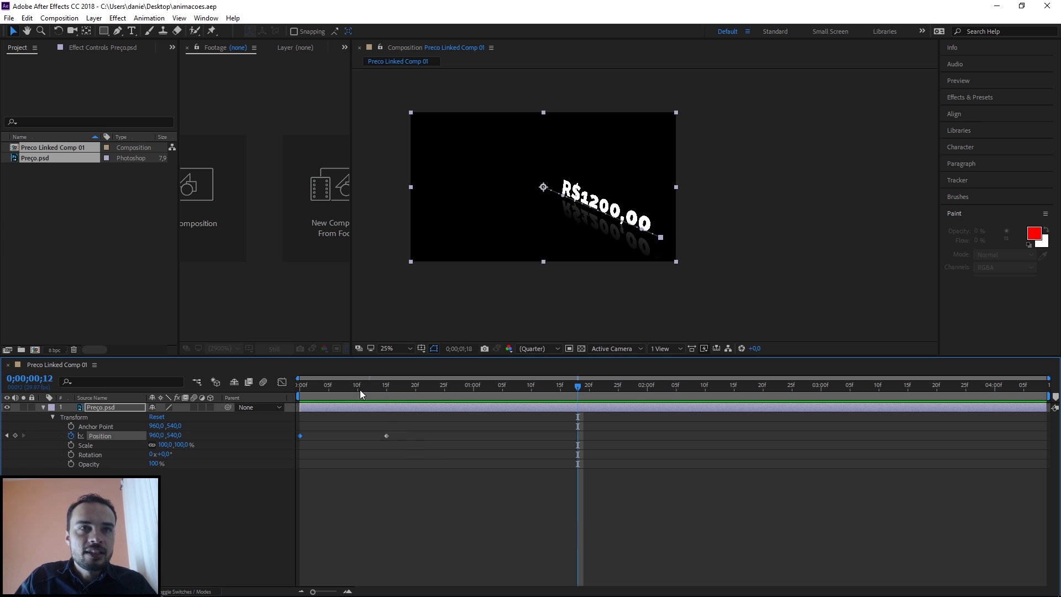
# In After Effects, move the price's starting position at 0;00;00;00 to about 1804, 924, then return to Premiere Pro
pyautogui.moveTo(360, 392); pyautogui.dragTo(299, 390)
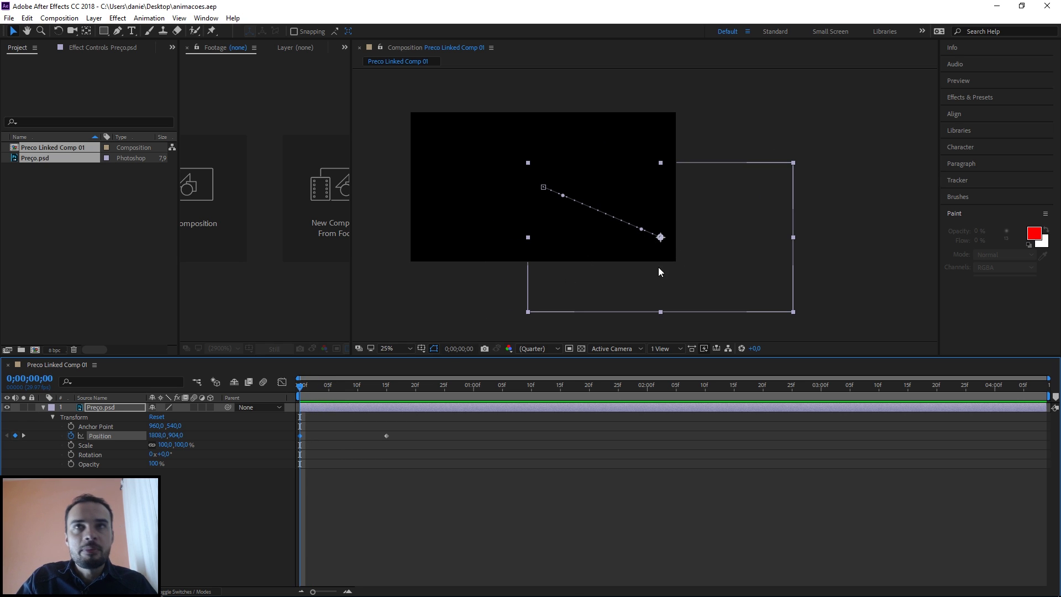
pyautogui.click(737, 263)
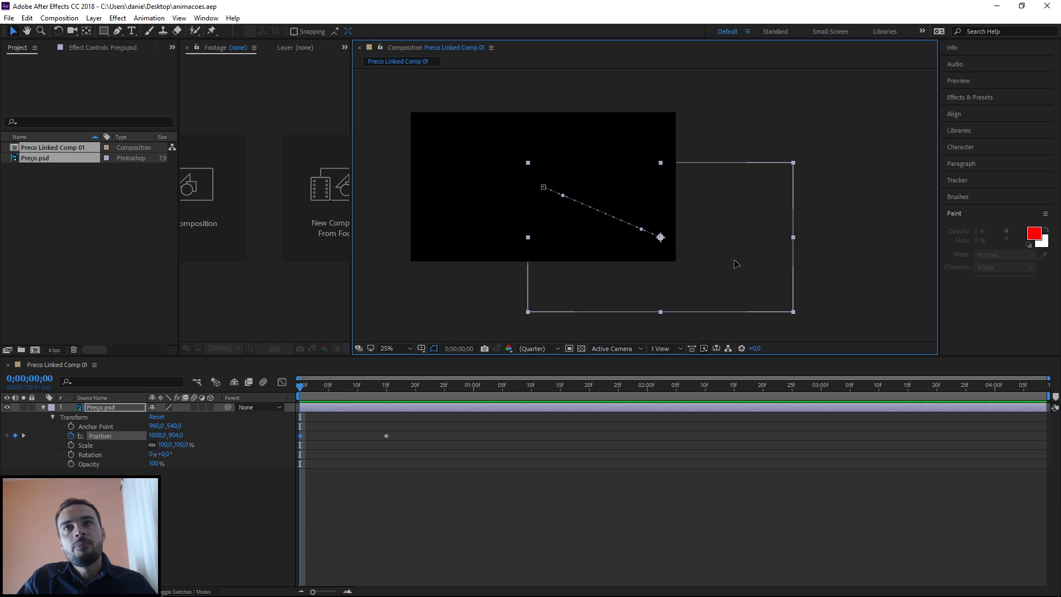
pyautogui.moveTo(737, 264); pyautogui.dragTo(736, 268)
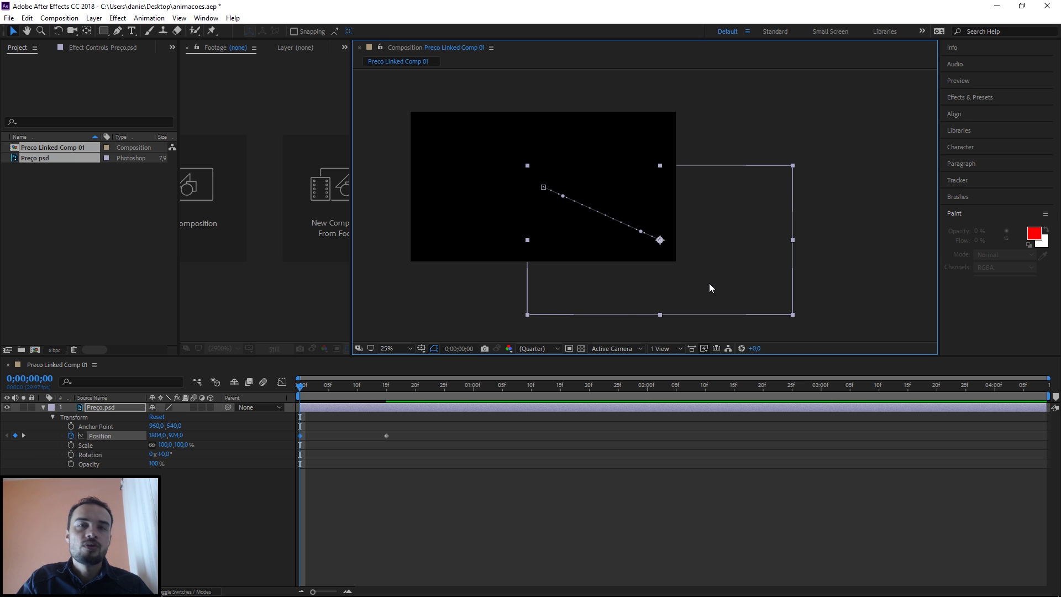
pyautogui.hotkey('alt', 'Tab')
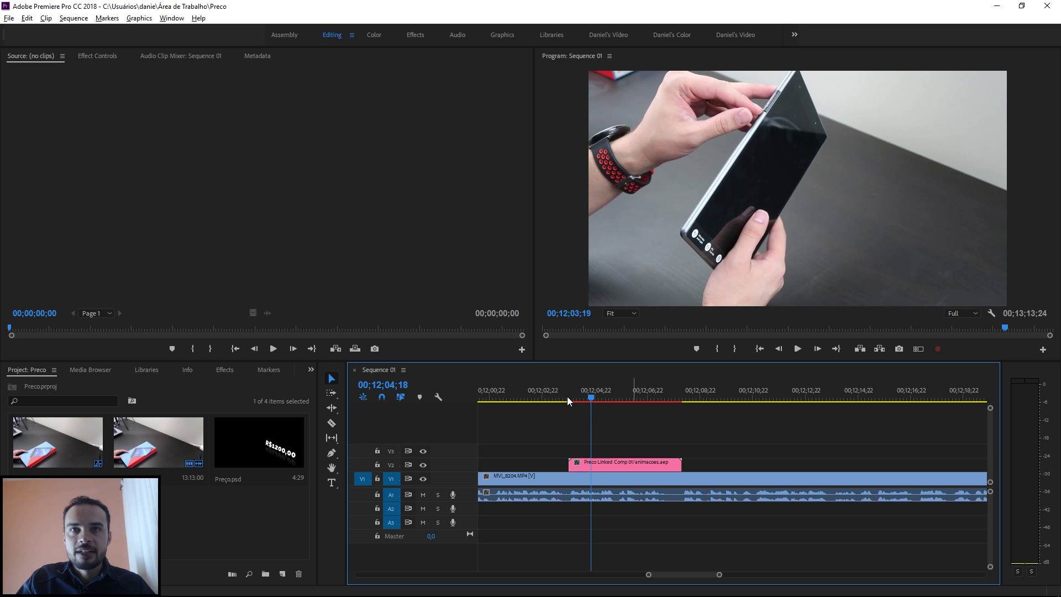
# Play the Premiere Pro footage from just before the linked composition to recheck the price's entrance
pyautogui.press('space')
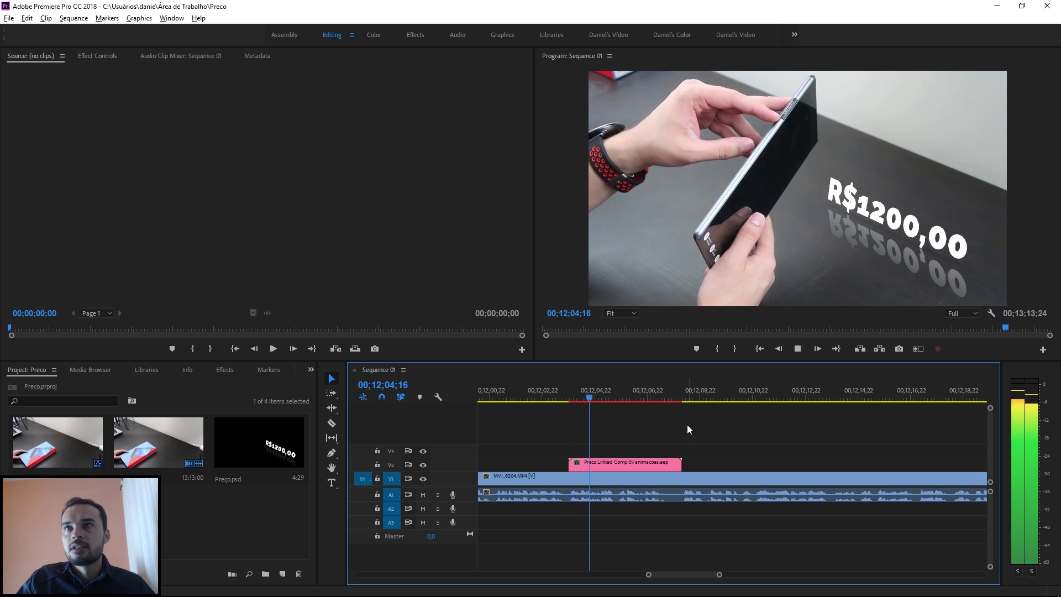
pyautogui.click(565, 392)
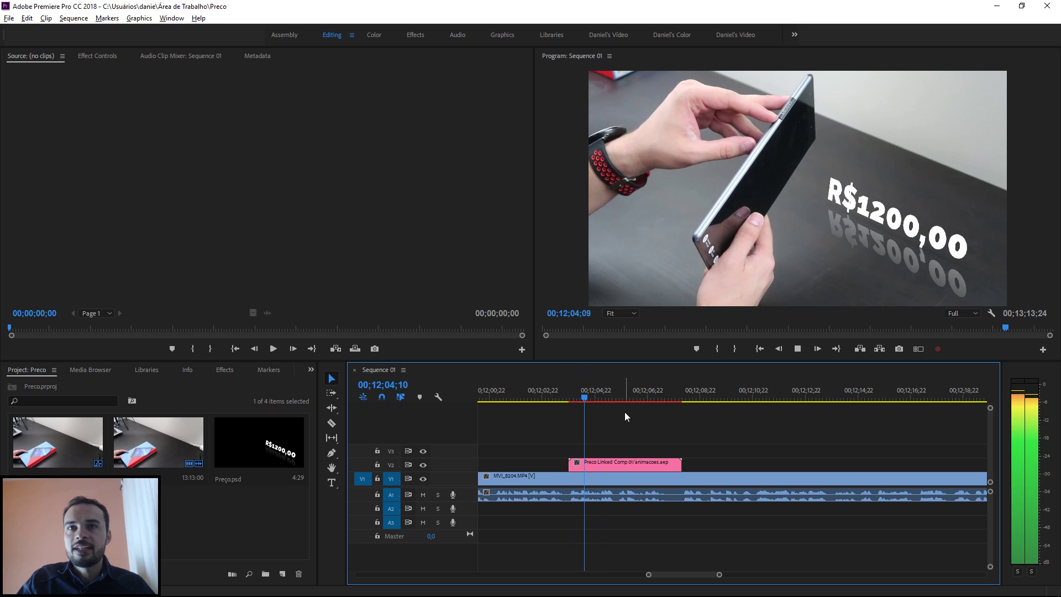
# Switch to After Effects and fit the linked composition to the viewer
pyautogui.hotkey('alt', 'Tab')
pyautogui.click(376, 486)
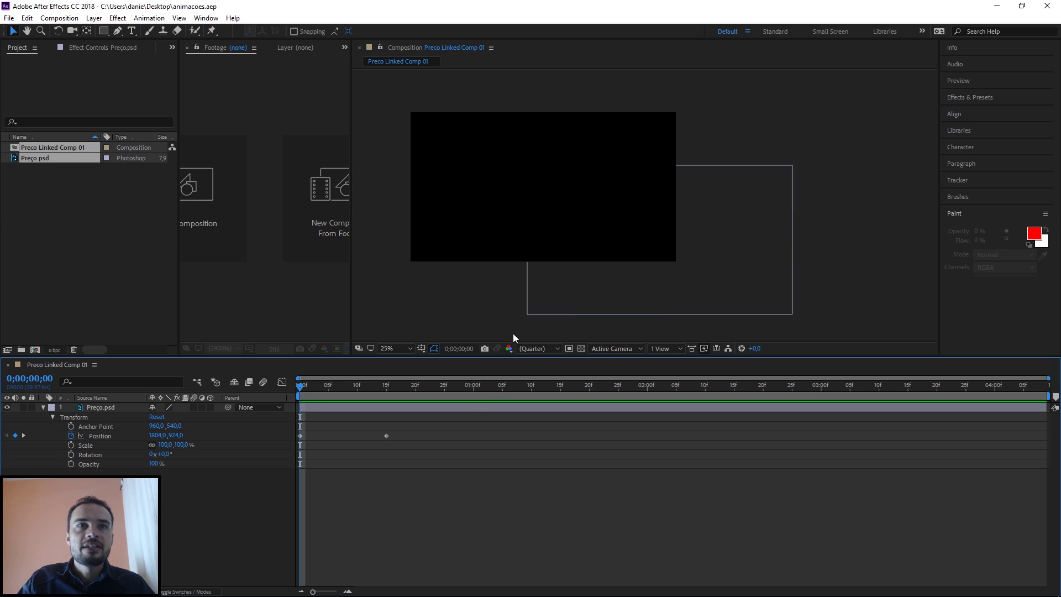
pyautogui.click(408, 351)
pyautogui.click(411, 361)
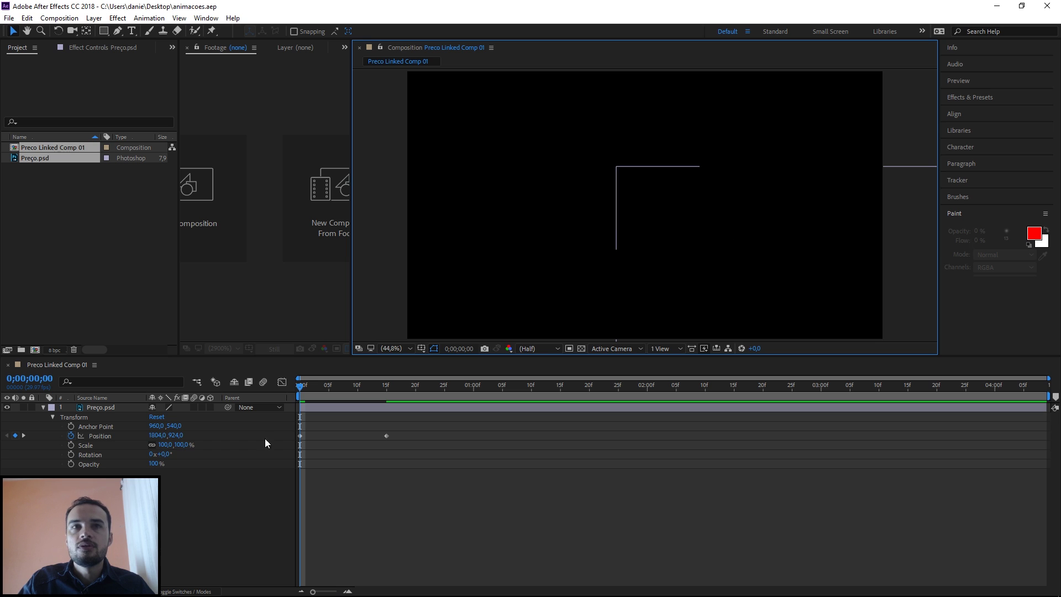
# Try Easy Ease on the price layer's two Position keyframes, look at the Keyframe Assistant options, and undo the easing
pyautogui.moveTo(318, 387); pyautogui.dragTo(358, 385)
pyautogui.moveTo(405, 421); pyautogui.dragTo(295, 446)
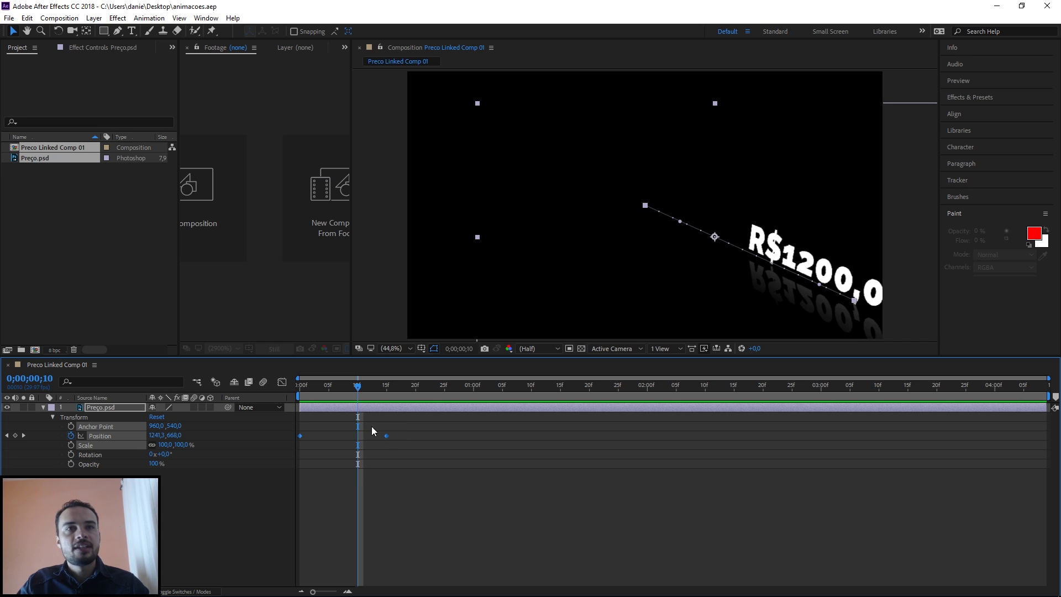
pyautogui.press('F9')
pyautogui.rightClick(386, 437)
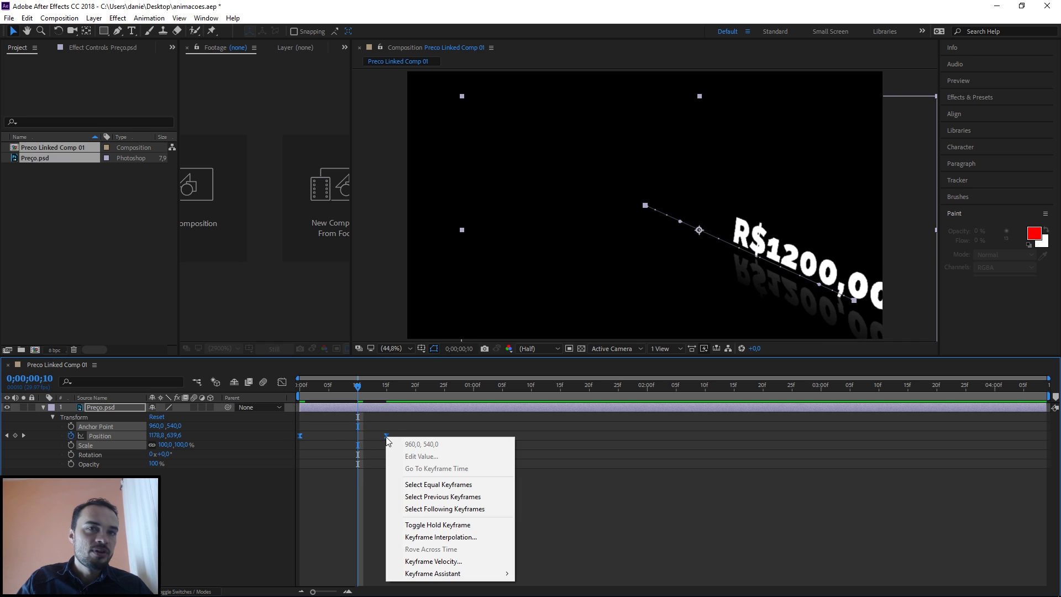
pyautogui.moveTo(450, 579)
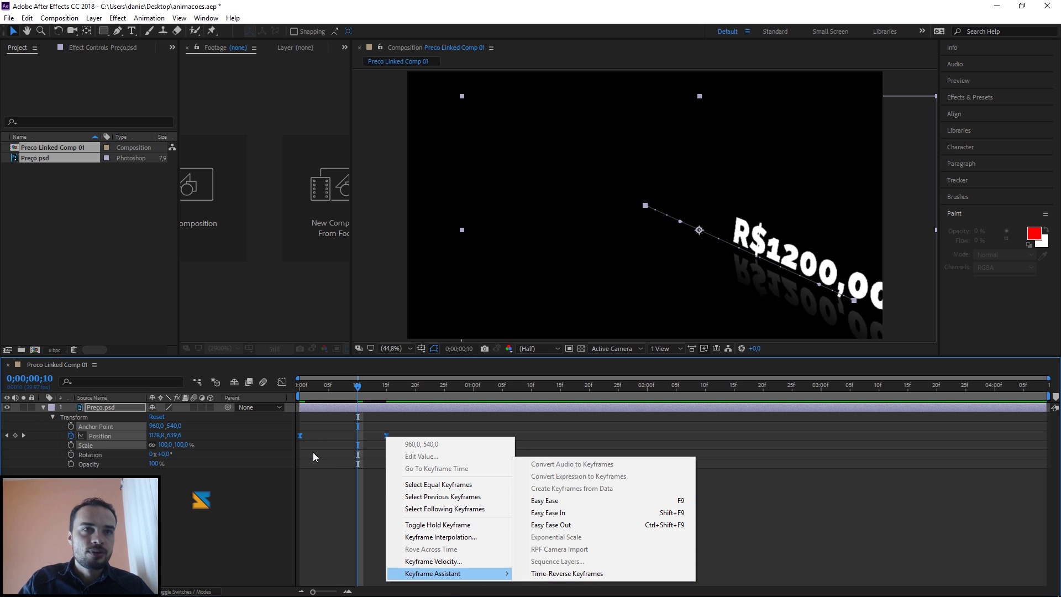
pyautogui.click(282, 382)
pyautogui.click(282, 383)
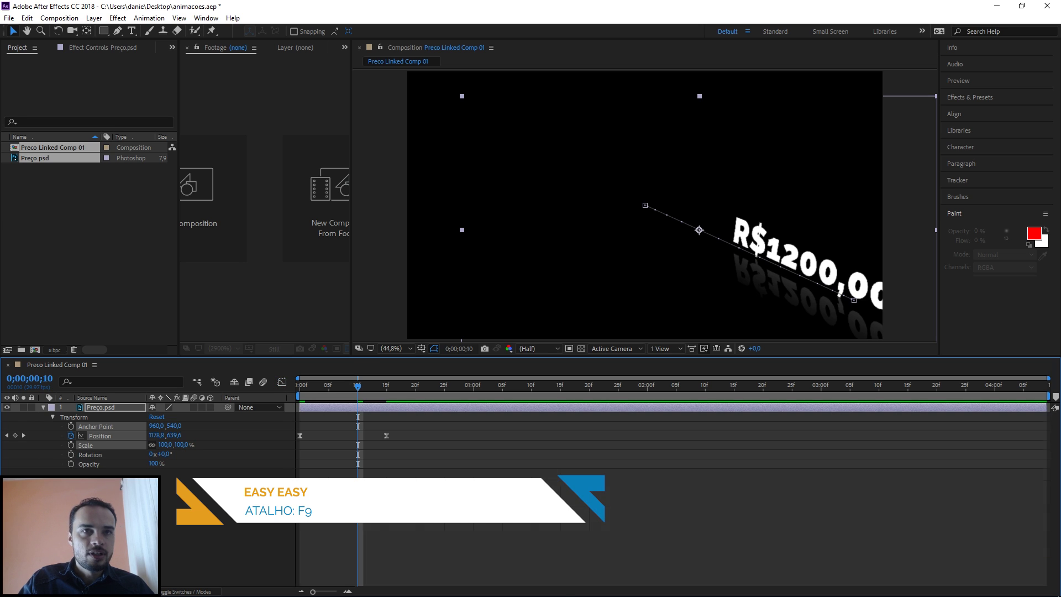
pyautogui.hotkey('ctrl', 'z')
# Examine the speed graph of the linear Position keyframes, then return to the keyframe view
pyautogui.click(283, 383)
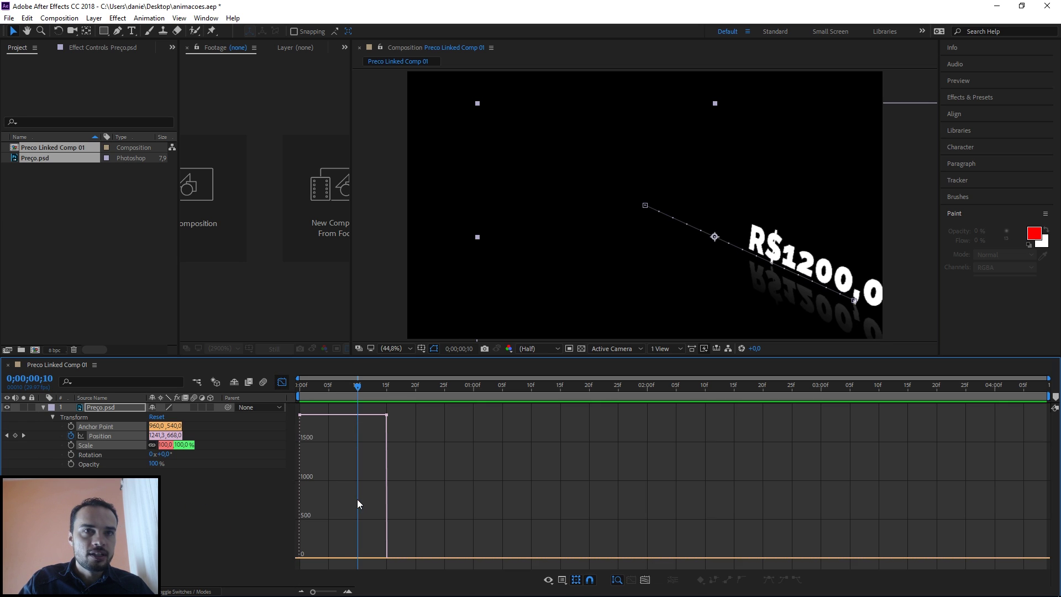
pyautogui.moveTo(300, 417)
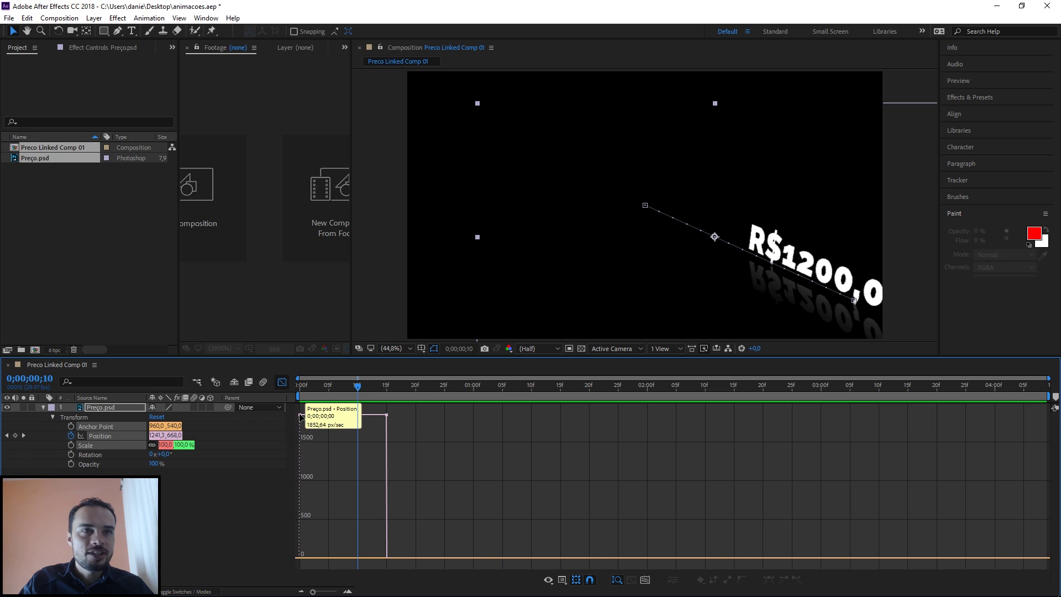
pyautogui.click(282, 382)
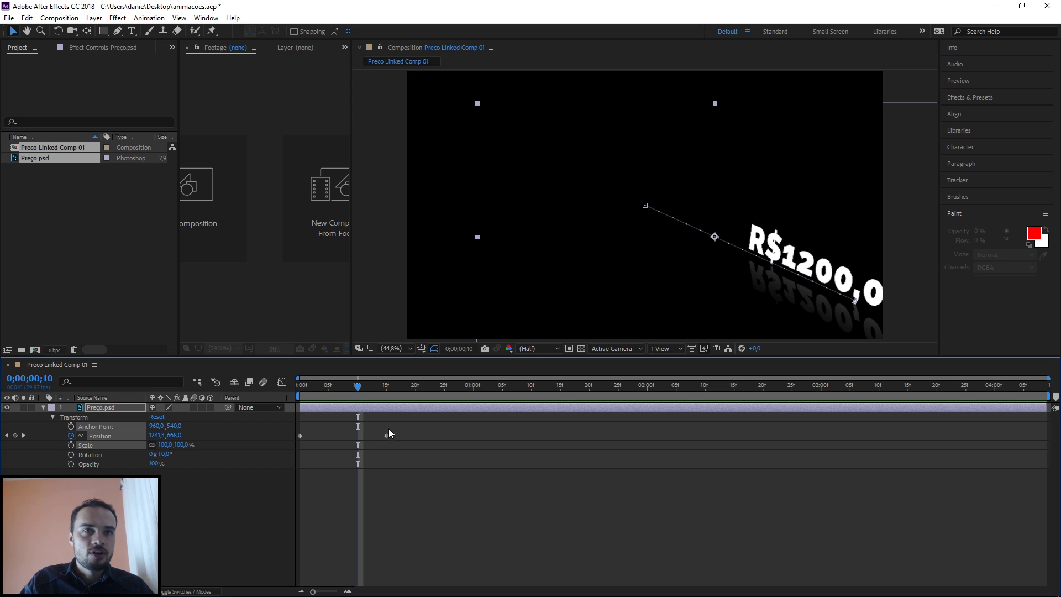
# Apply Easy Ease to both Position keyframes and reshape the speed graph to peak at the start and slow gradually into the second keyframe
pyautogui.moveTo(410, 427); pyautogui.dragTo(287, 450)
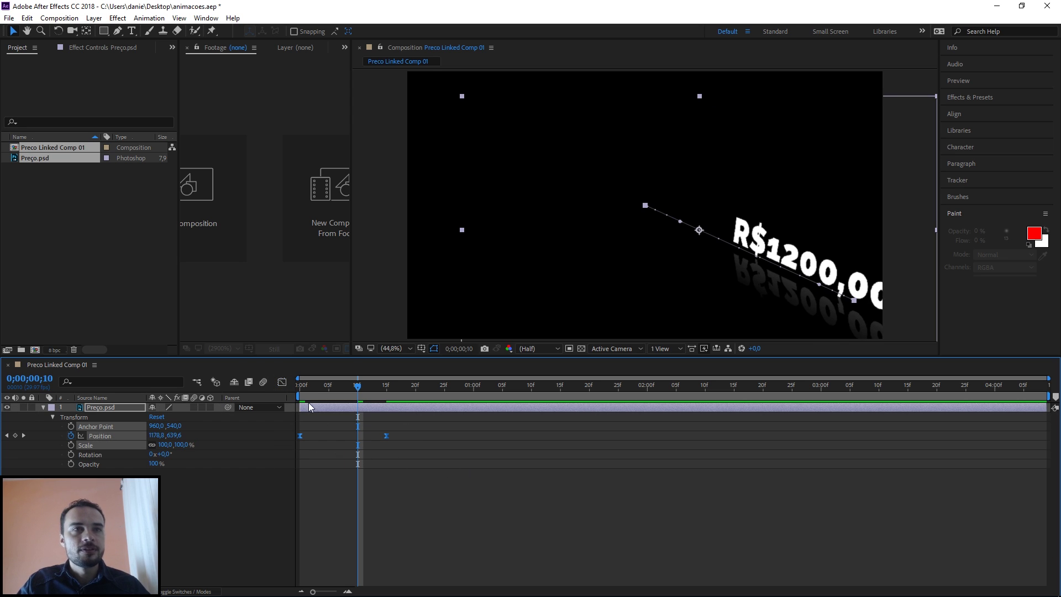
pyautogui.click(281, 383)
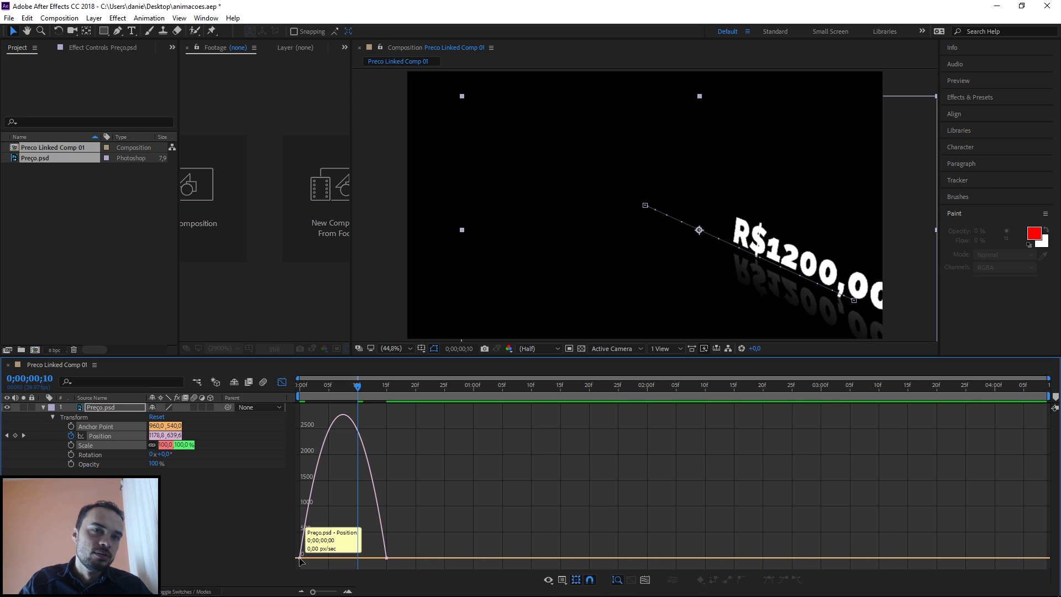
pyautogui.moveTo(310, 383); pyautogui.dragTo(323, 456)
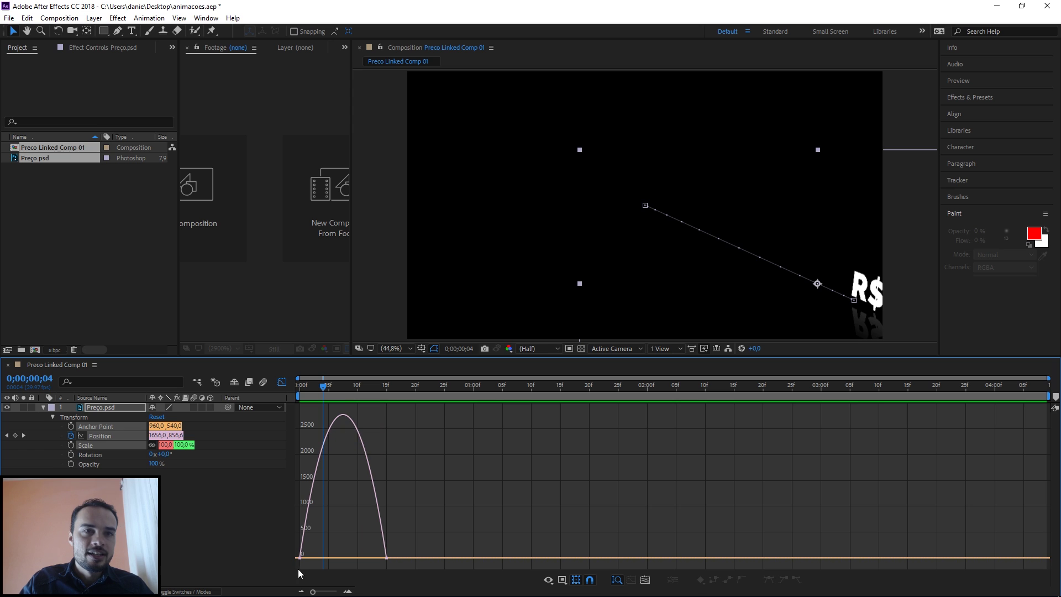
pyautogui.moveTo(313, 558); pyautogui.dragTo(301, 558)
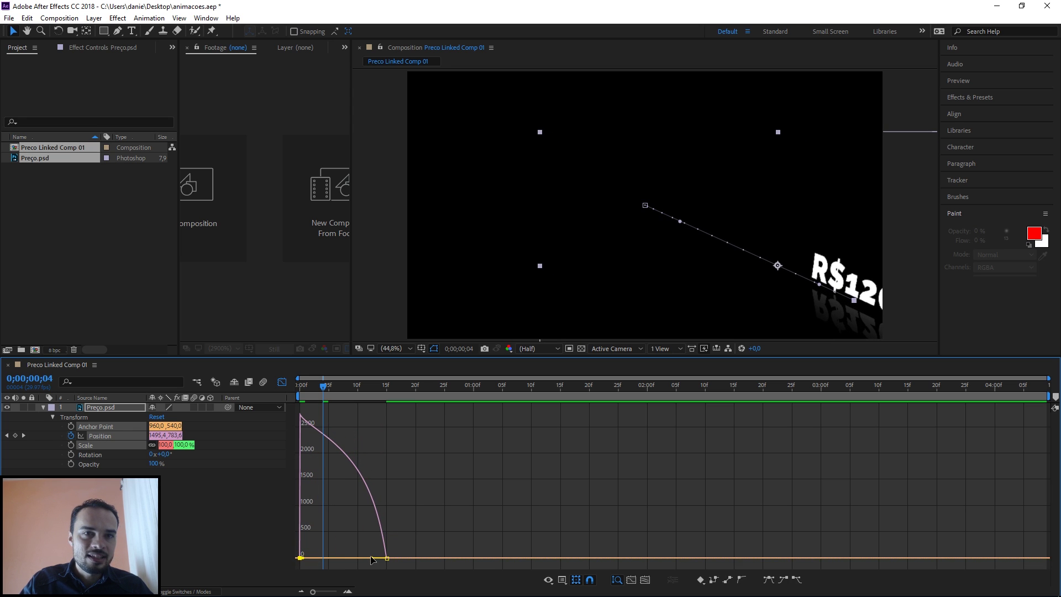
pyautogui.moveTo(371, 559); pyautogui.dragTo(343, 558)
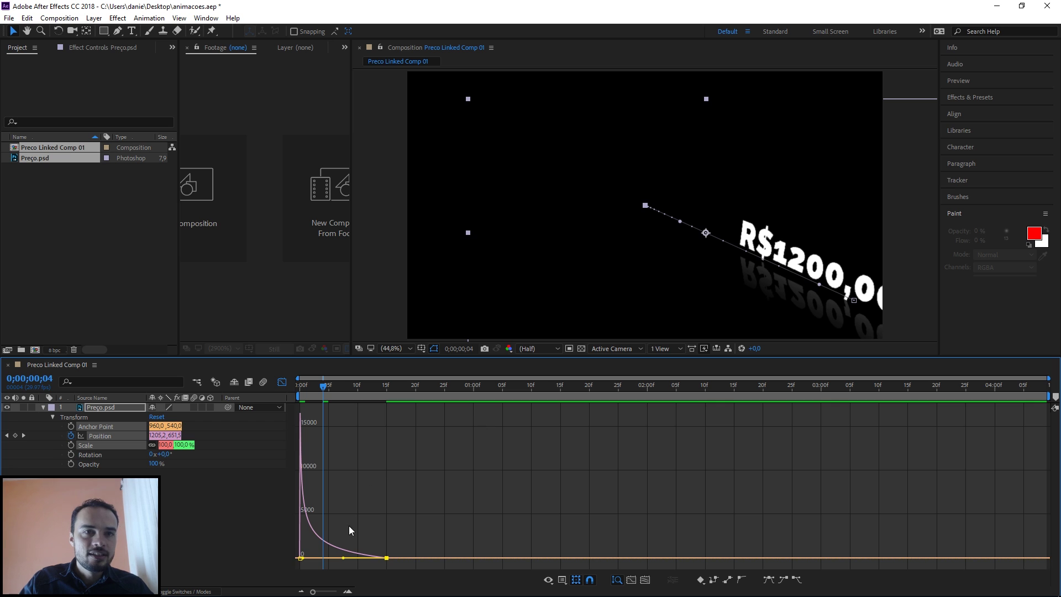
# Scrub between the two Position keyframes to check the price's eased slide-in, returning from the speed graph to the keyframe view
pyautogui.moveTo(298, 386); pyautogui.dragTo(387, 400)
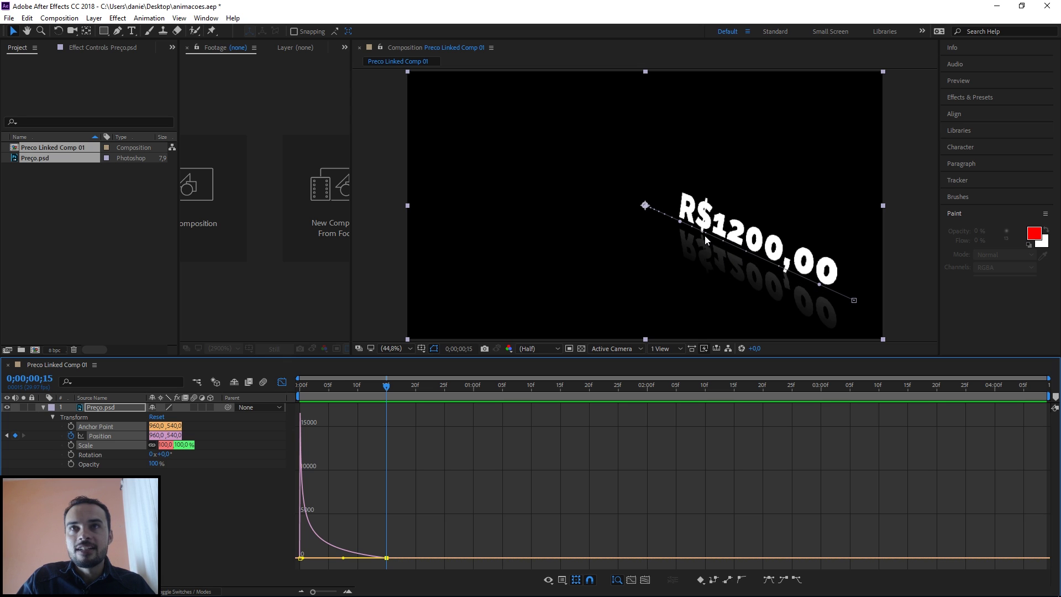
pyautogui.moveTo(309, 387); pyautogui.dragTo(403, 395)
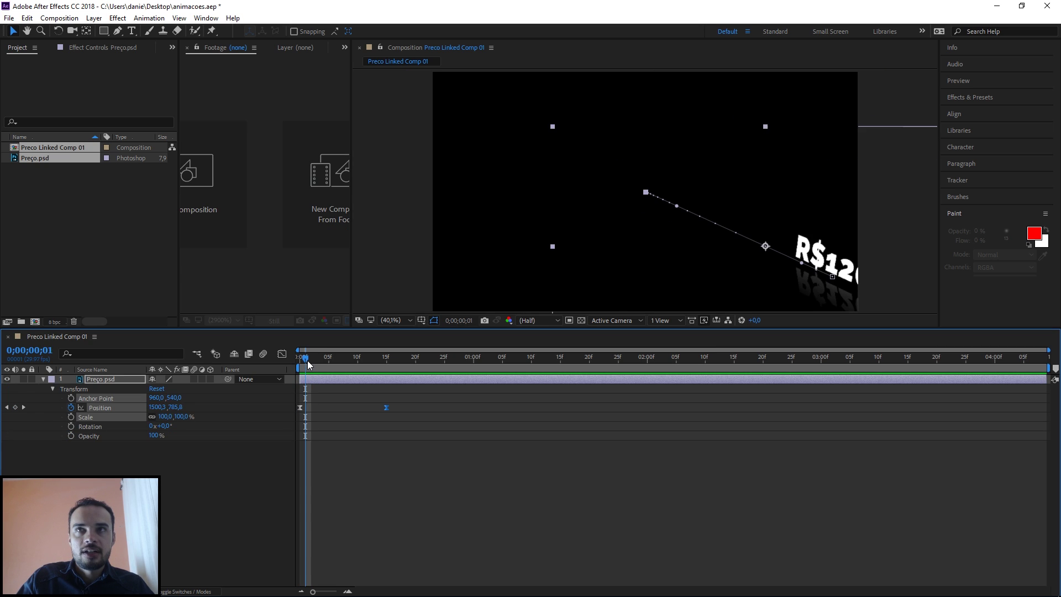
pyautogui.moveTo(307, 361); pyautogui.dragTo(376, 366)
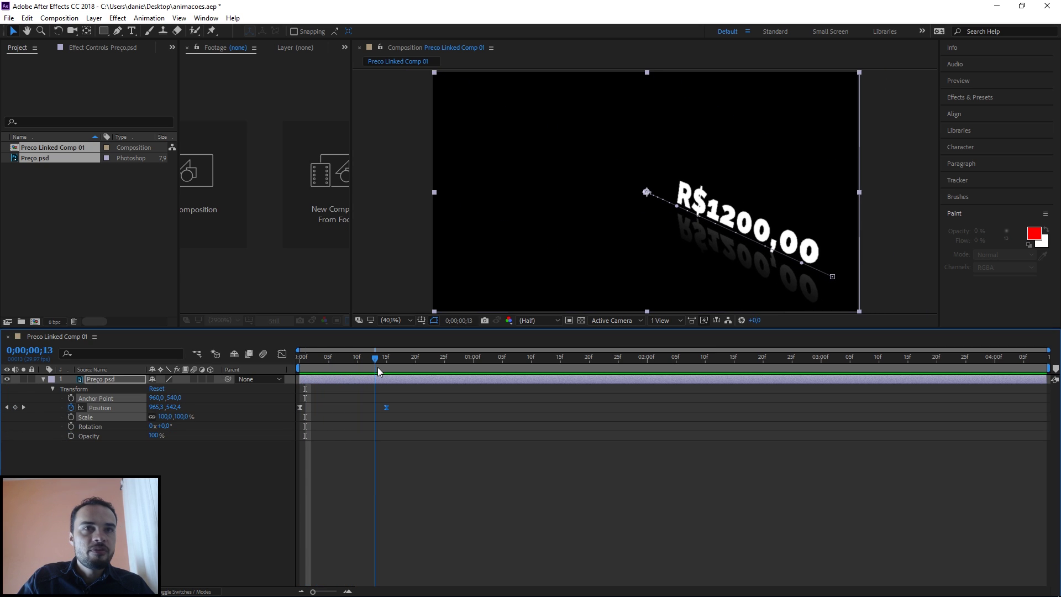
pyautogui.click(261, 463)
pyautogui.moveTo(300, 357); pyautogui.dragTo(350, 367)
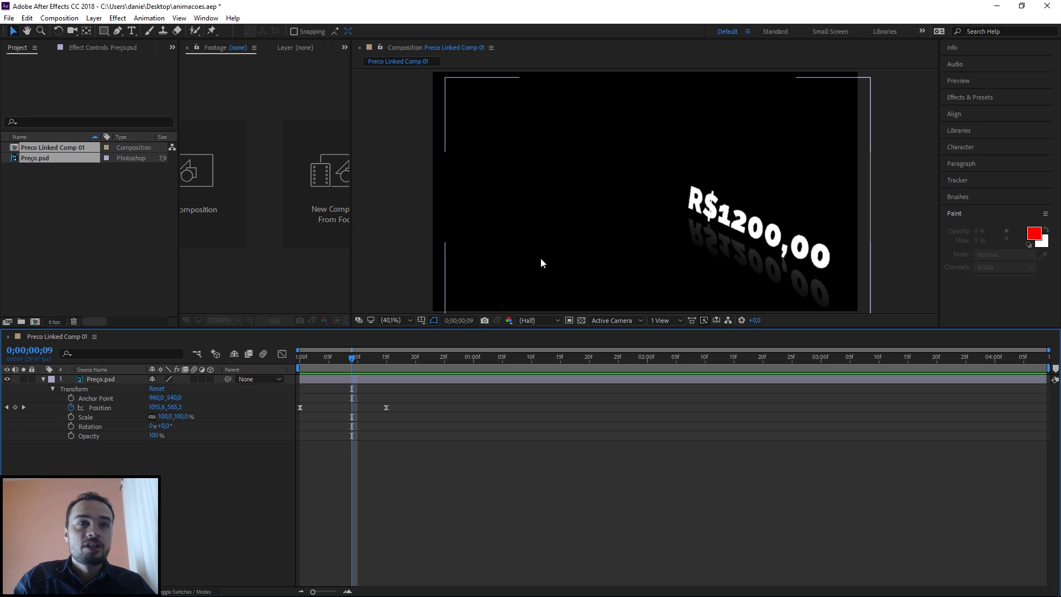
# Enable motion blur for the composition and the Preço.psd layer, and scrub the slide-in to check the blur
pyautogui.click(264, 354)
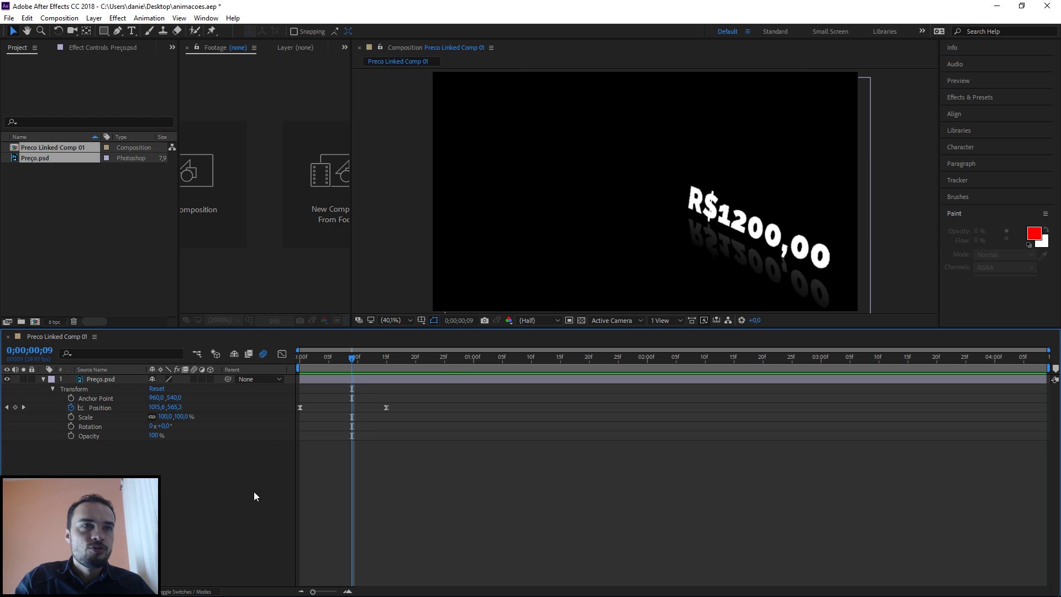
pyautogui.click(194, 379)
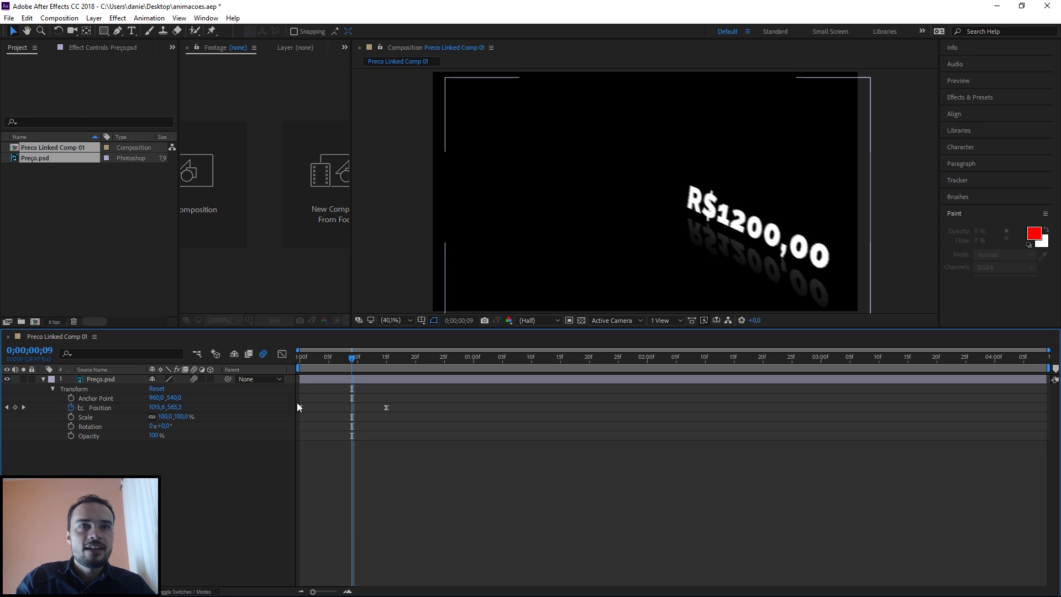
pyautogui.click(322, 356)
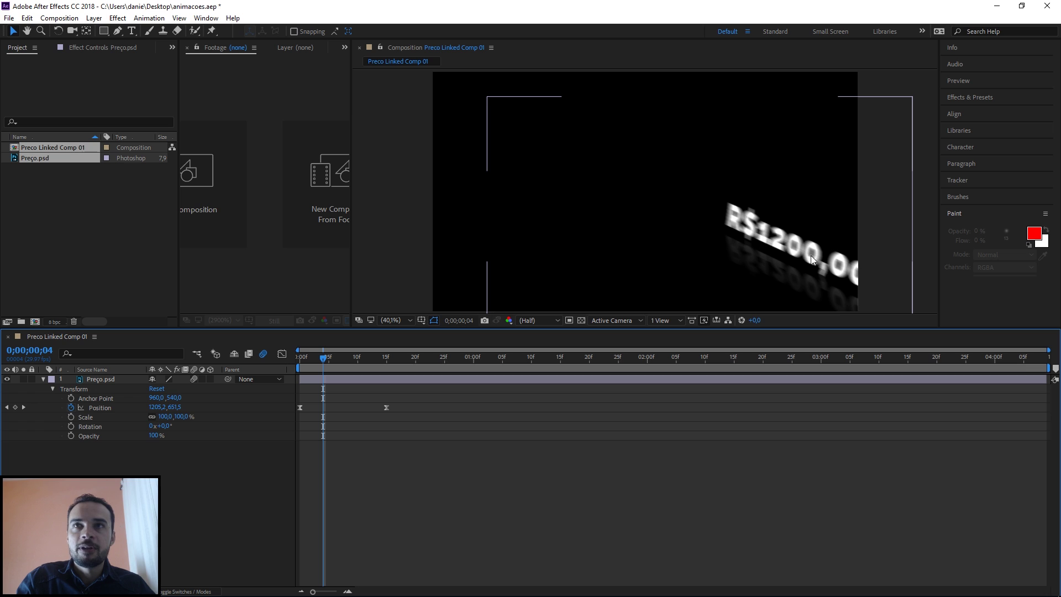
pyautogui.moveTo(308, 358)
pyautogui.mouseDown()
pyautogui.moveTo(359, 359)
pyautogui.moveTo(286, 357)
pyautogui.moveTo(381, 368)
pyautogui.moveTo(288, 359)
pyautogui.mouseUp()
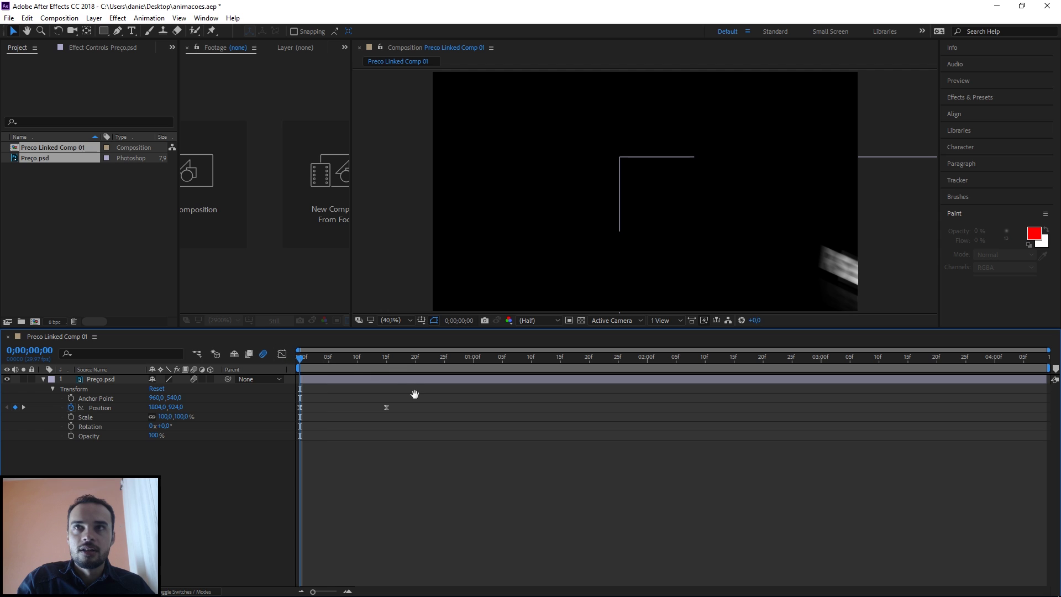
pyautogui.moveTo(360, 358)
pyautogui.mouseDown()
pyautogui.moveTo(300, 359)
pyautogui.moveTo(394, 358)
pyautogui.moveTo(331, 357)
pyautogui.moveTo(347, 354)
pyautogui.mouseUp()
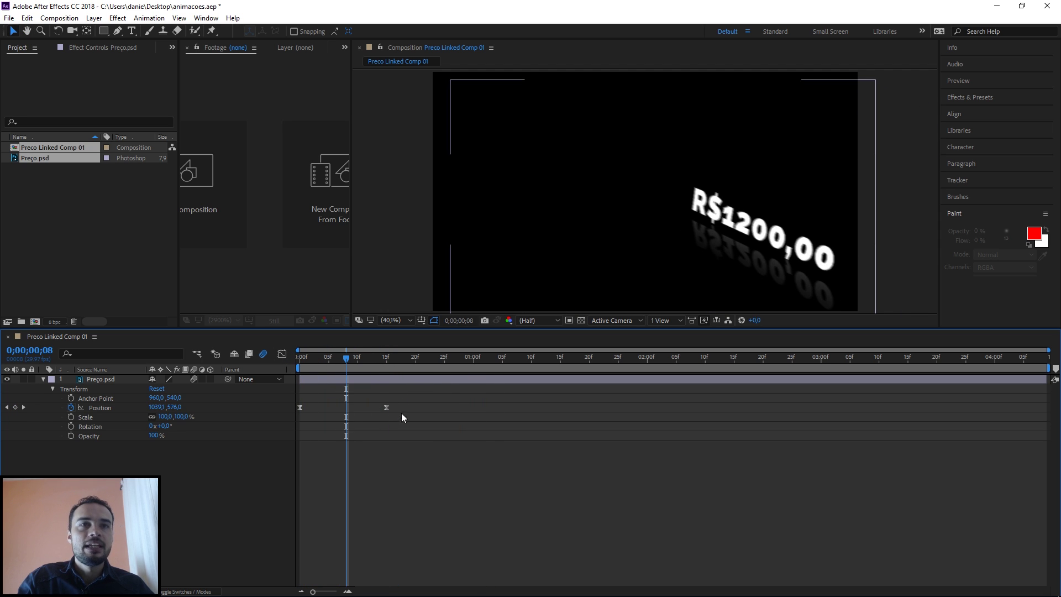
# Copy the price layer's two Position keyframes and paste them at 0;00;03;12
pyautogui.click(386, 407)
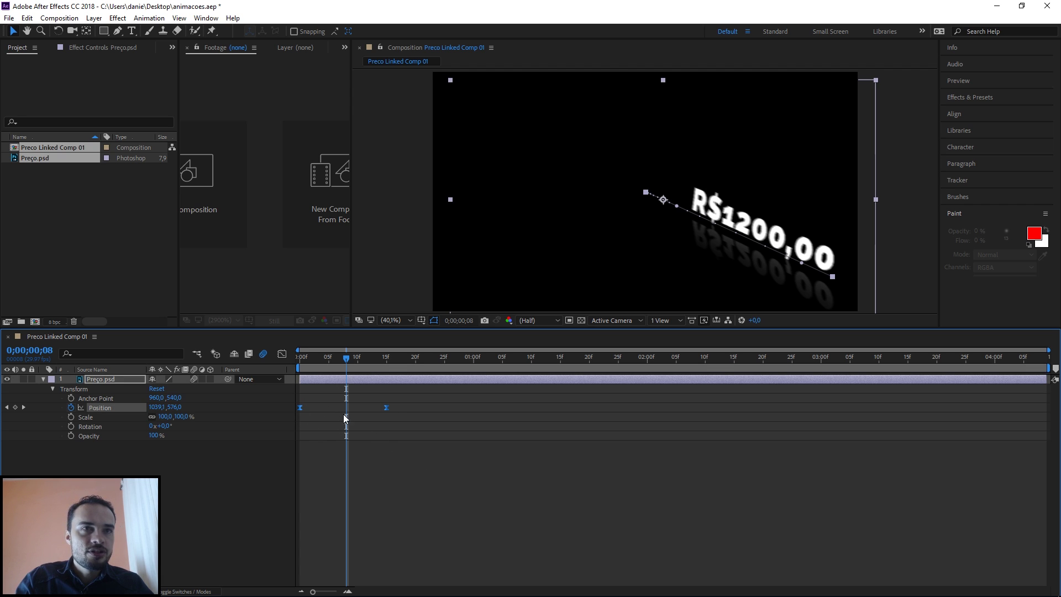
pyautogui.click(890, 359)
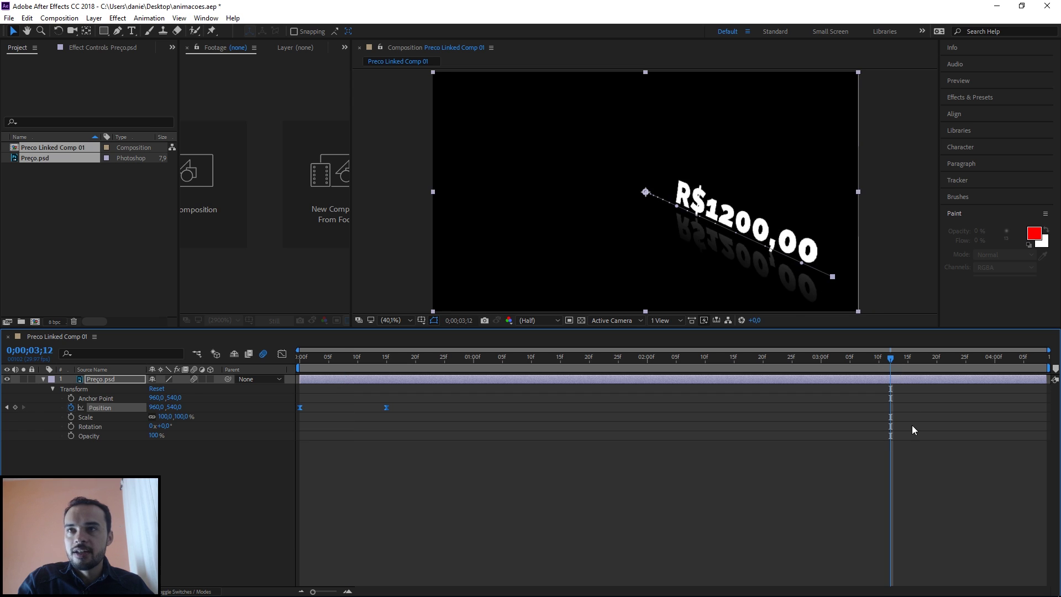
pyautogui.hotkey('ctrl', 'v')
# Time-reverse the pasted Position keyframes so the price slides back out of the frame
pyautogui.rightClick(977, 409)
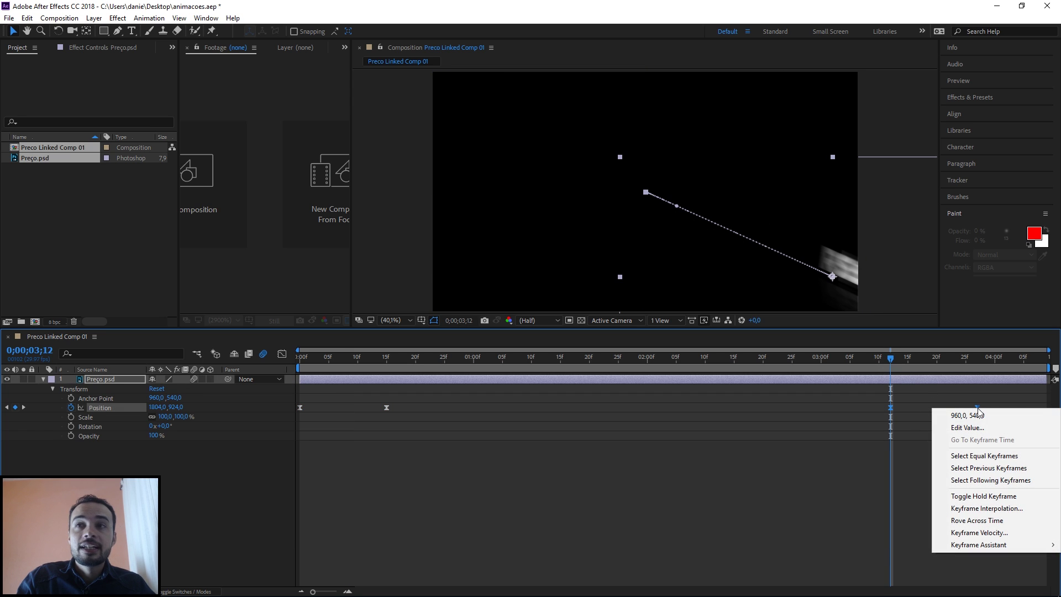
pyautogui.moveTo(1000, 545)
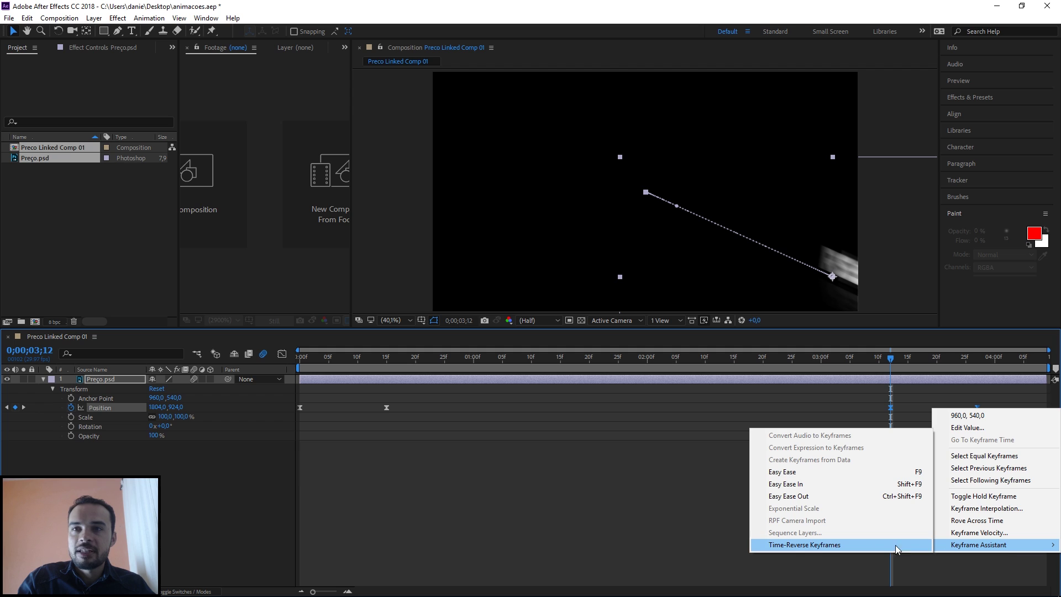
pyautogui.click(812, 545)
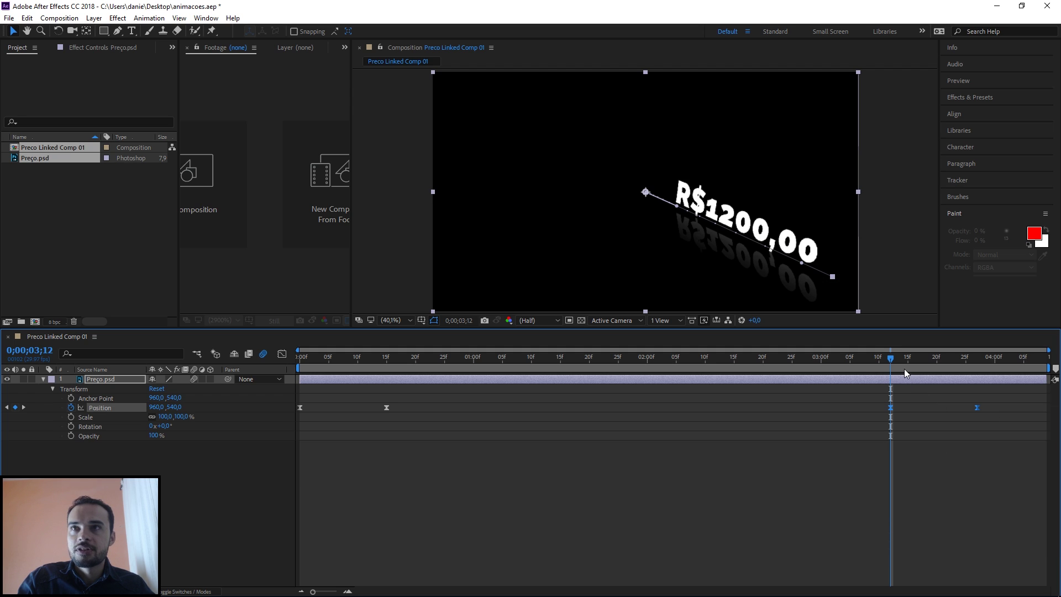
# Scrub the price's exit and examine its speed curve in the Graph Editor
pyautogui.moveTo(893, 357); pyautogui.dragTo(971, 366)
pyautogui.click(282, 354)
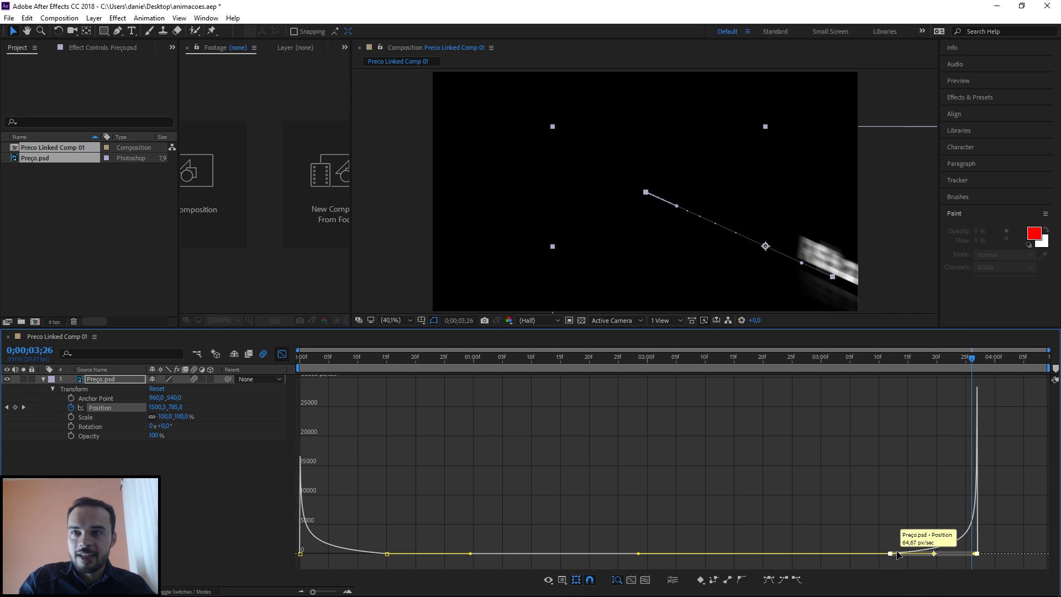
pyautogui.click(282, 355)
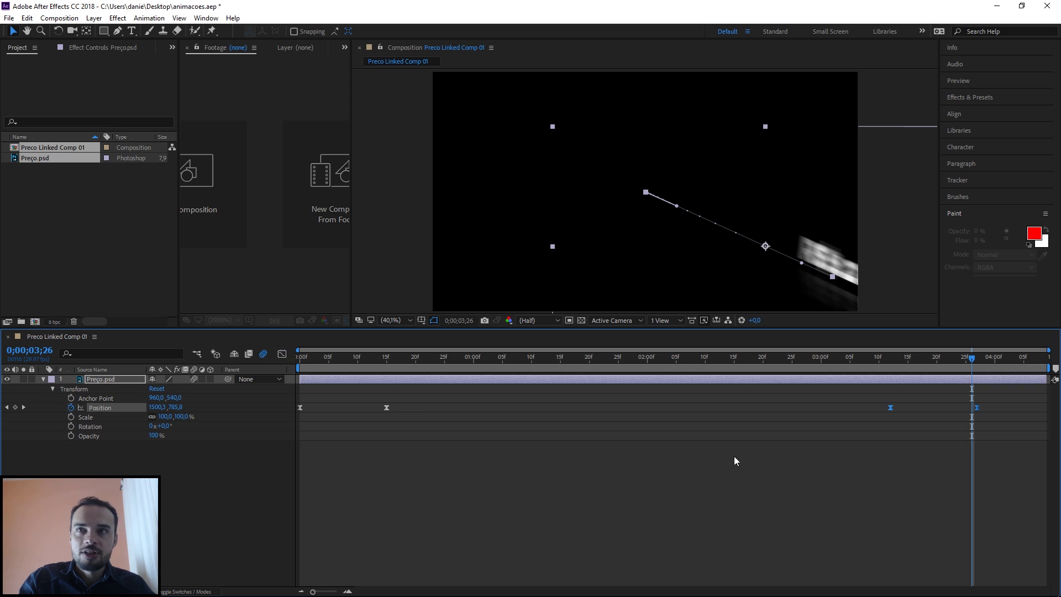
# Shift the two exit keyframes together to the end of the price layer, then save the project and return to Premiere Pro
pyautogui.moveTo(974, 410); pyautogui.dragTo(1039, 411)
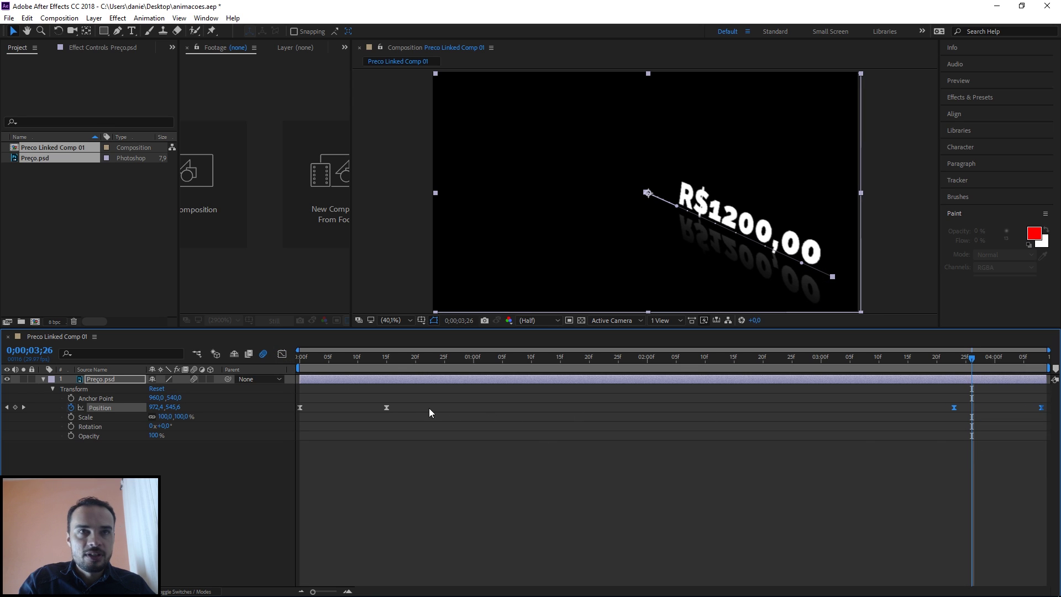
pyautogui.moveTo(408, 393); pyautogui.dragTo(291, 413)
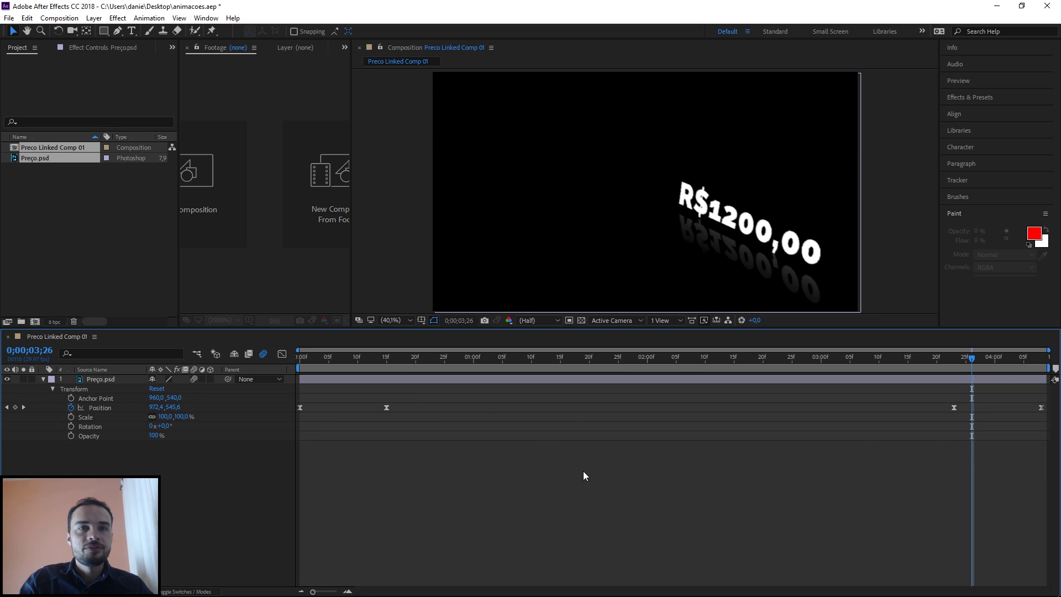
pyautogui.hotkey('ctrl', 's')
pyautogui.hotkey('alt', 'Tab')
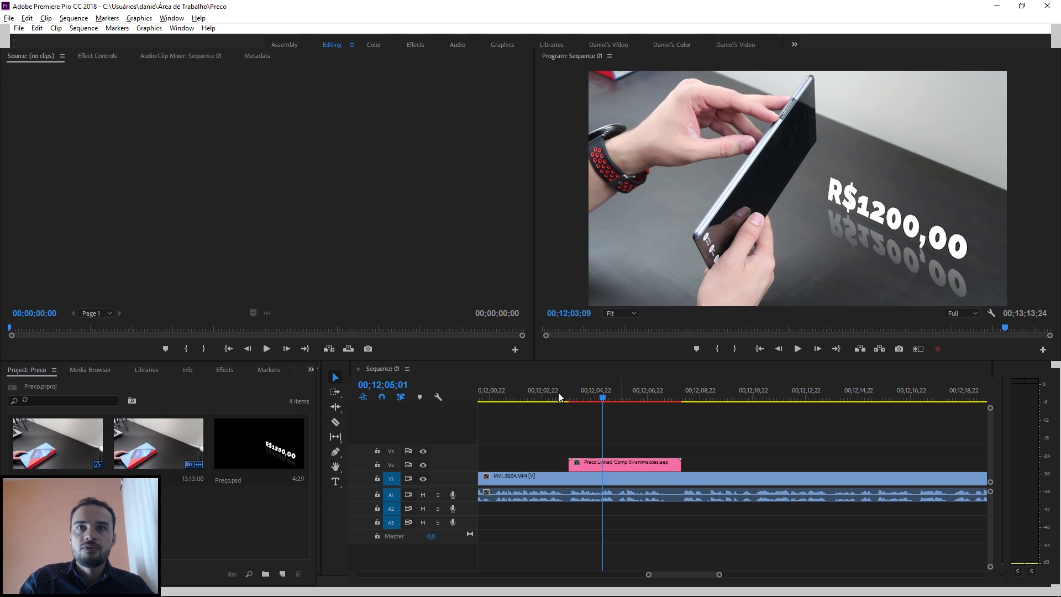
# Play back the linked price clip's entrance and exit over the footage from just before the clip
pyautogui.click(558, 392)
pyautogui.press('space')
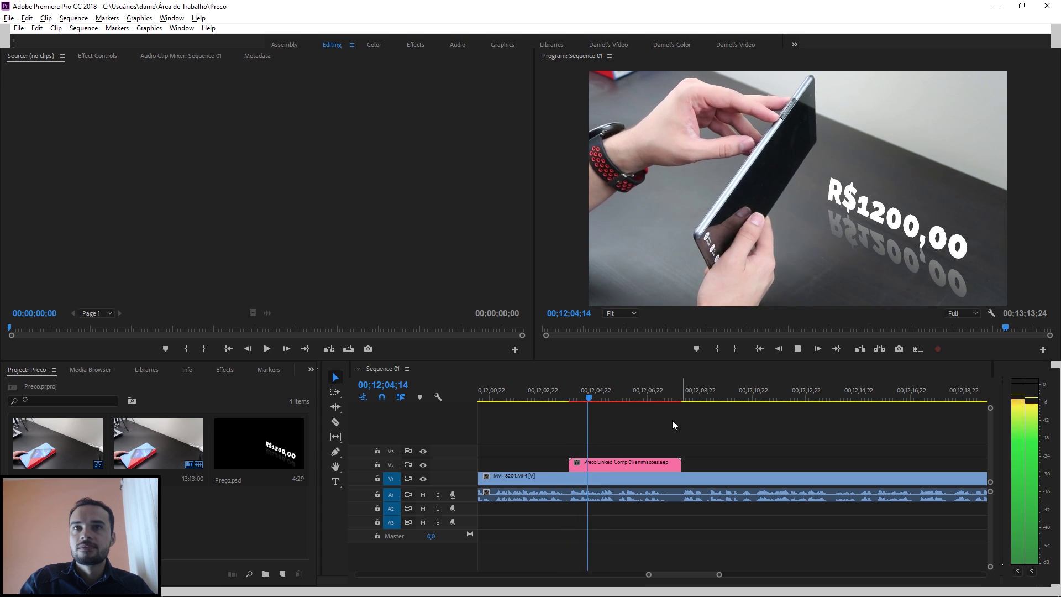
pyautogui.click(567, 394)
pyautogui.press('space')
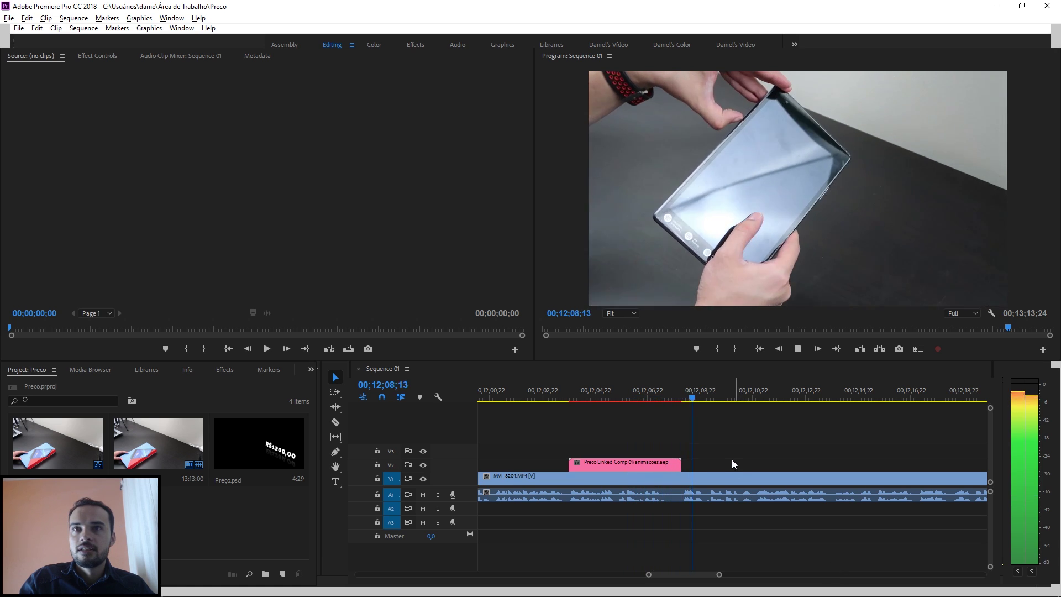
pyautogui.click(626, 394)
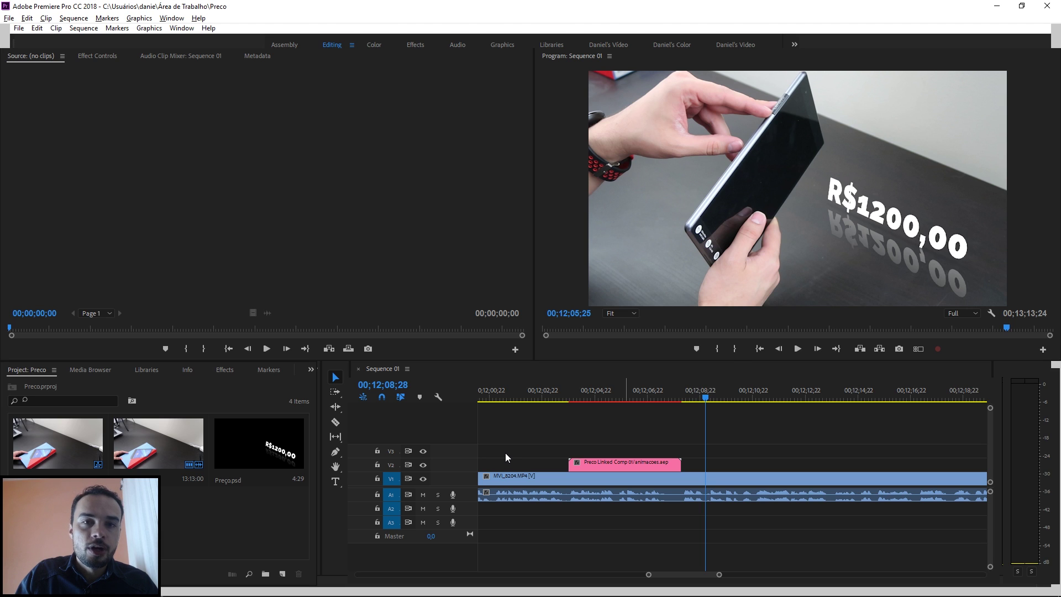
# Switch to Photoshop and change the price text inside the nested smart objects of the Preço layer to R$1250,00
pyautogui.hotkey('alt', 'Tab')
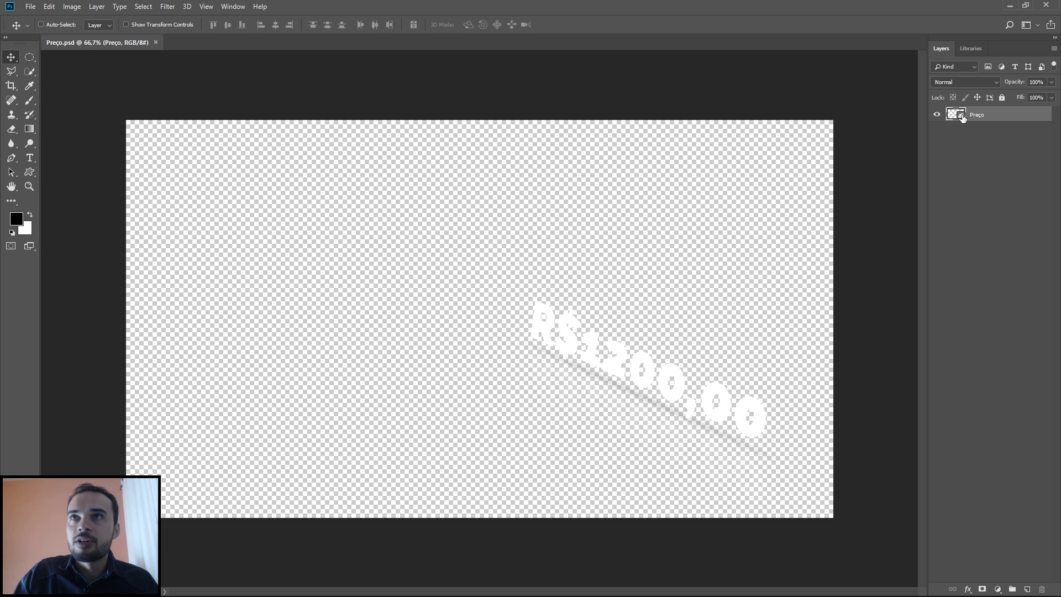
pyautogui.doubleClick(962, 118)
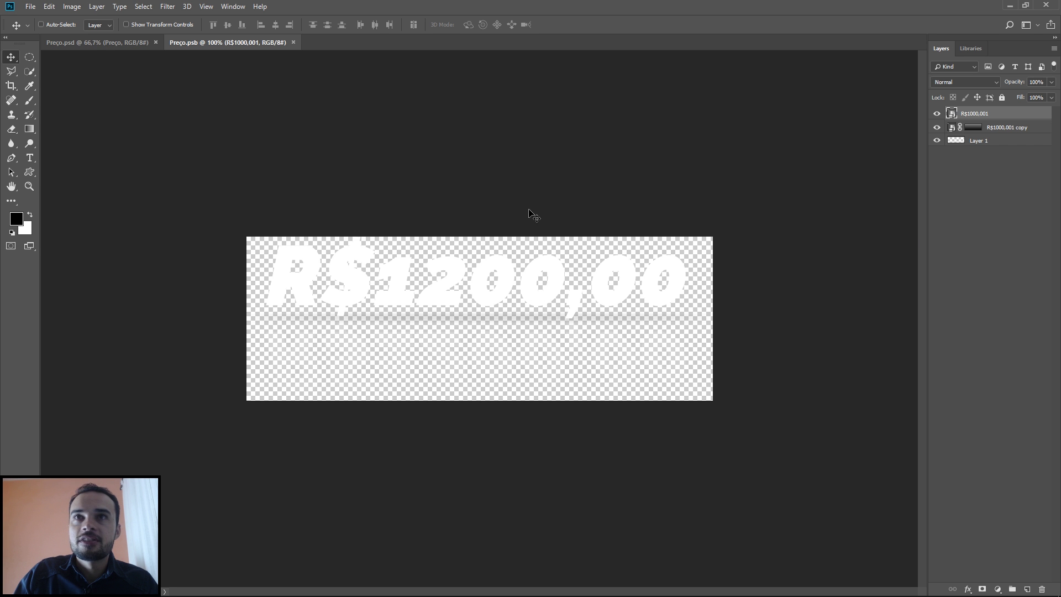
pyautogui.doubleClick(953, 115)
pyautogui.press('t')
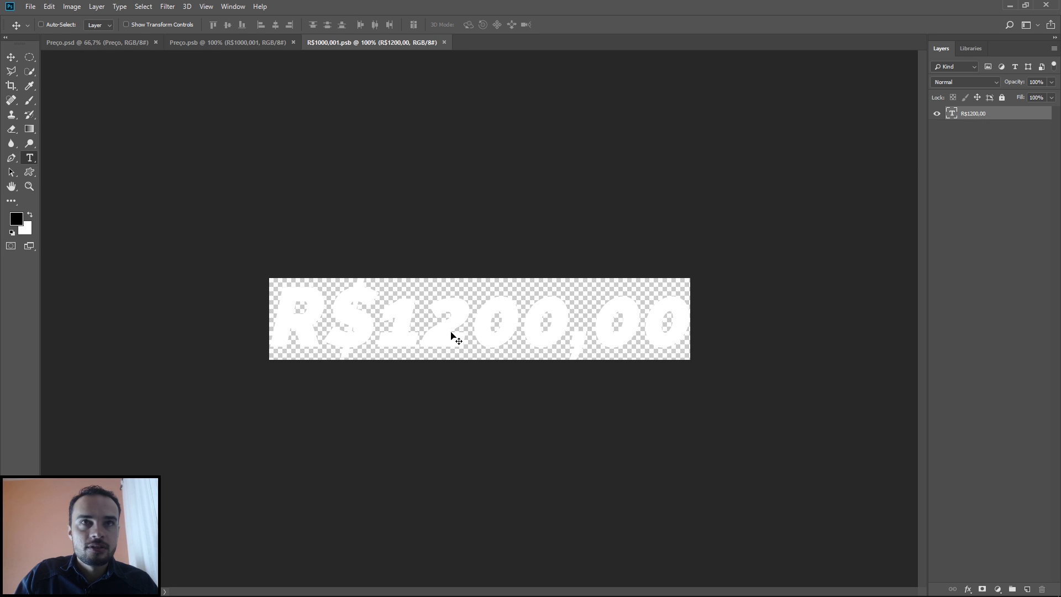
pyautogui.moveTo(467, 323); pyautogui.dragTo(507, 316)
pyautogui.click(477, 317)
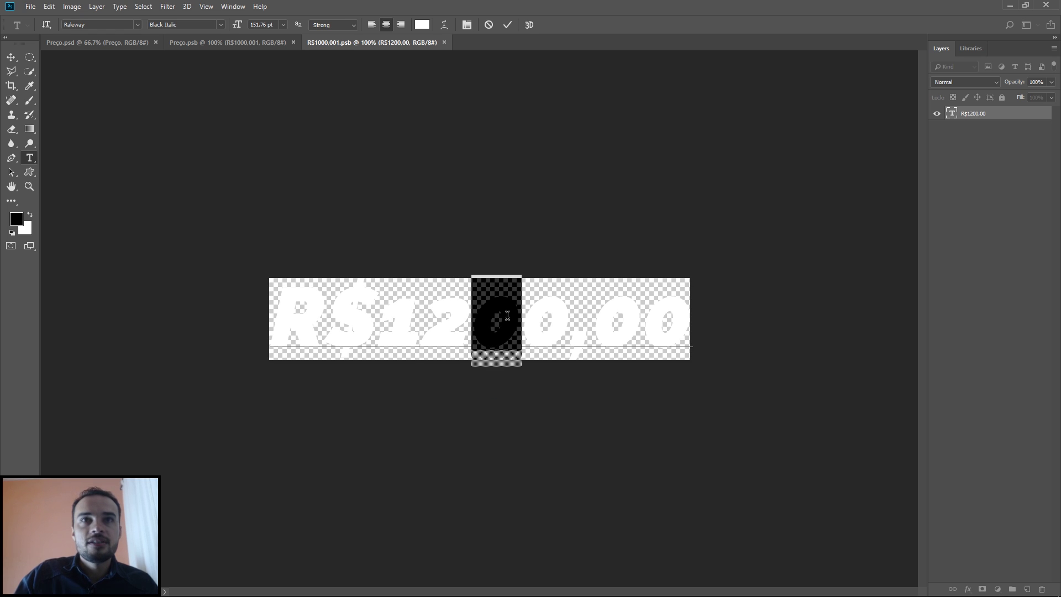
pyautogui.write('5')
pyautogui.hotkey('ctrl', 'Return')
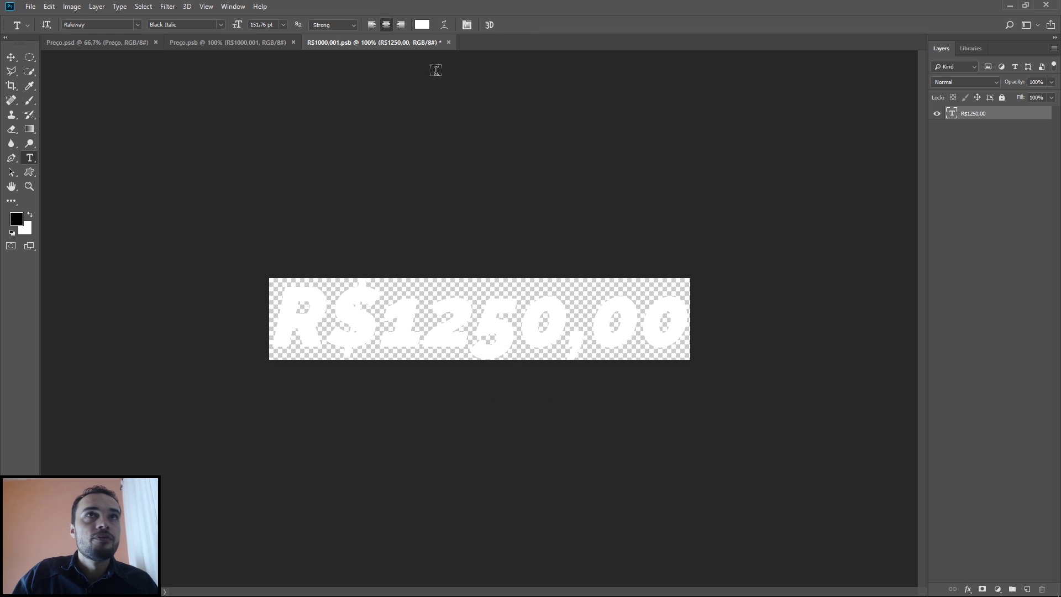
# Close both nested smart object documents with their changes saved, and save Preço.psd
pyautogui.click(449, 42)
pyautogui.click(479, 225)
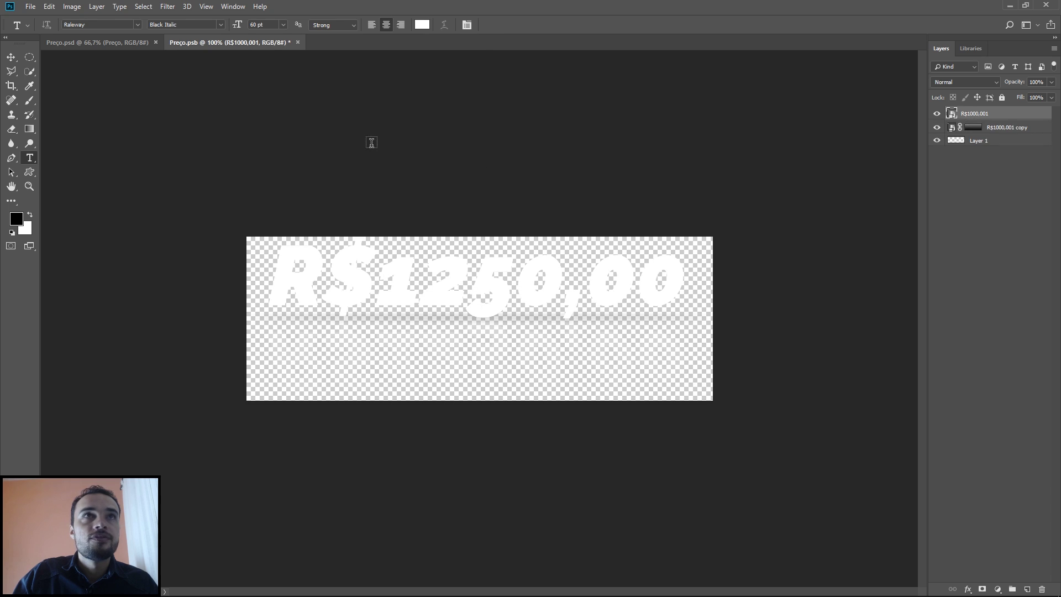
pyautogui.click(297, 42)
pyautogui.click(476, 225)
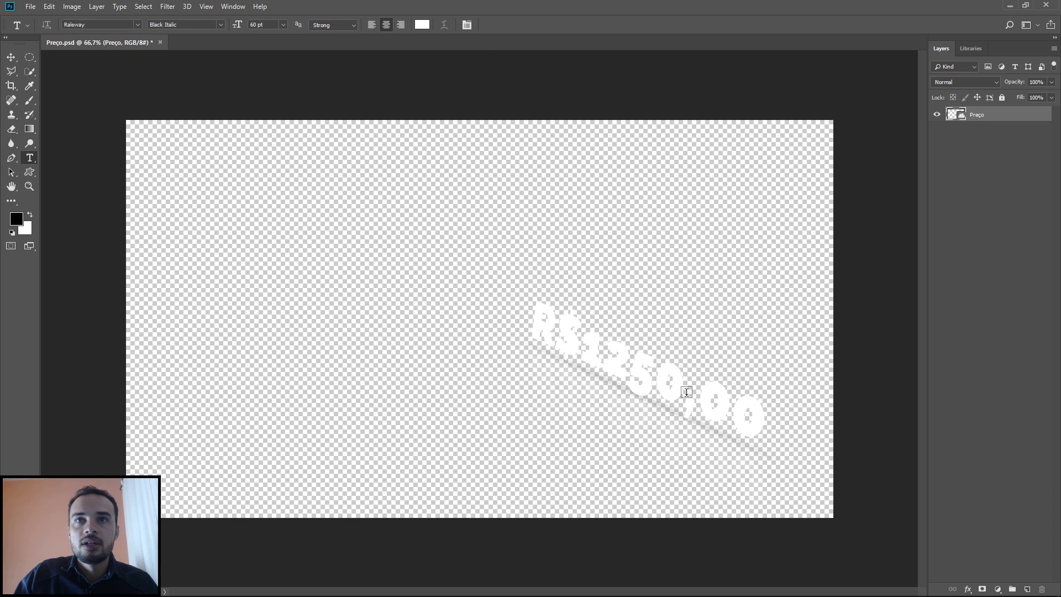
pyautogui.click(11, 57)
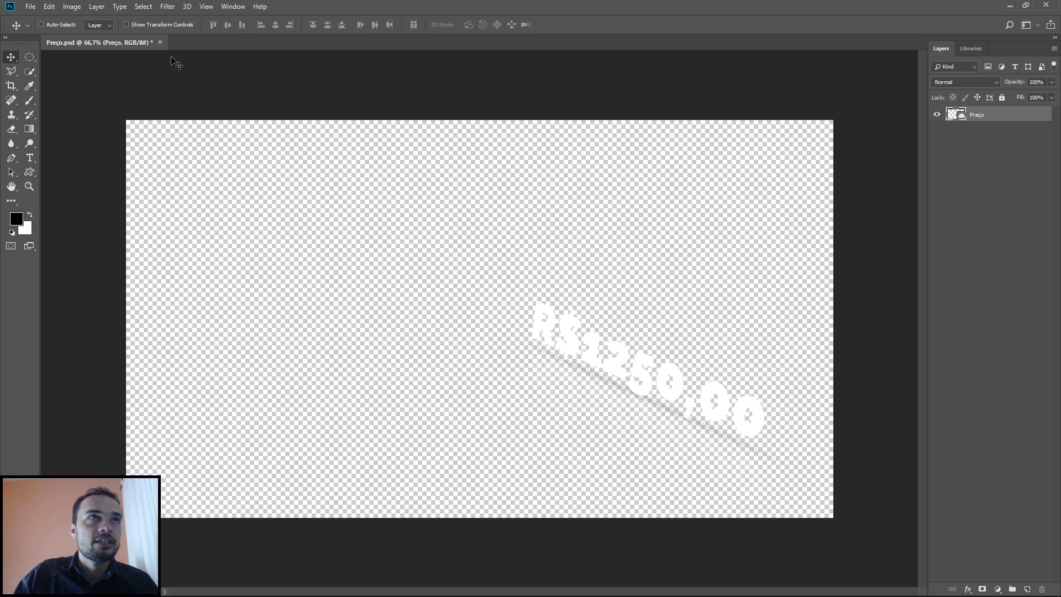
pyautogui.hotkey('ctrl', 's')
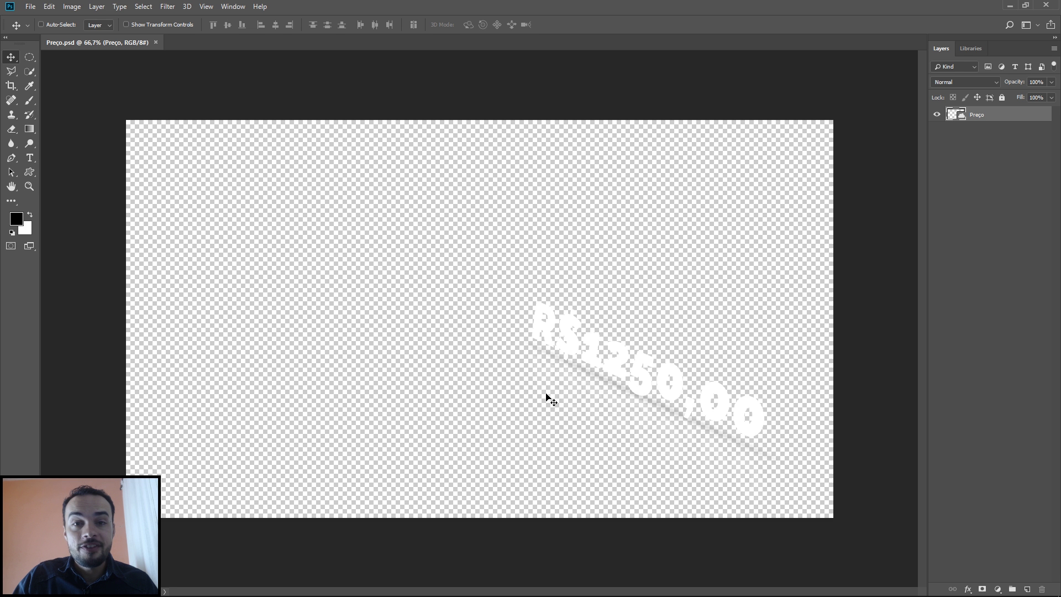
# Check the edited price in the After Effects composition, then play it over the footage in Premiere Pro
pyautogui.hotkey('alt', 'Tab')
pyautogui.hotkey('alt', 'Tab')
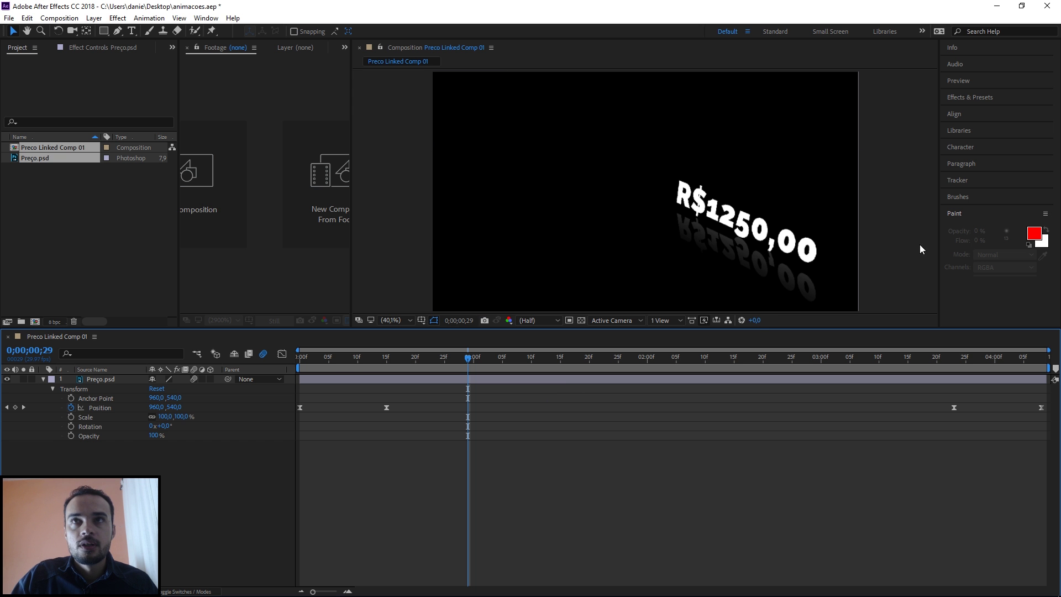
pyautogui.moveTo(367, 358); pyautogui.dragTo(591, 359)
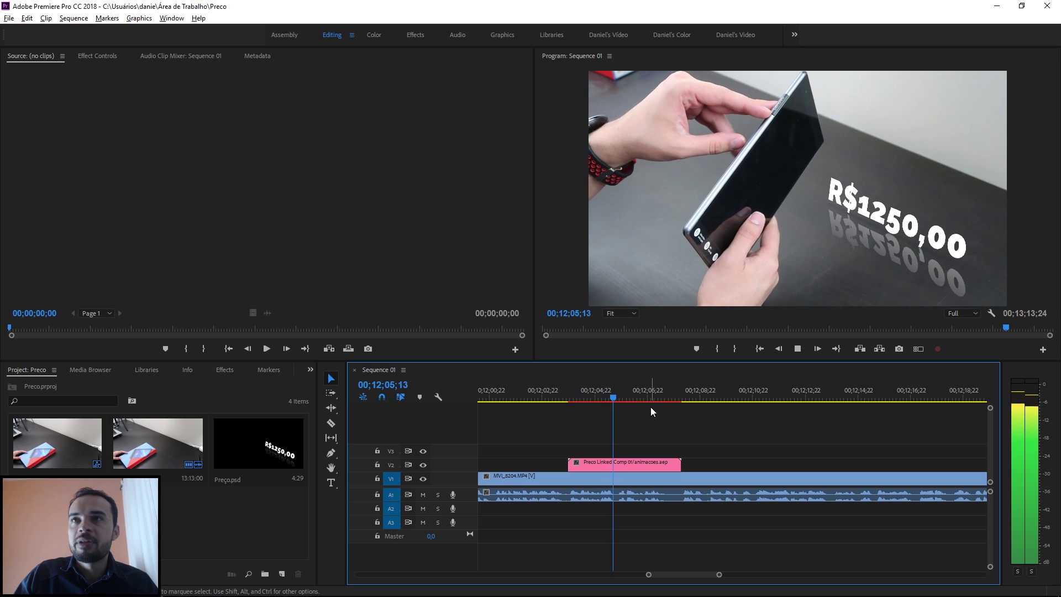
pyautogui.press('space')
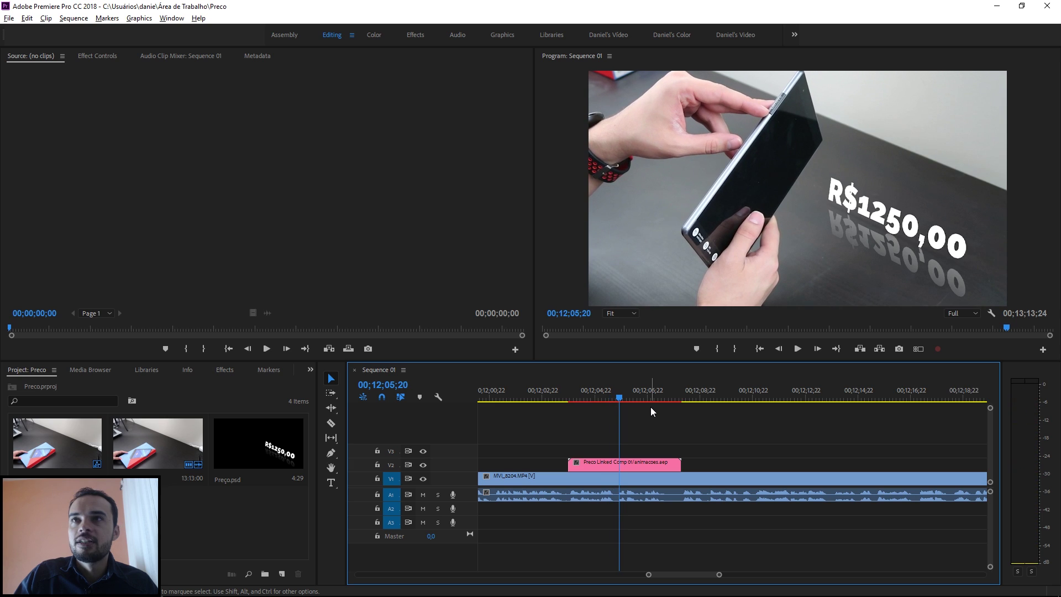